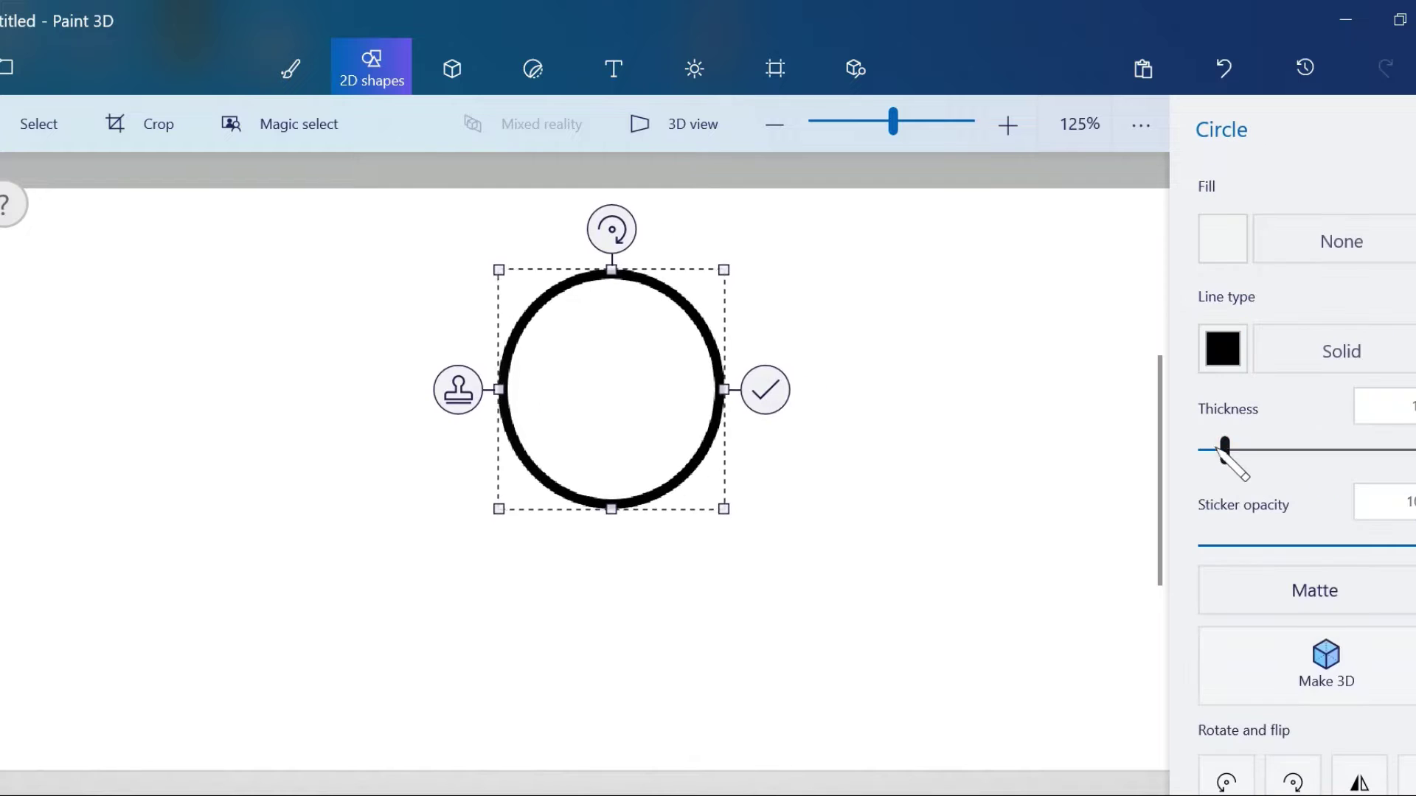
Step: Reshape the circle into a slightly tall oval head with a thin black outline and no fill
drag(724, 269, 688, 278)
click(745, 312)
key(b)
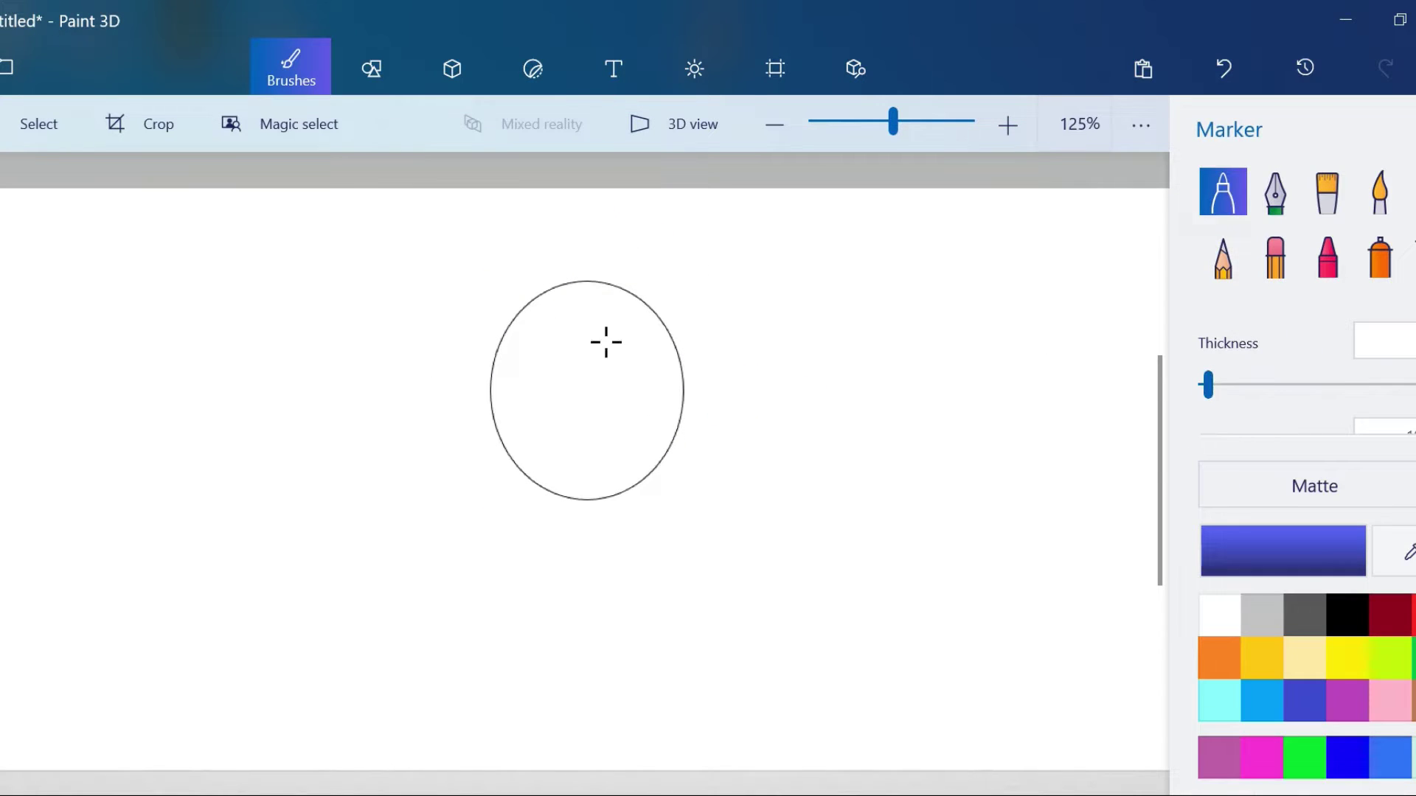
Step: Draw two arched 3-point curves across the upper head as the cap's brim and close their ends with blue marker strokes
scroll(508, 350, up, 1)
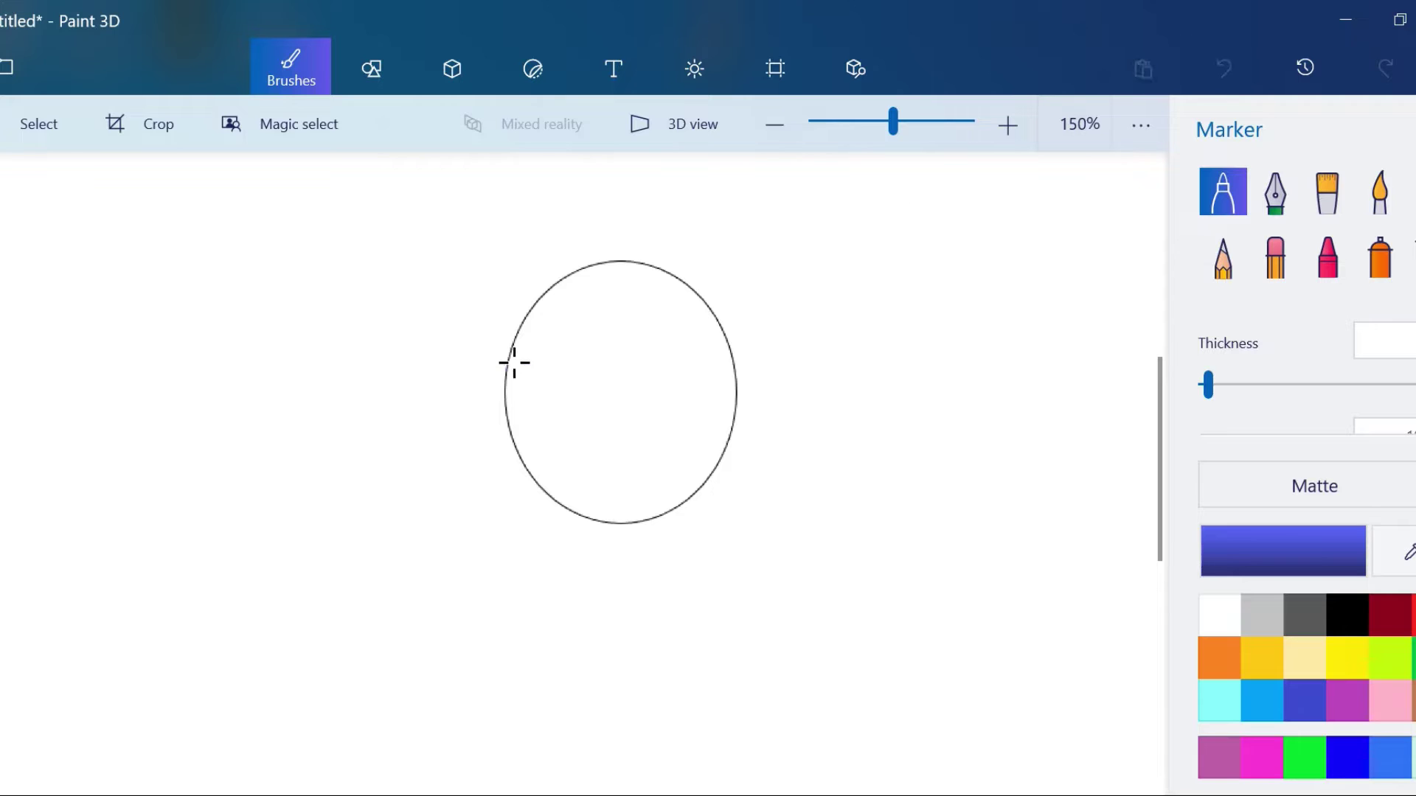
key(ctrl+z)
click(1273, 216)
drag(554, 372, 693, 372)
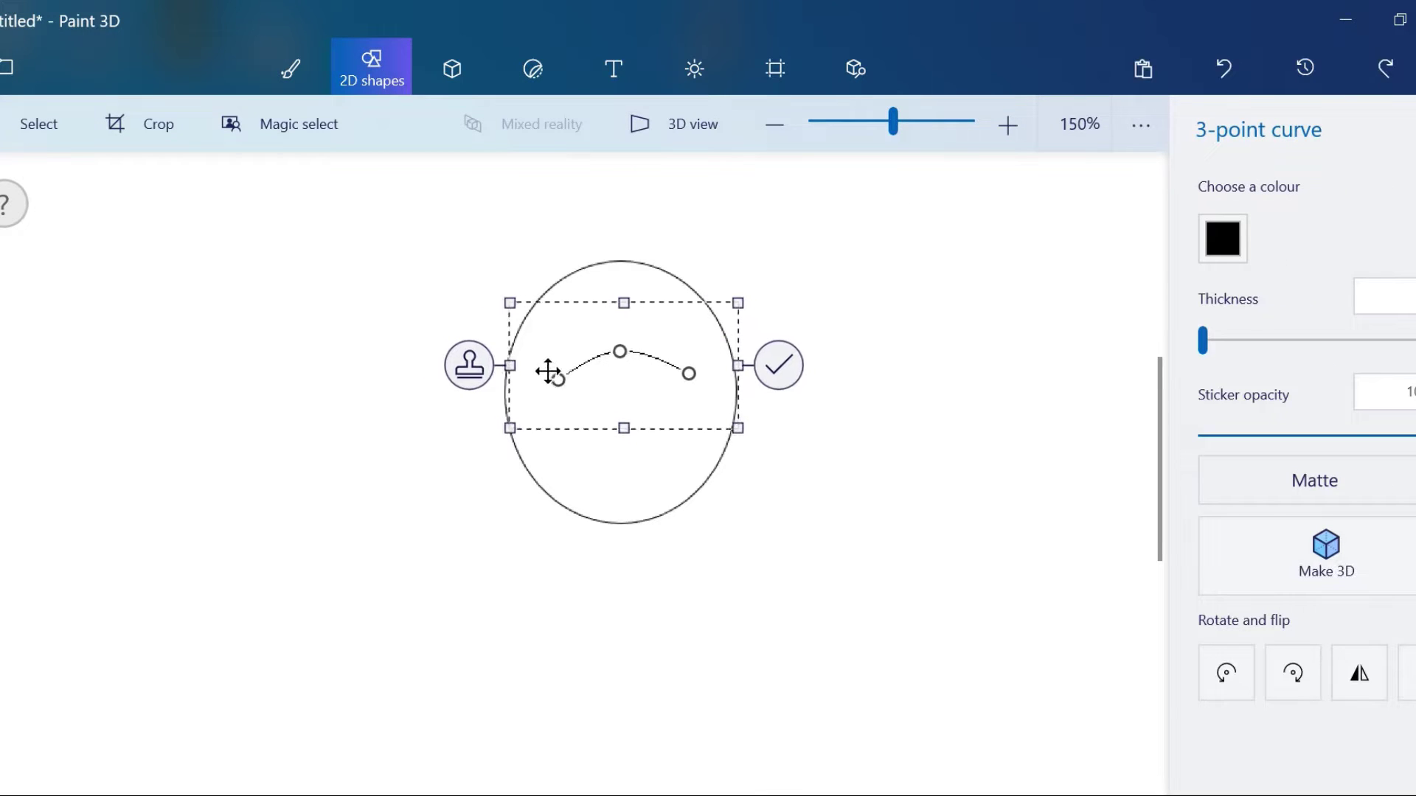
click(789, 364)
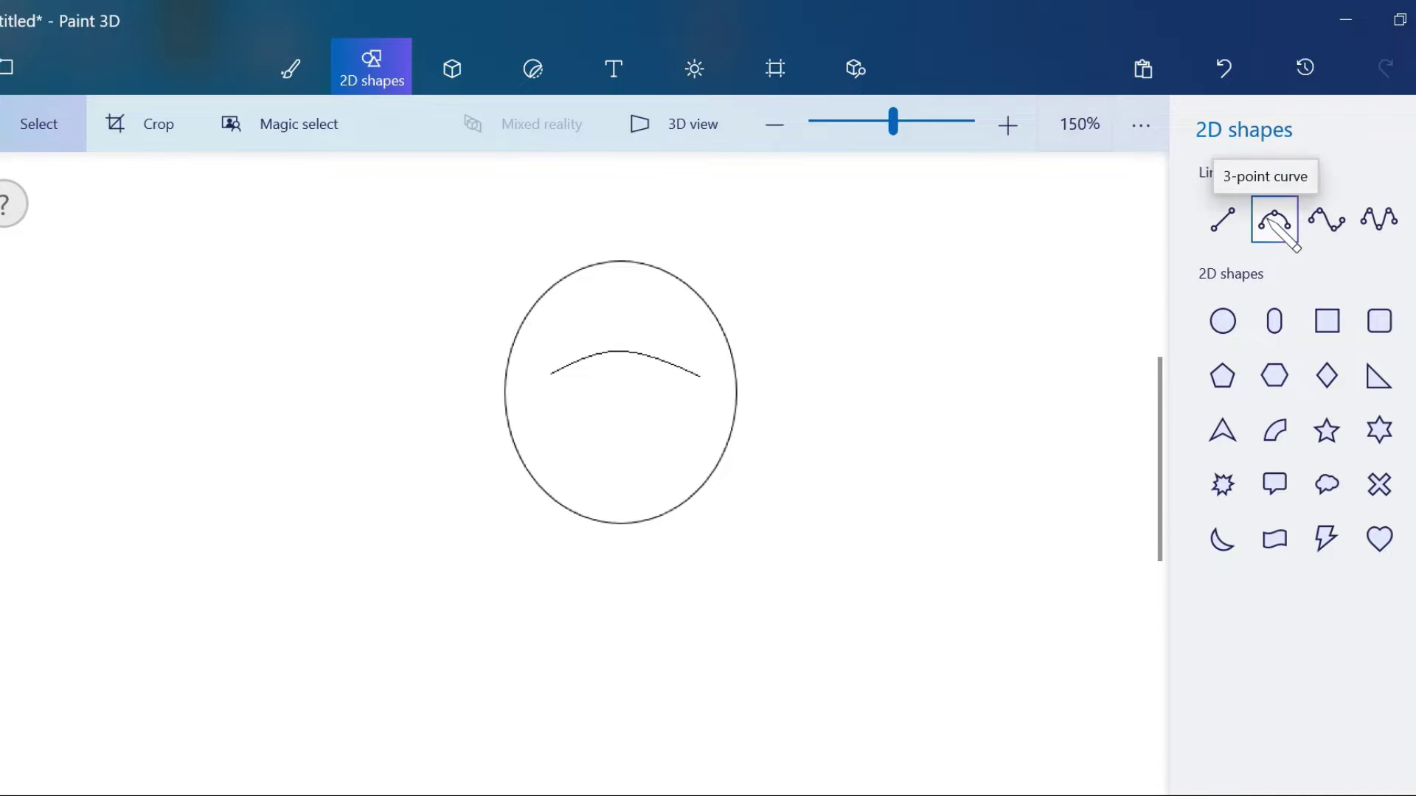
click(1273, 219)
mouse_move(539, 351)
mouse_down()
mouse_move(729, 355)
mouse_move(667, 354)
mouse_up()
click(807, 344)
key(b)
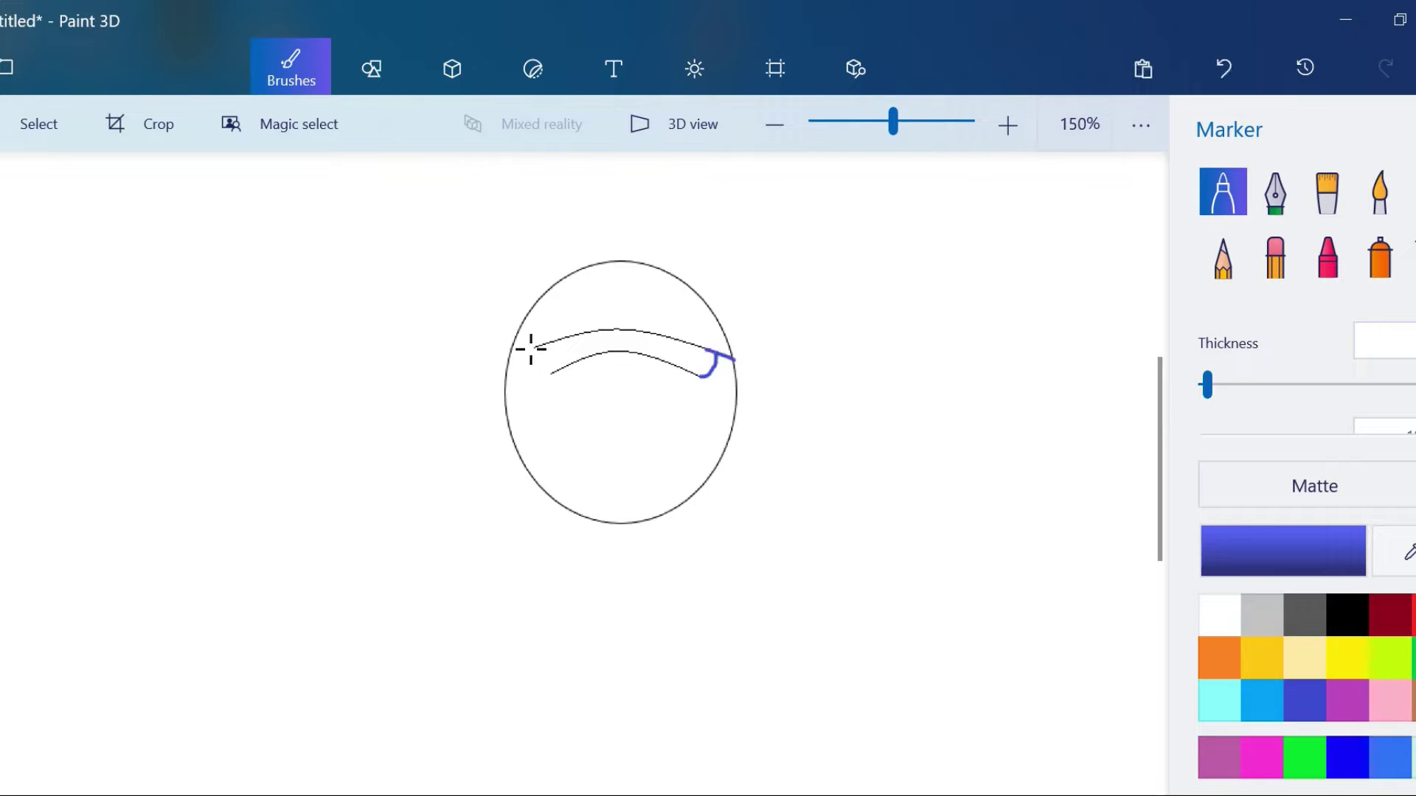
Step: Draw a tall 3-point curve from the brim up to the top of the head as the cap's front panel
click(372, 66)
mouse_move(580, 330)
mouse_down()
mouse_move(619, 260)
mouse_move(604, 266)
mouse_up()
drag(571, 334, 557, 338)
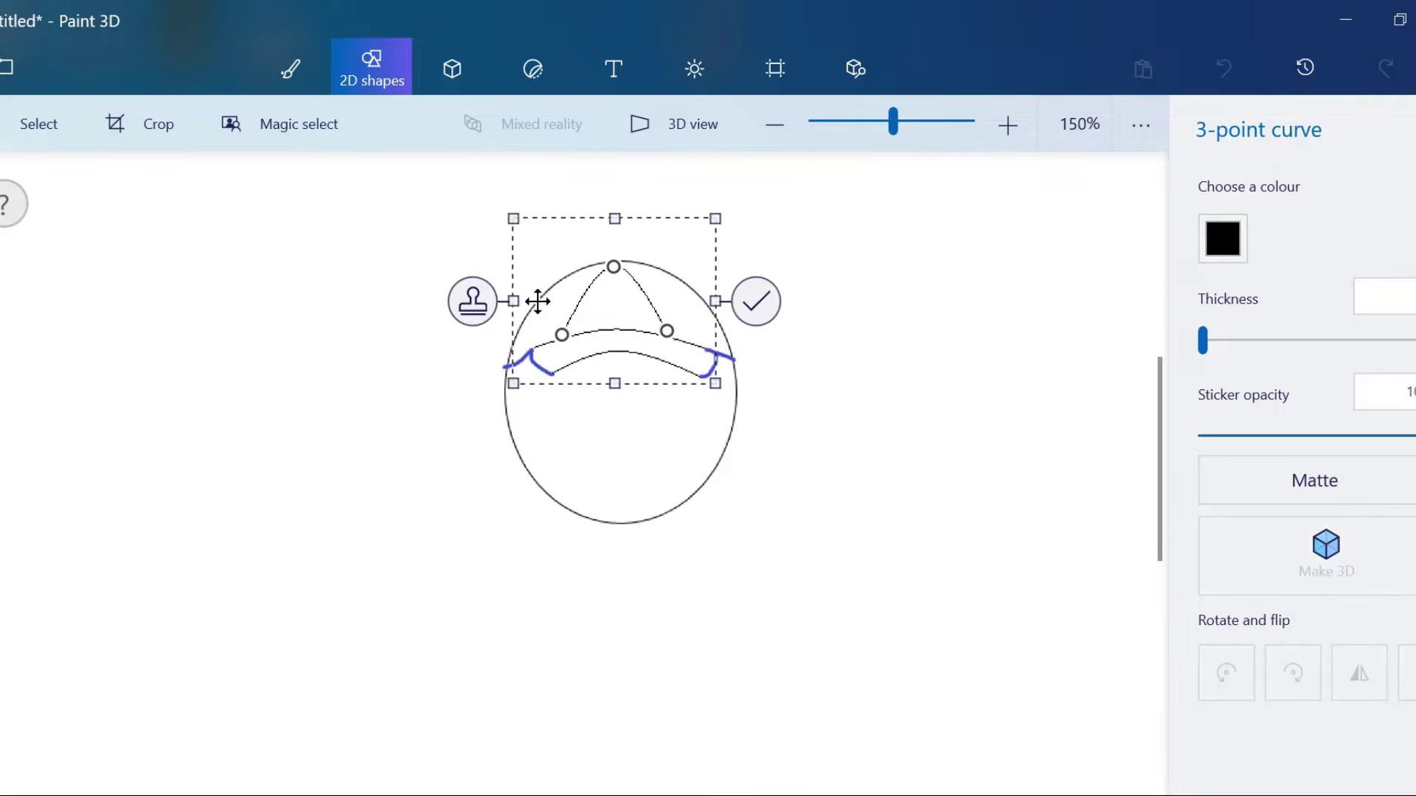
drag(710, 298, 717, 299)
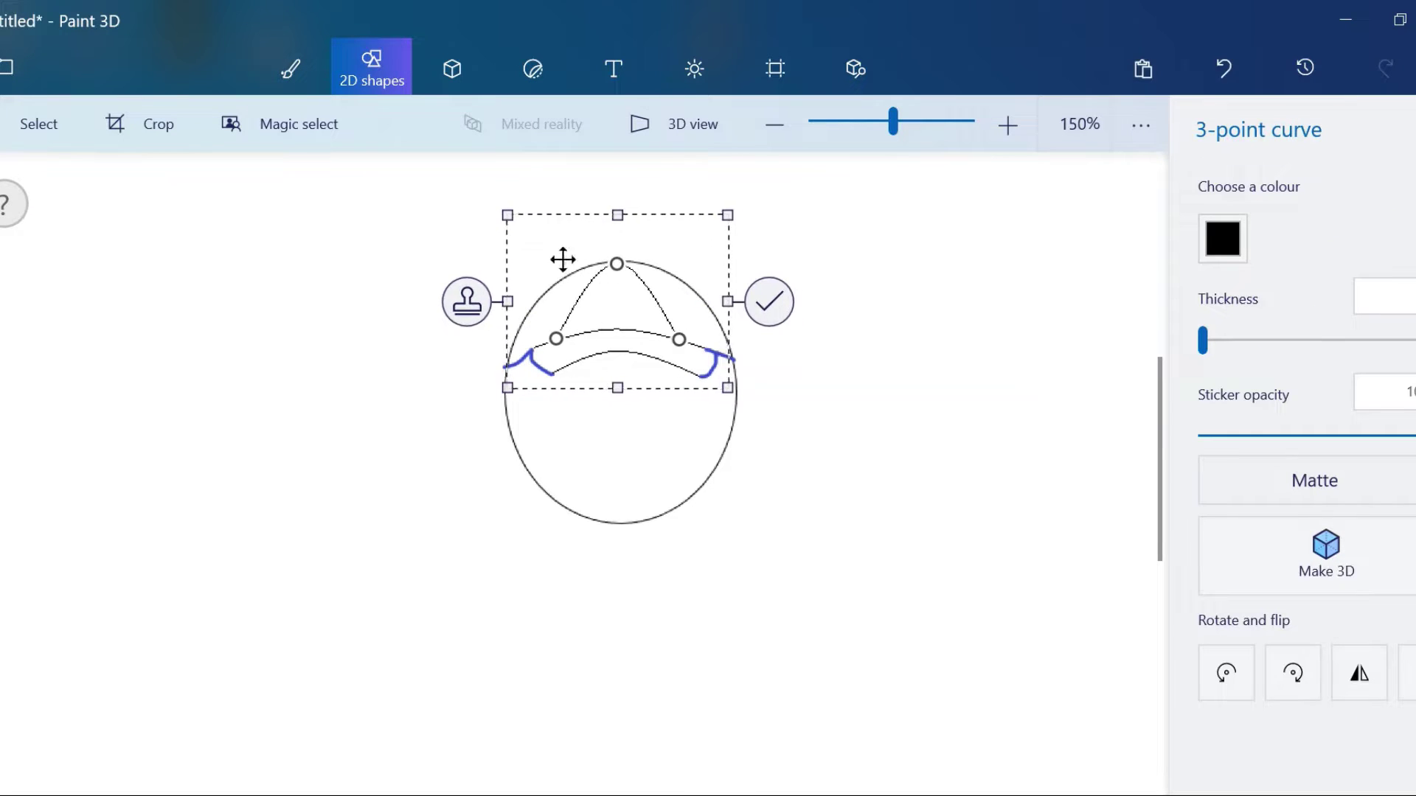
drag(618, 214, 618, 217)
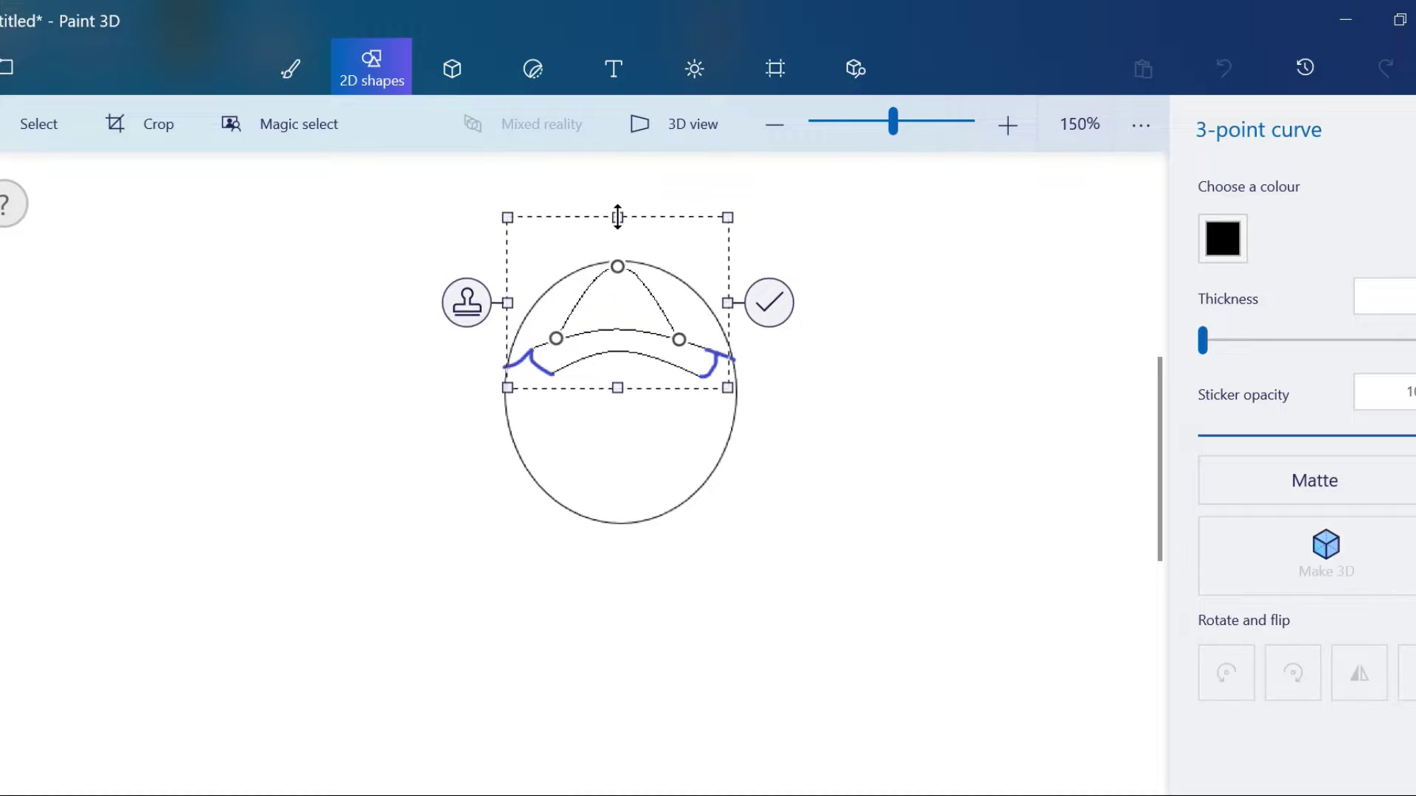
click(504, 302)
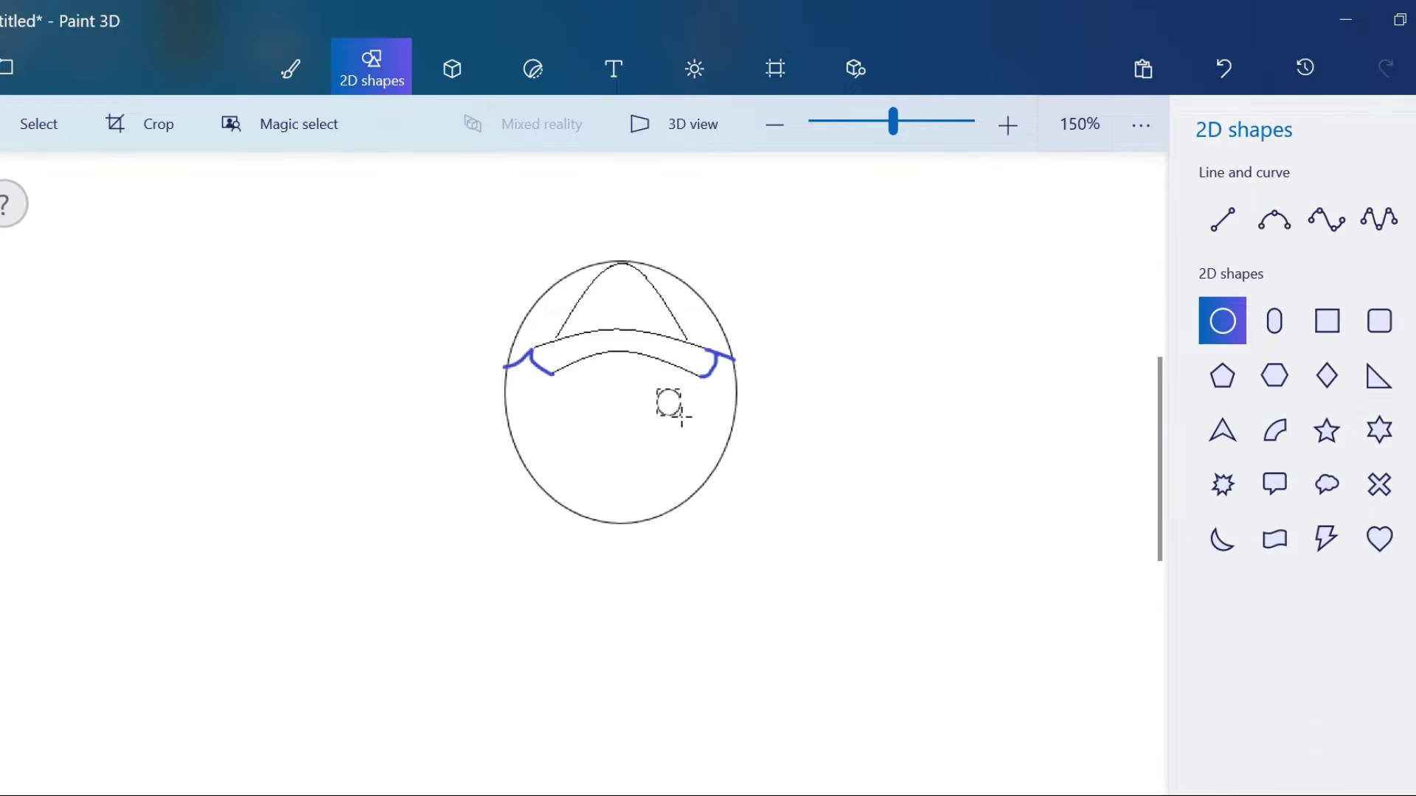
Step: Draw a small unfilled circle below the brim as one eye and duplicate it for the other eye
mouse_move(656, 393)
mouse_down()
mouse_move(675, 424)
mouse_move(568, 407)
mouse_up()
key(ctrl+c)
key(ctrl+v)
click(752, 402)
click(1274, 430)
drag(642, 376, 737, 383)
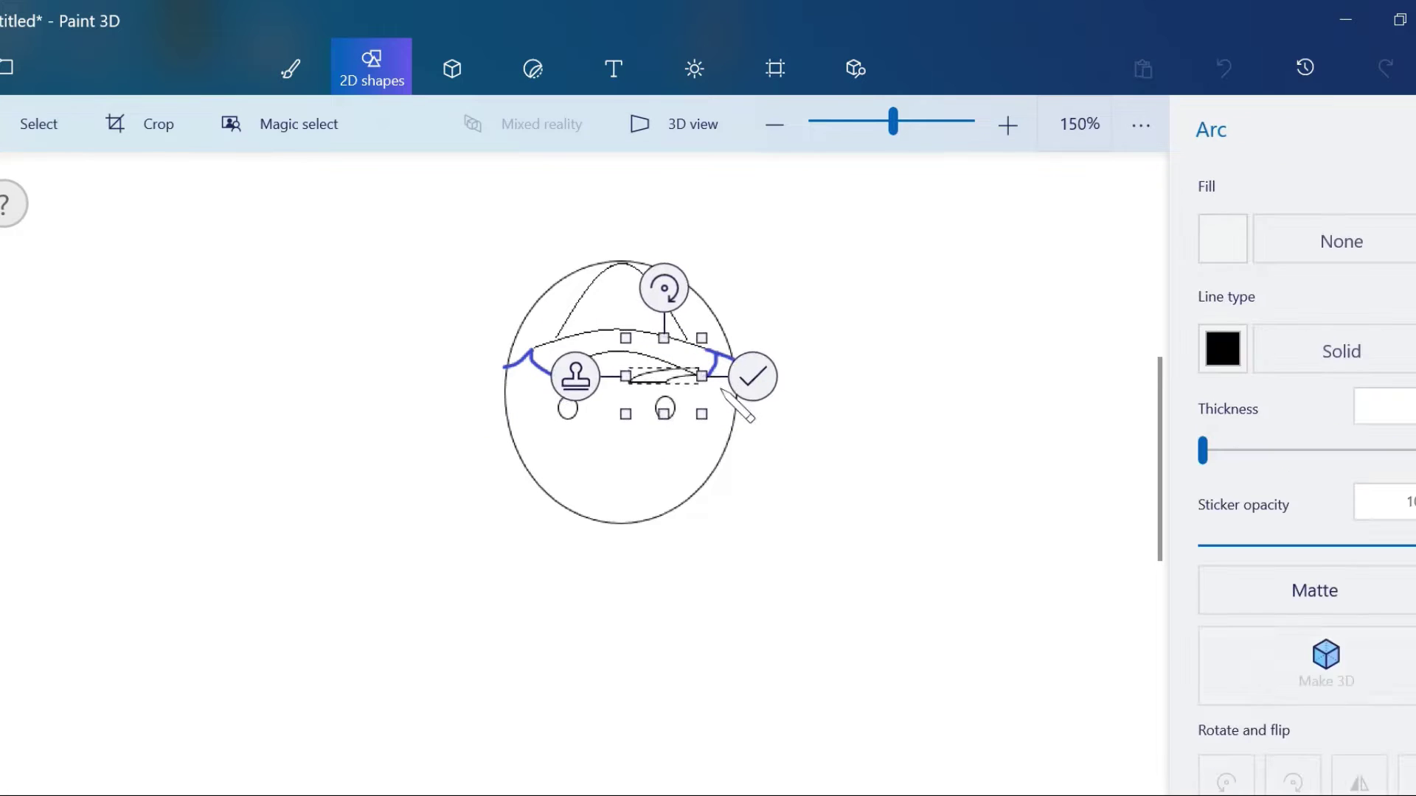
drag(664, 285, 701, 316)
click(1224, 68)
Step: Paint thick, arched black eyebrows above both eyes with the marker, redoing the uneven strokes
key(b)
scroll(726, 354, up, 5)
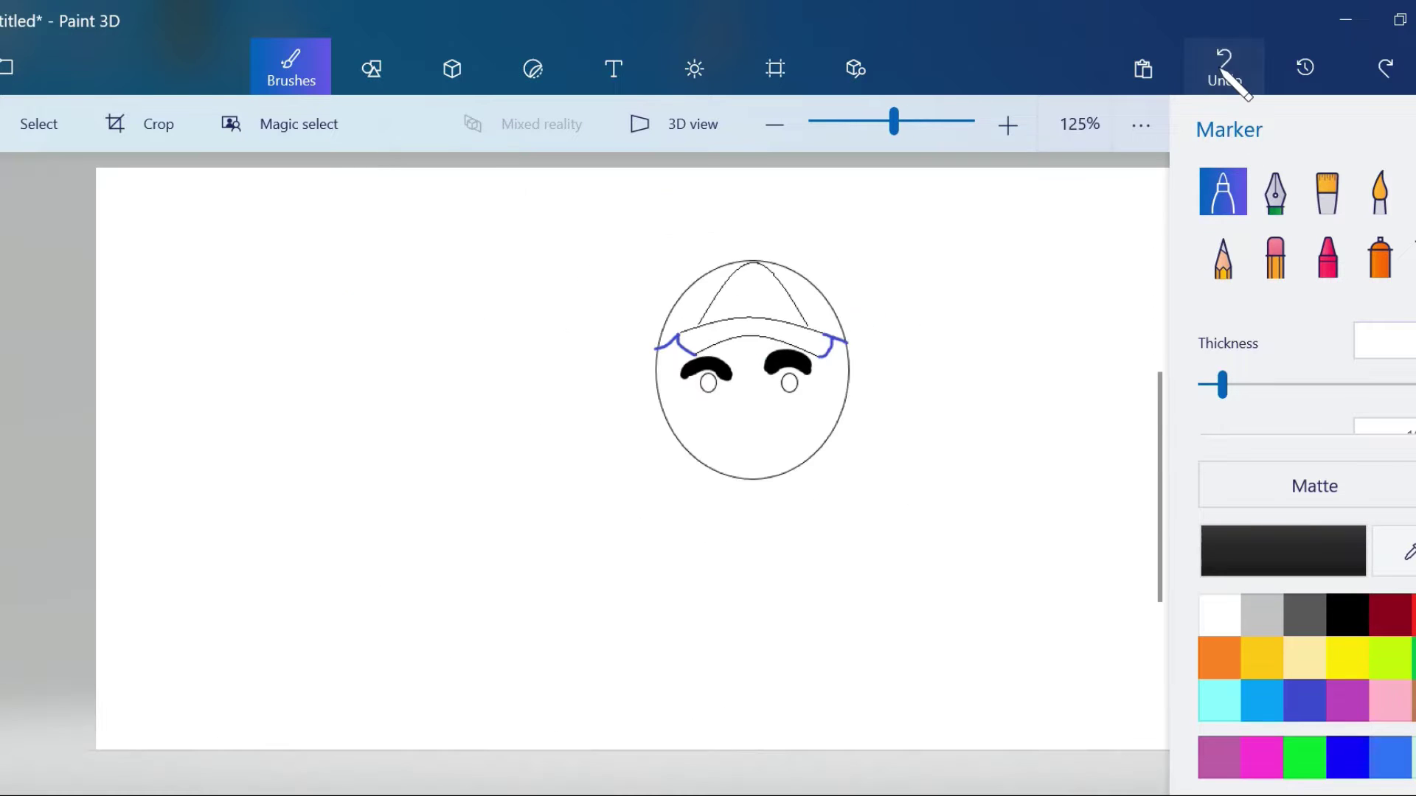
click(1224, 68)
scroll(847, 357, down, 3)
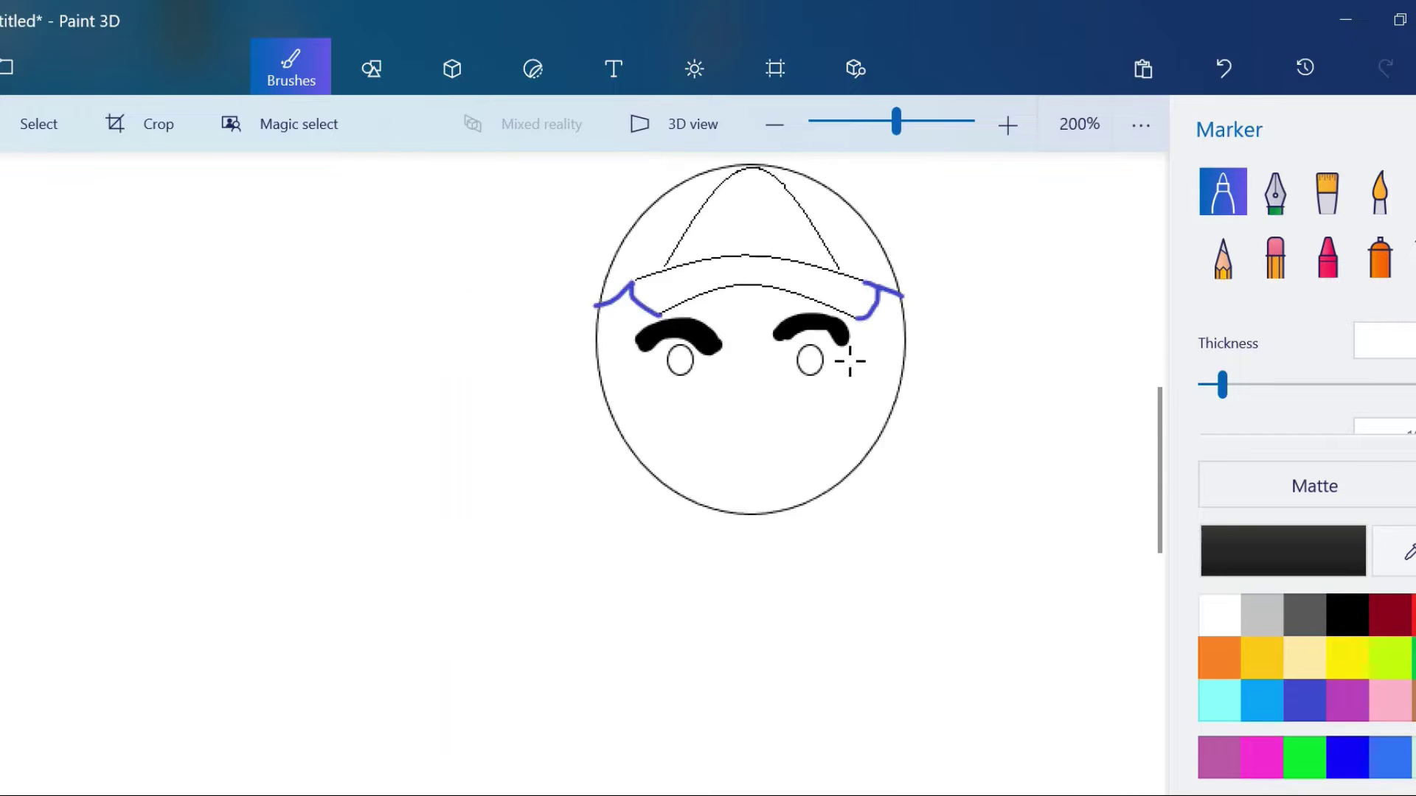
key(ctrl+z)
scroll(715, 354, up, 3)
scroll(559, 366, down, 3)
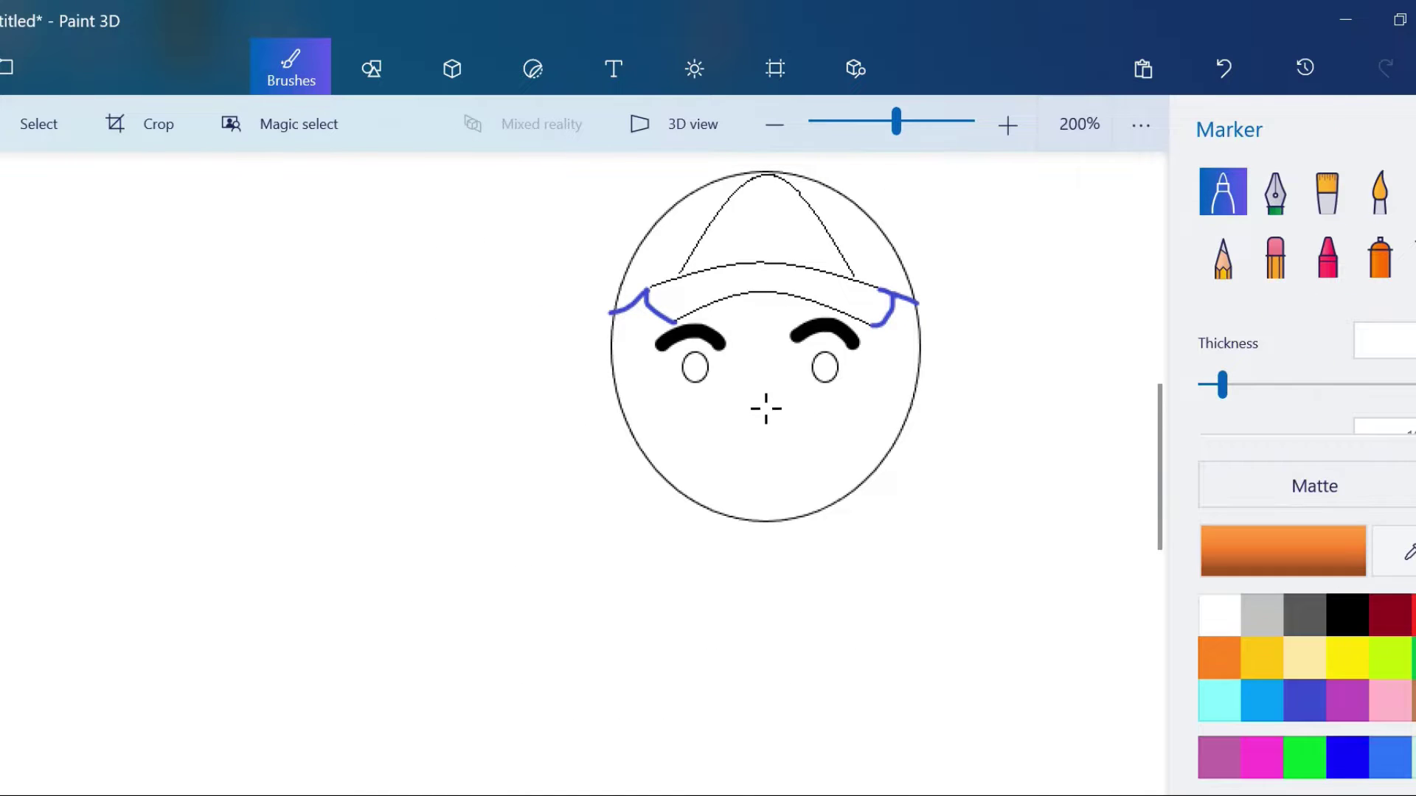
Step: Paint a small orange nose shaped like an inverted triangle below the eyes with the marker
scroll(764, 405, up, 3)
drag(781, 413, 728, 424)
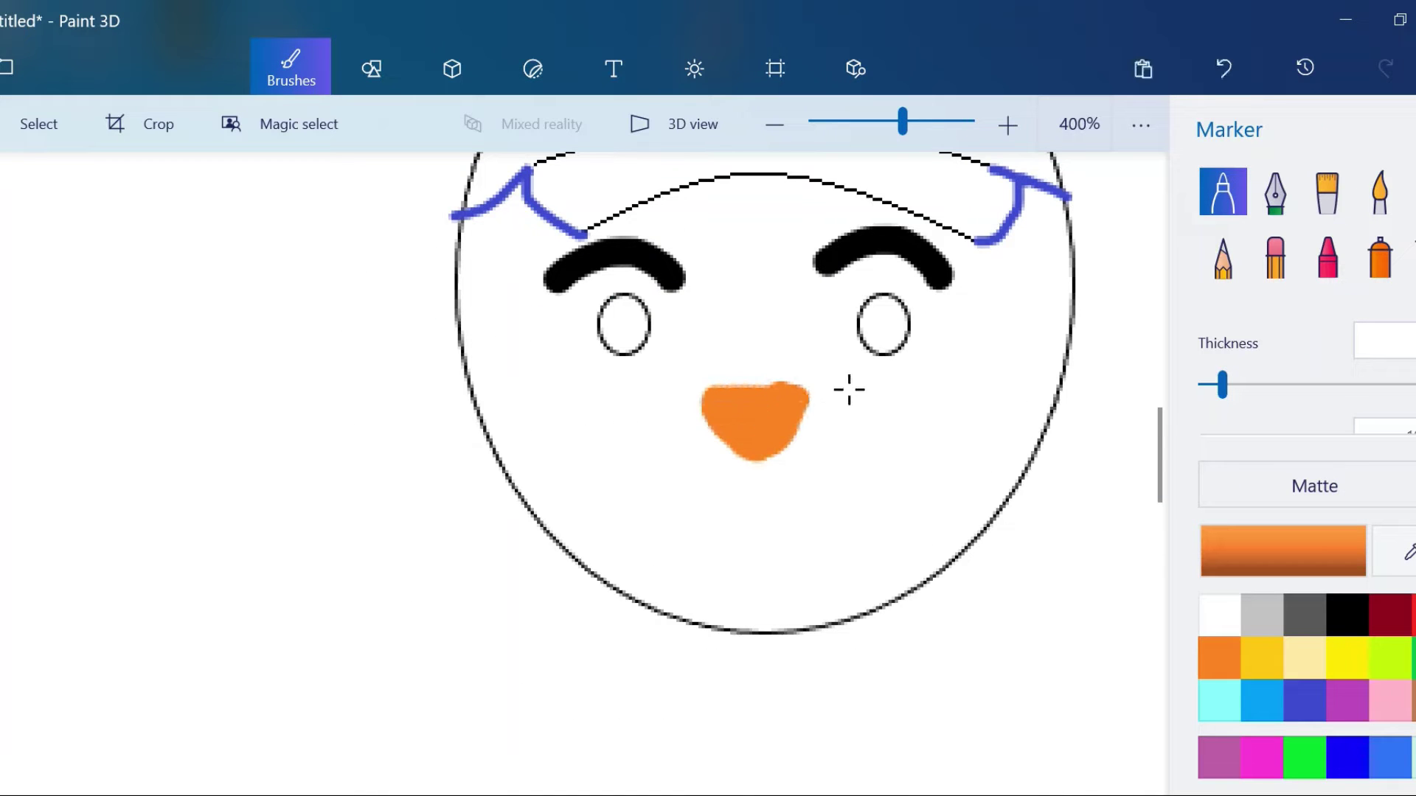
drag(718, 423, 768, 423)
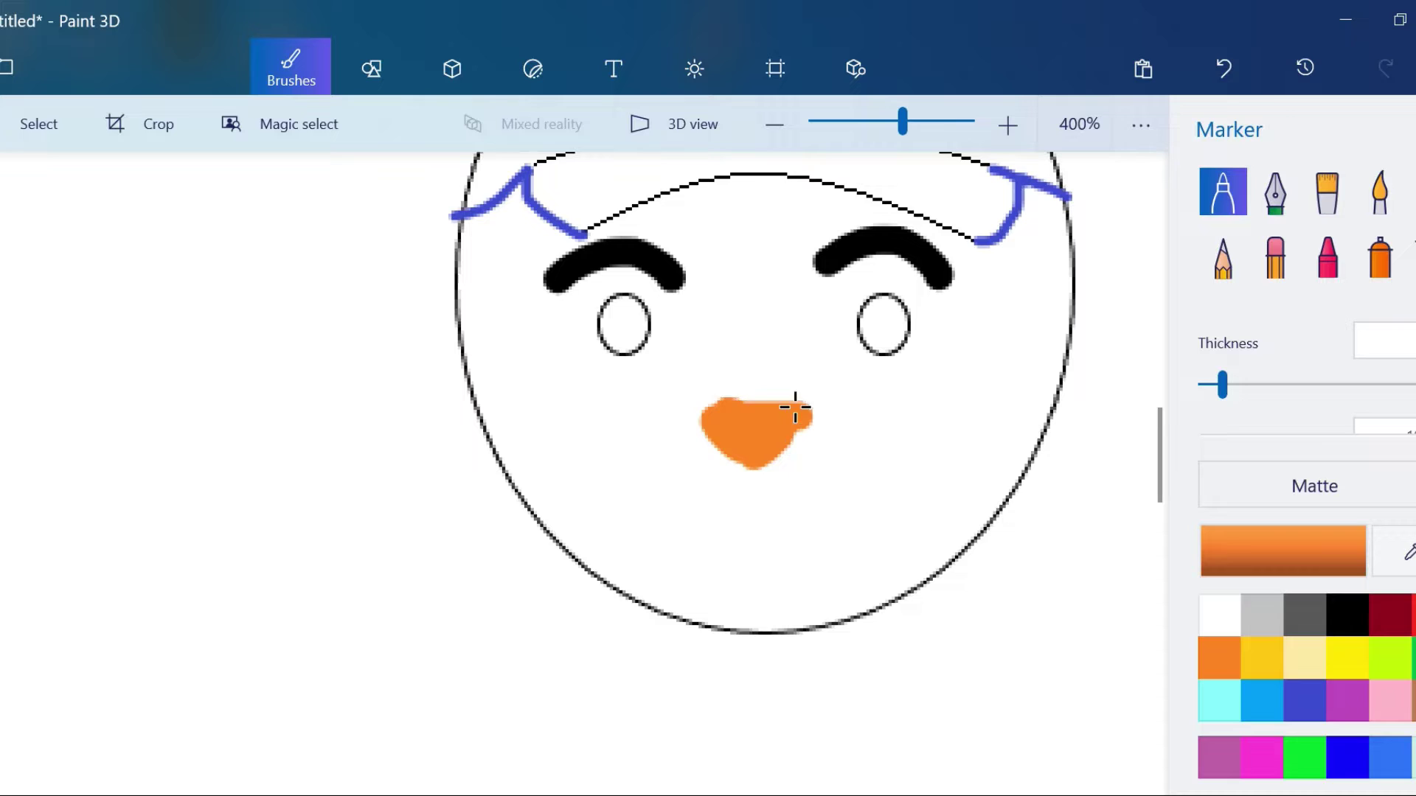
key(ctrl+z)
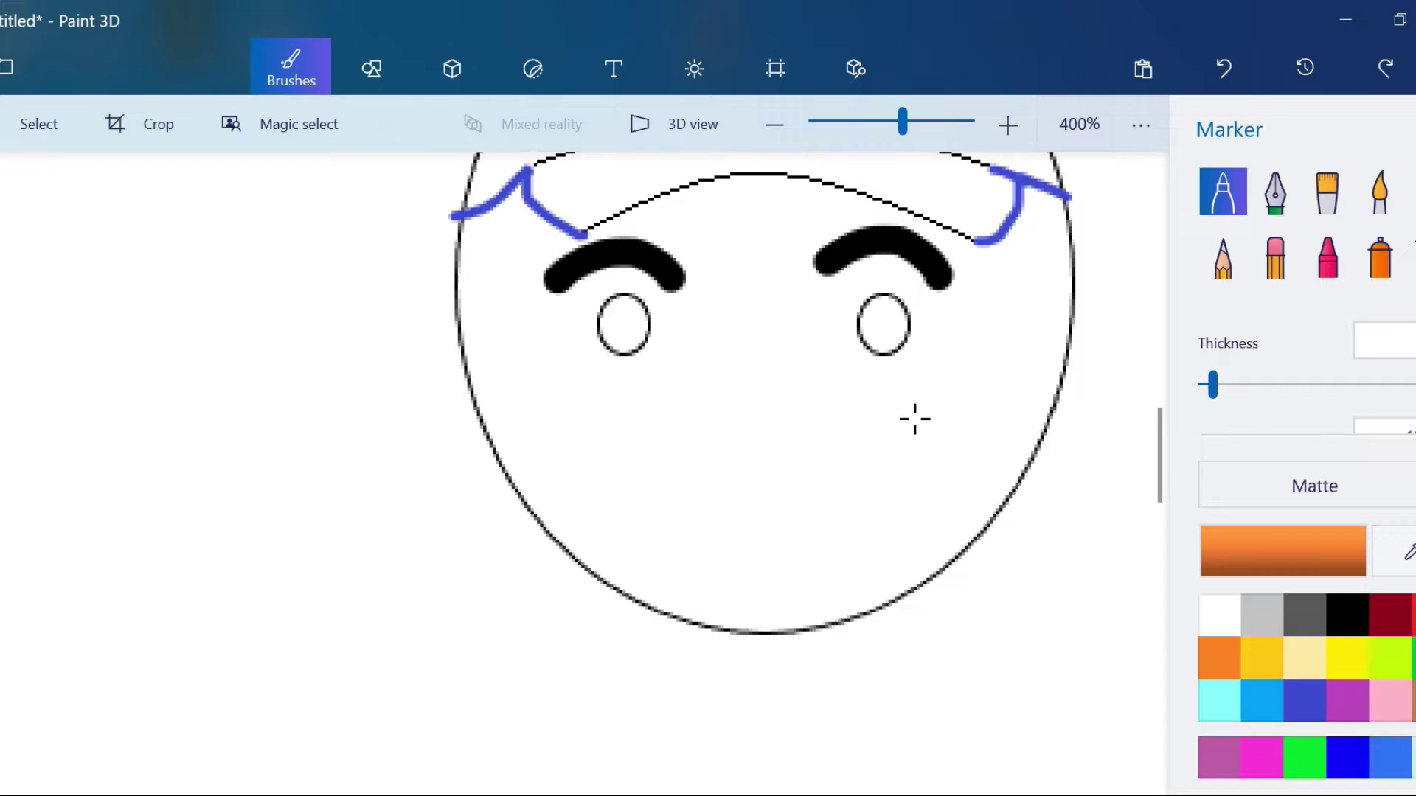
Step: Paint a dark red smiling mouth below the nose with the marker
click(1390, 614)
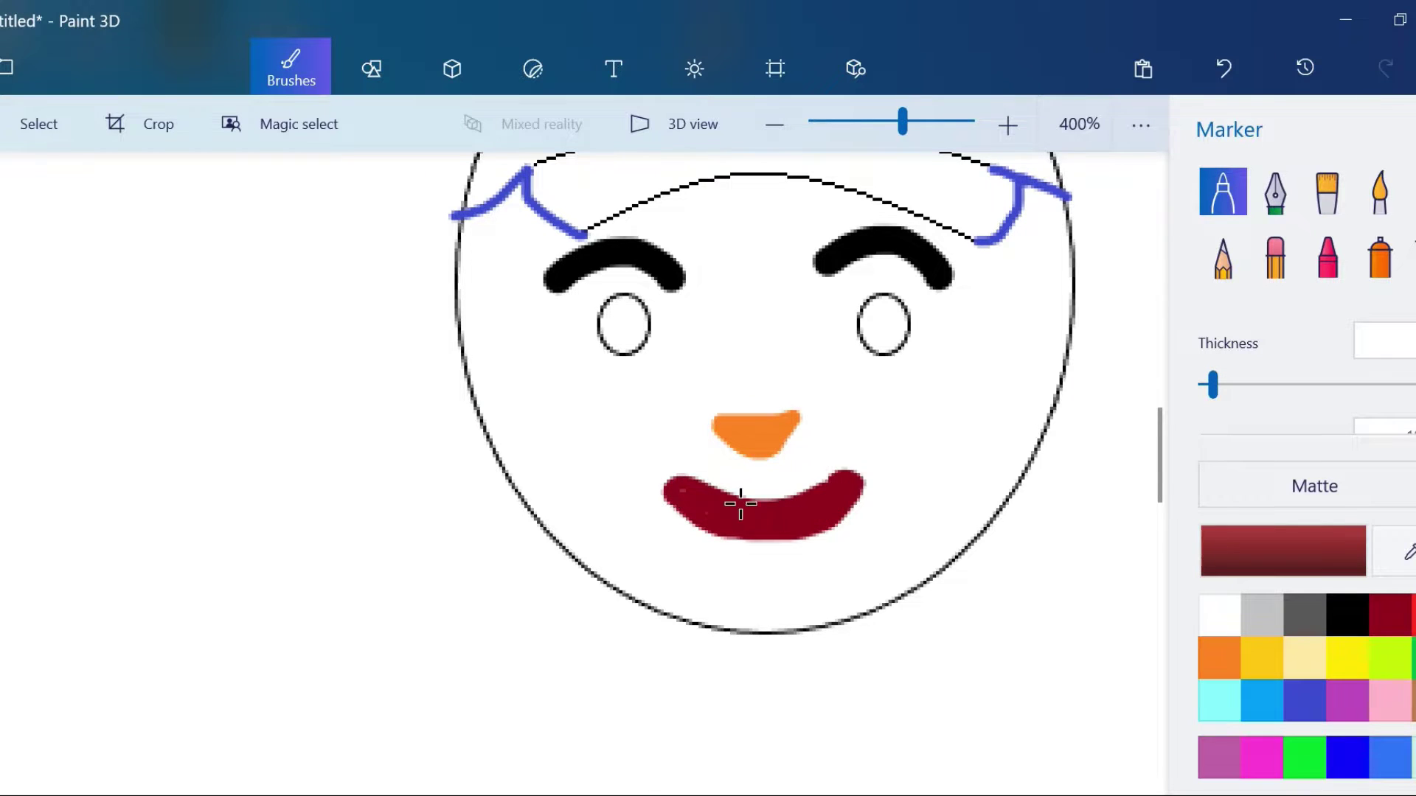
scroll(958, 467, down, 4)
scroll(848, 363, up, 2)
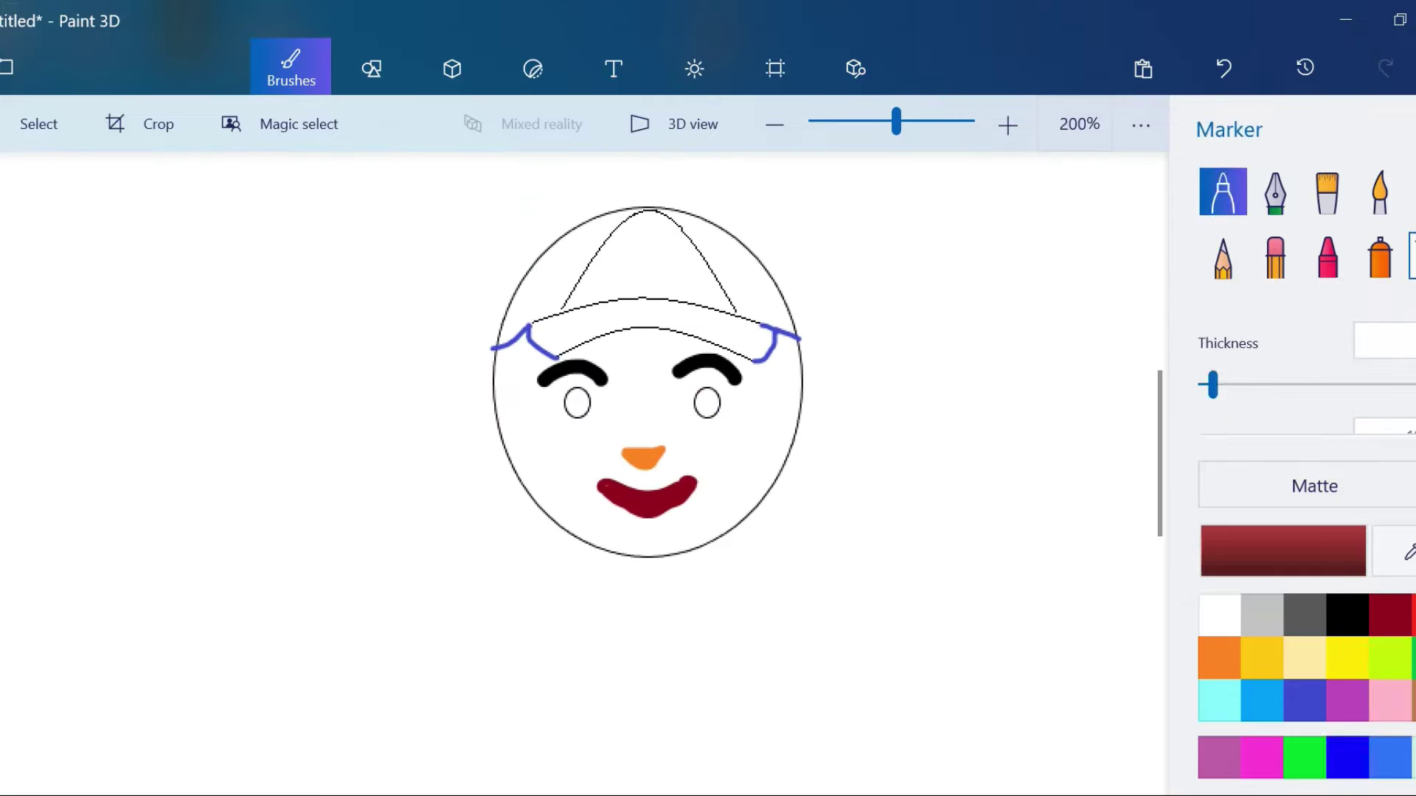
Step: Fill both side sections of the cap with deep blue, sealing the gaps where the front panel meets the brim
click(1410, 258)
click(1347, 757)
scroll(564, 298, up, 2)
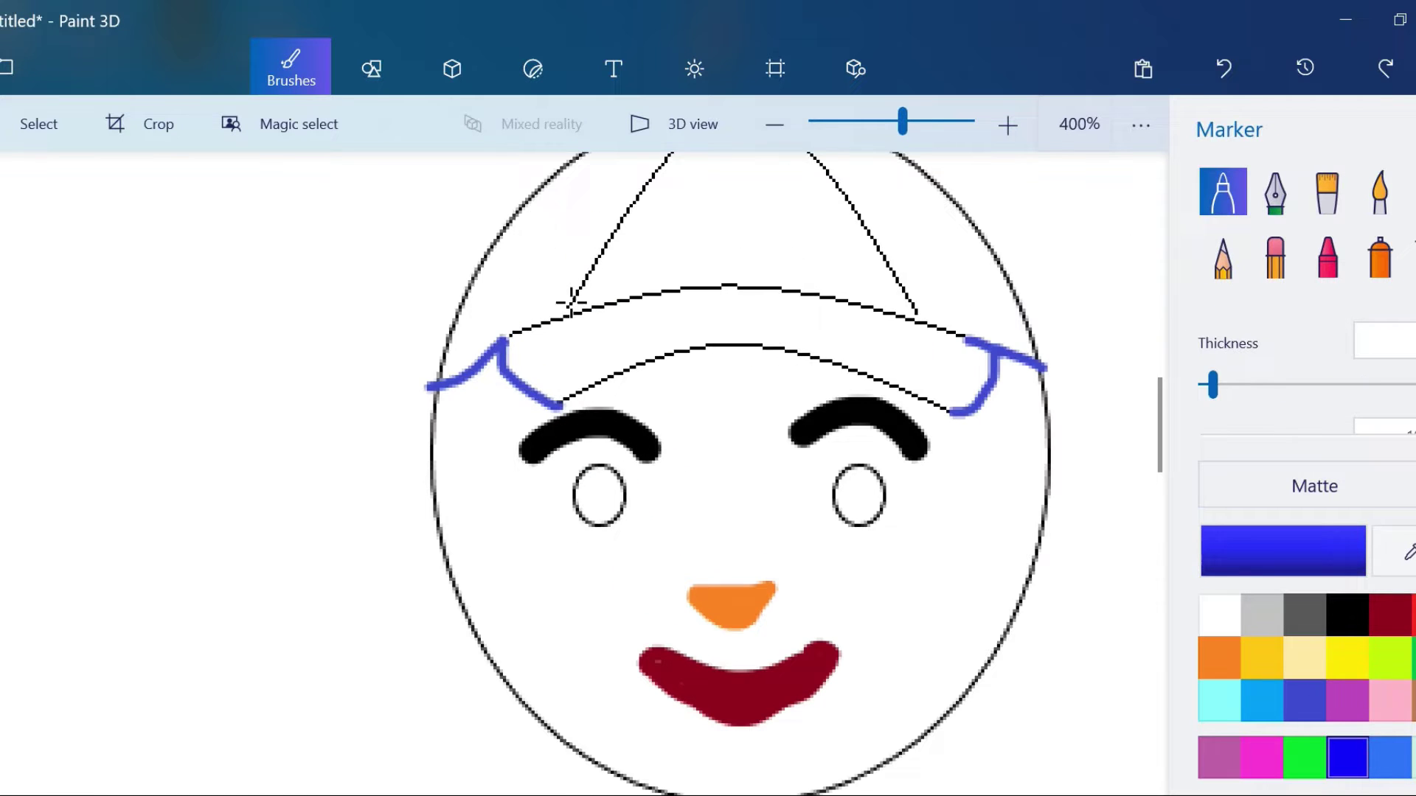
click(524, 269)
click(913, 305)
key(ctrl+z)
click(939, 266)
scroll(938, 265, down, 1)
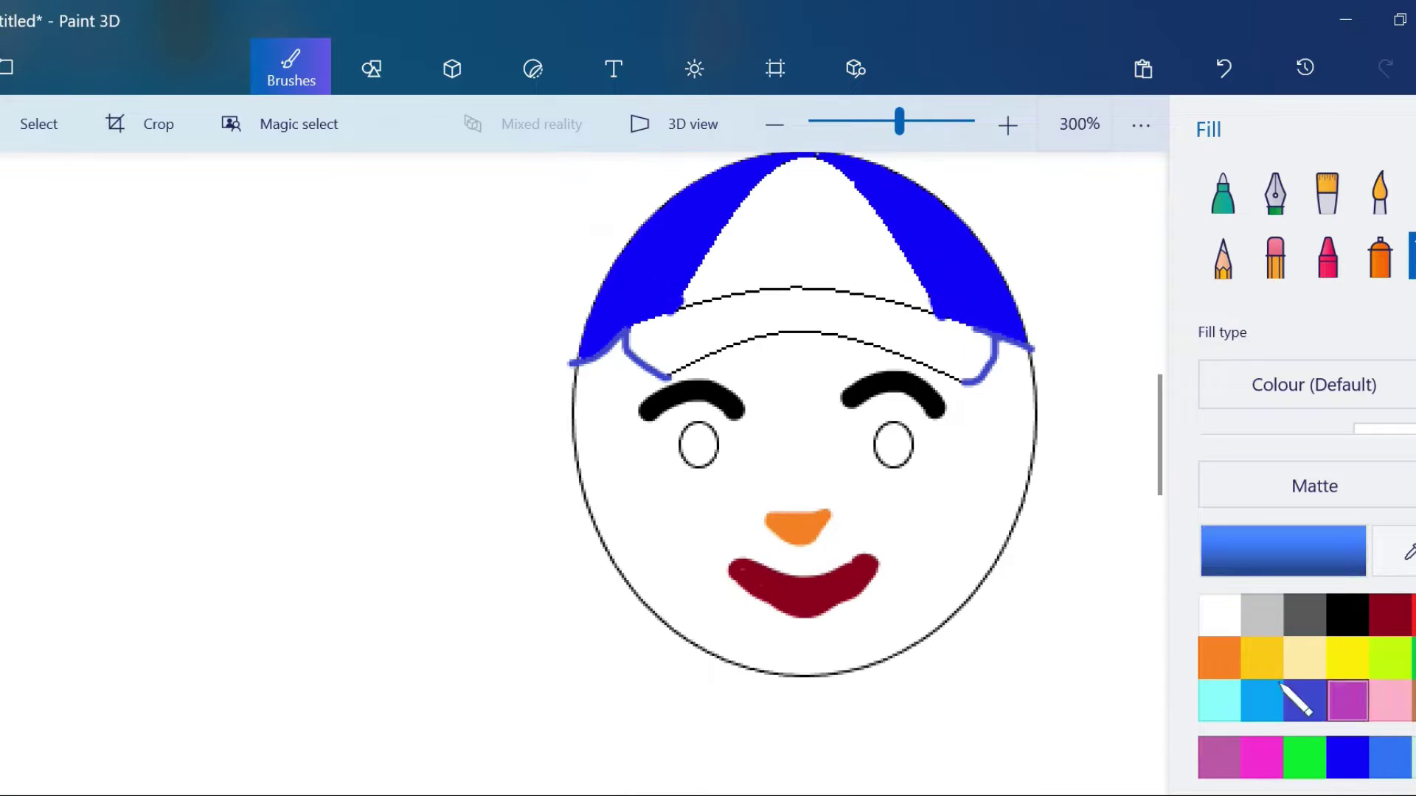
Step: Fill the cap's front panel and brim with lighter blue and touch up their edges with the marker
click(1389, 757)
click(760, 205)
click(712, 346)
click(1222, 192)
scroll(668, 376, up, 3)
scroll(667, 377, down, 3)
drag(1038, 380, 1092, 408)
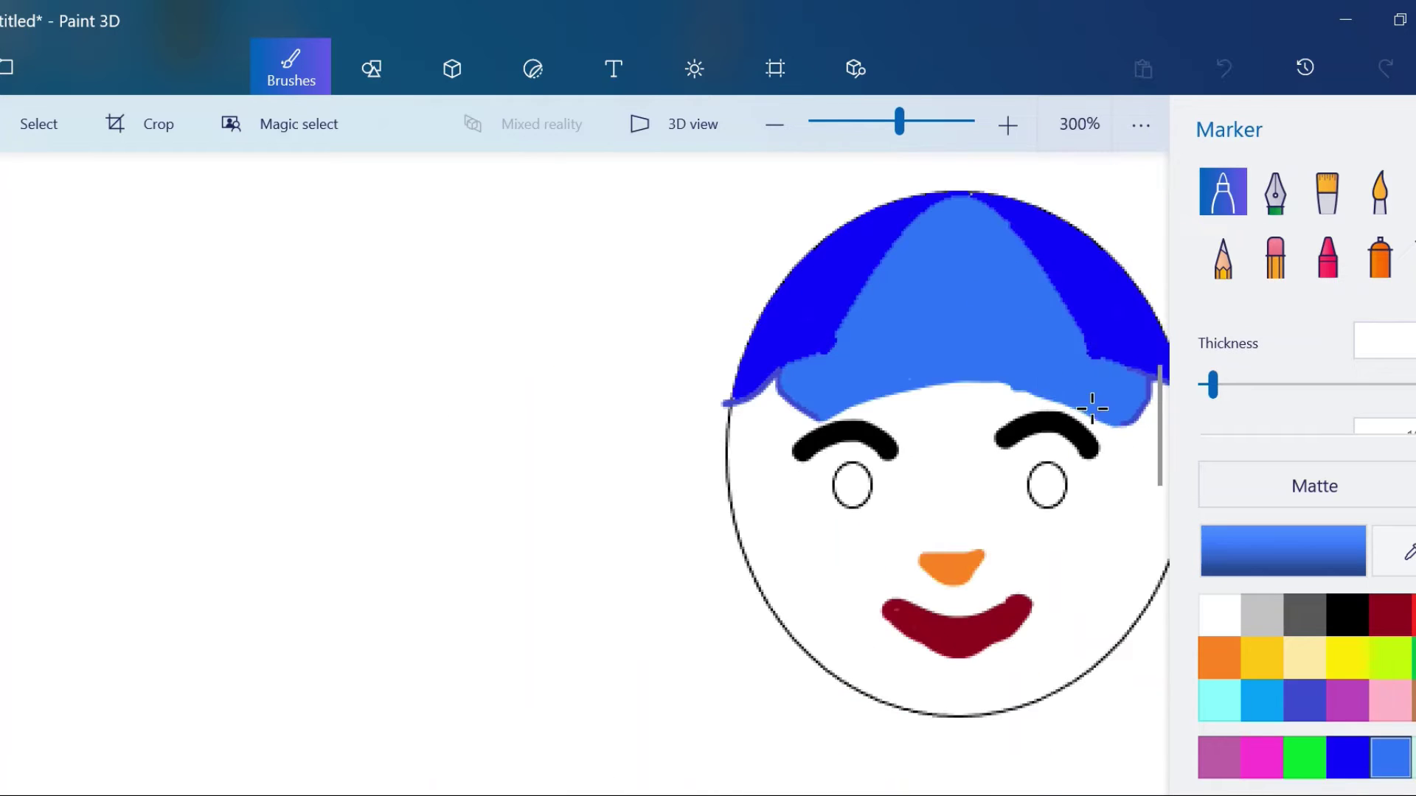
scroll(837, 407, down, 3)
click(1238, 83)
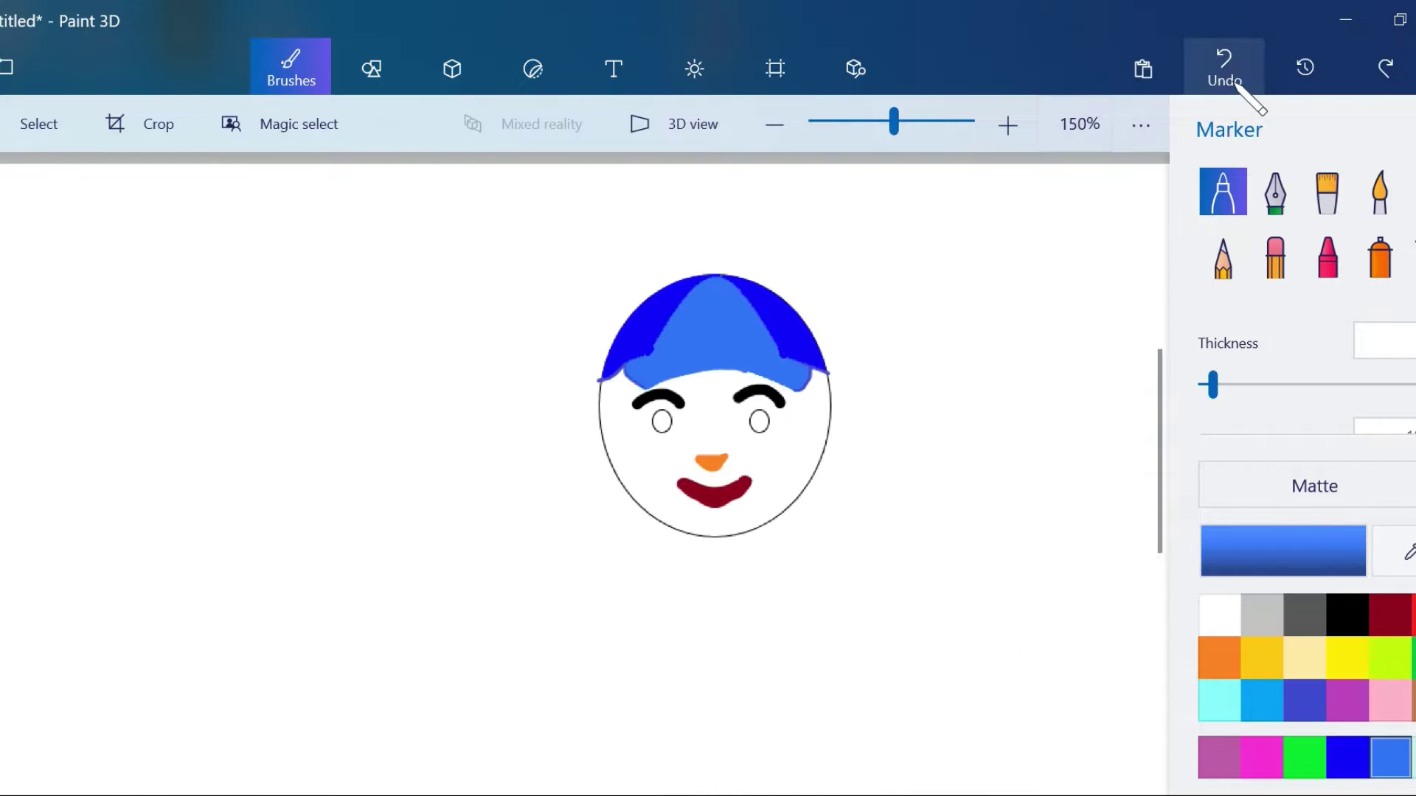
Step: Paint and fill dark red hair below the cap on both sides of the face
click(1390, 614)
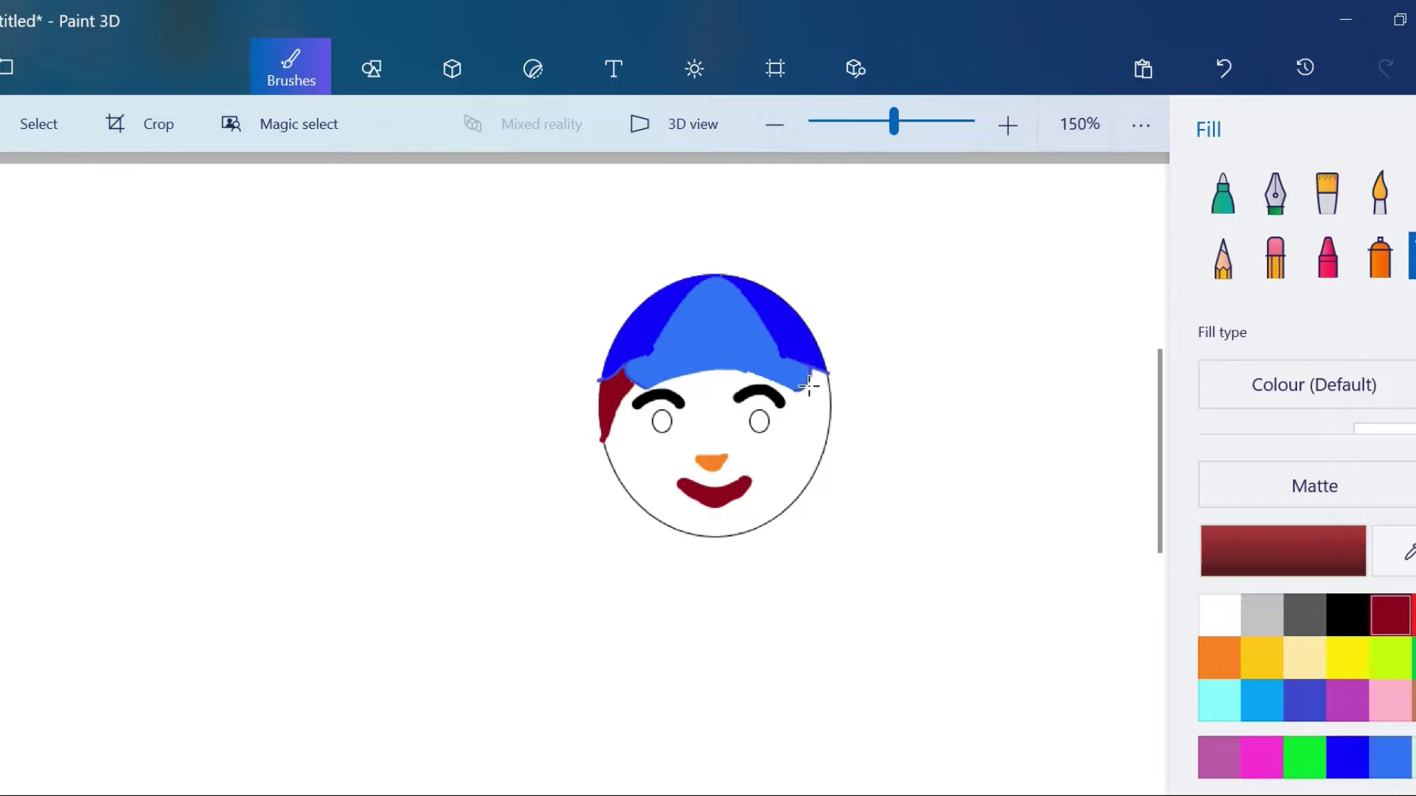
drag(811, 385, 822, 408)
click(1410, 258)
click(821, 395)
Step: Paint freehand orange ears on both sides of the head with the marker
click(1223, 191)
click(1218, 656)
scroll(859, 373, up, 5)
drag(859, 273, 855, 337)
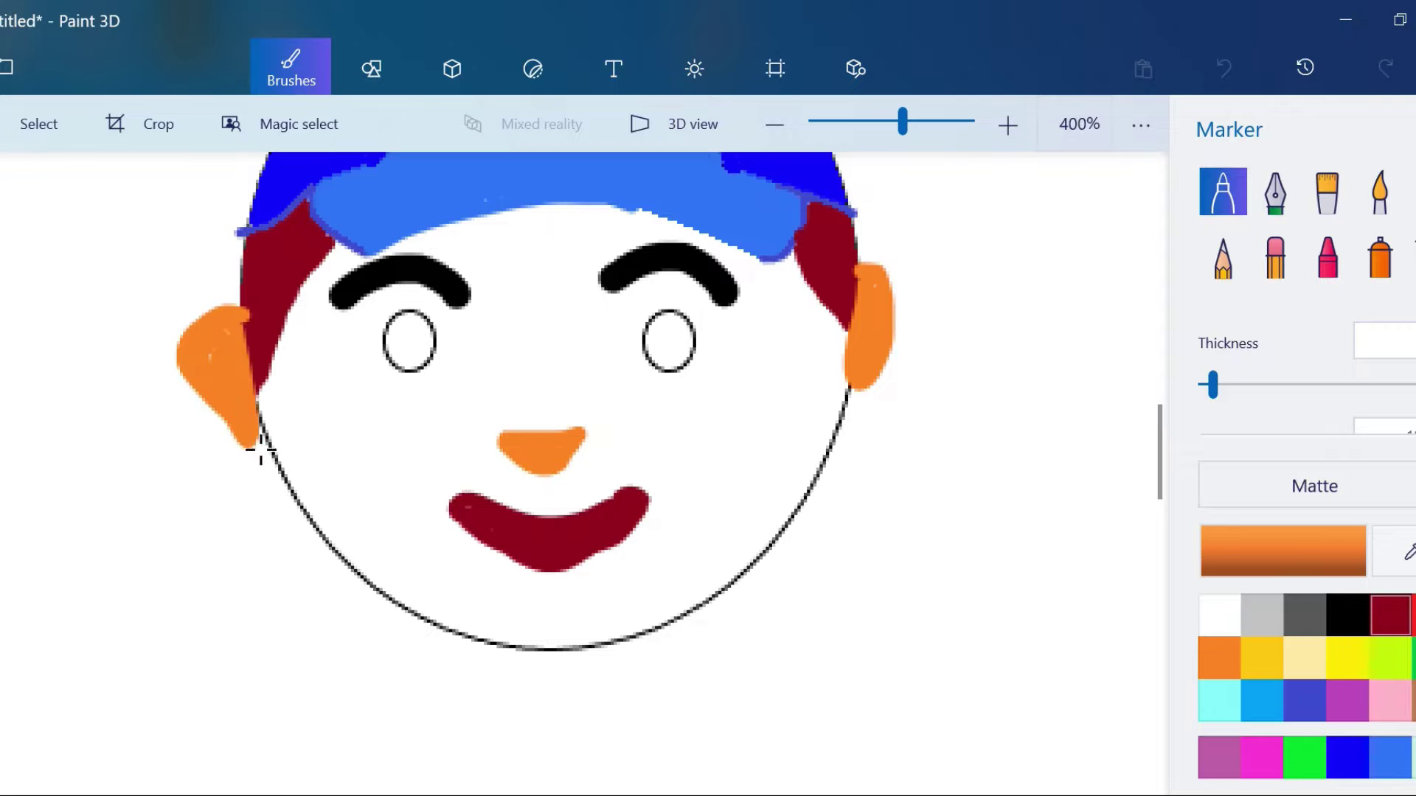
scroll(261, 447, down, 4)
click(1275, 256)
click(371, 66)
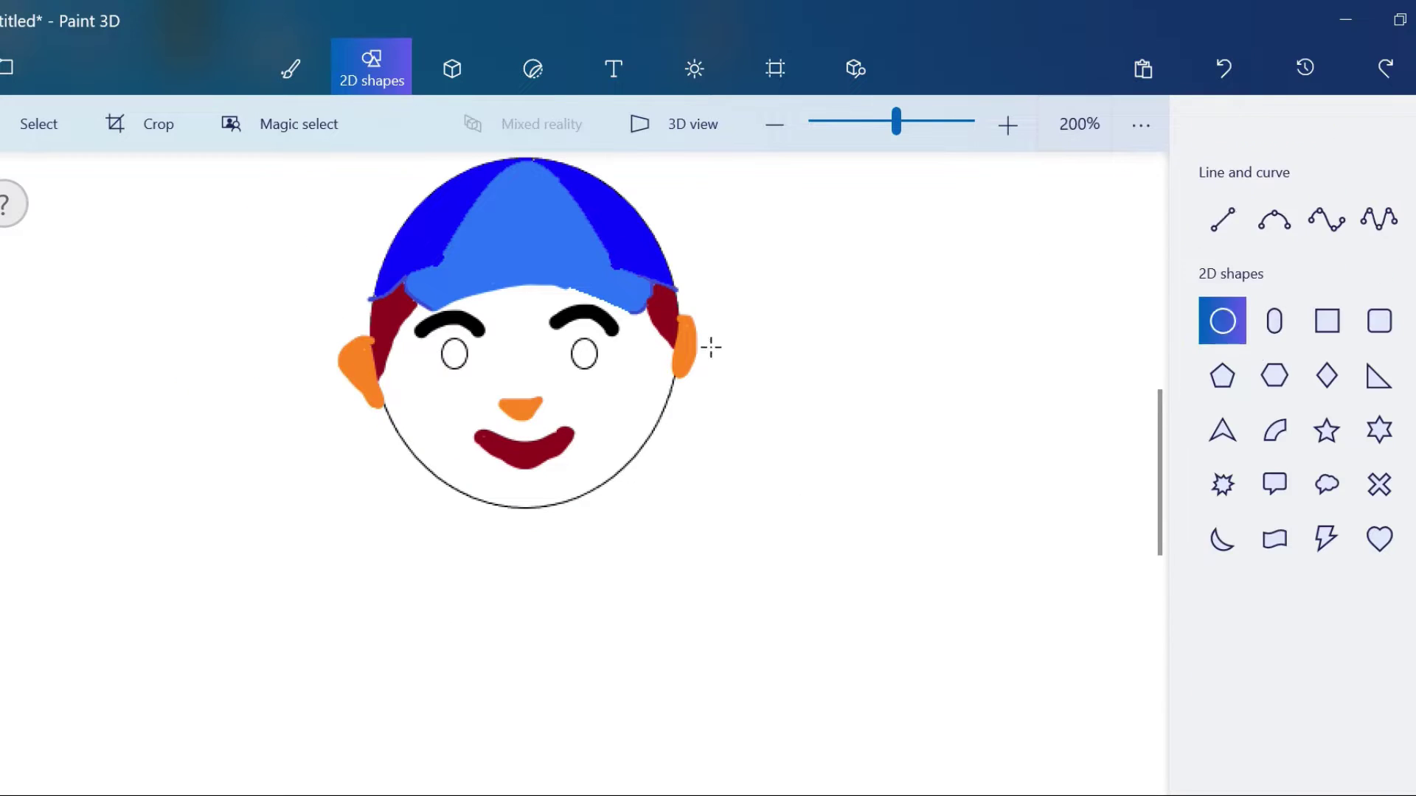
mouse_move(696, 302)
mouse_down()
mouse_move(774, 380)
mouse_move(654, 345)
mouse_move(649, 294)
mouse_up()
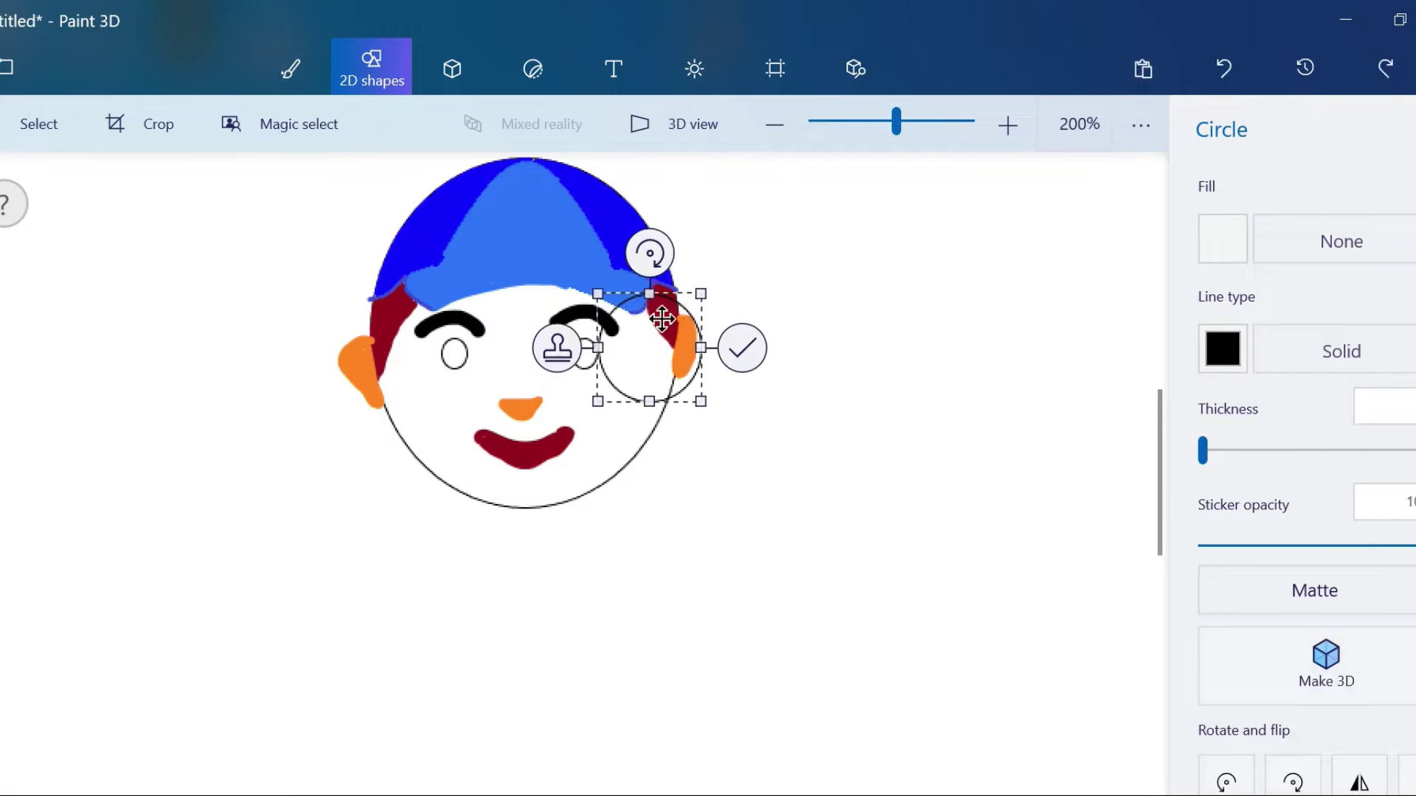
drag(648, 384, 650, 391)
click(752, 342)
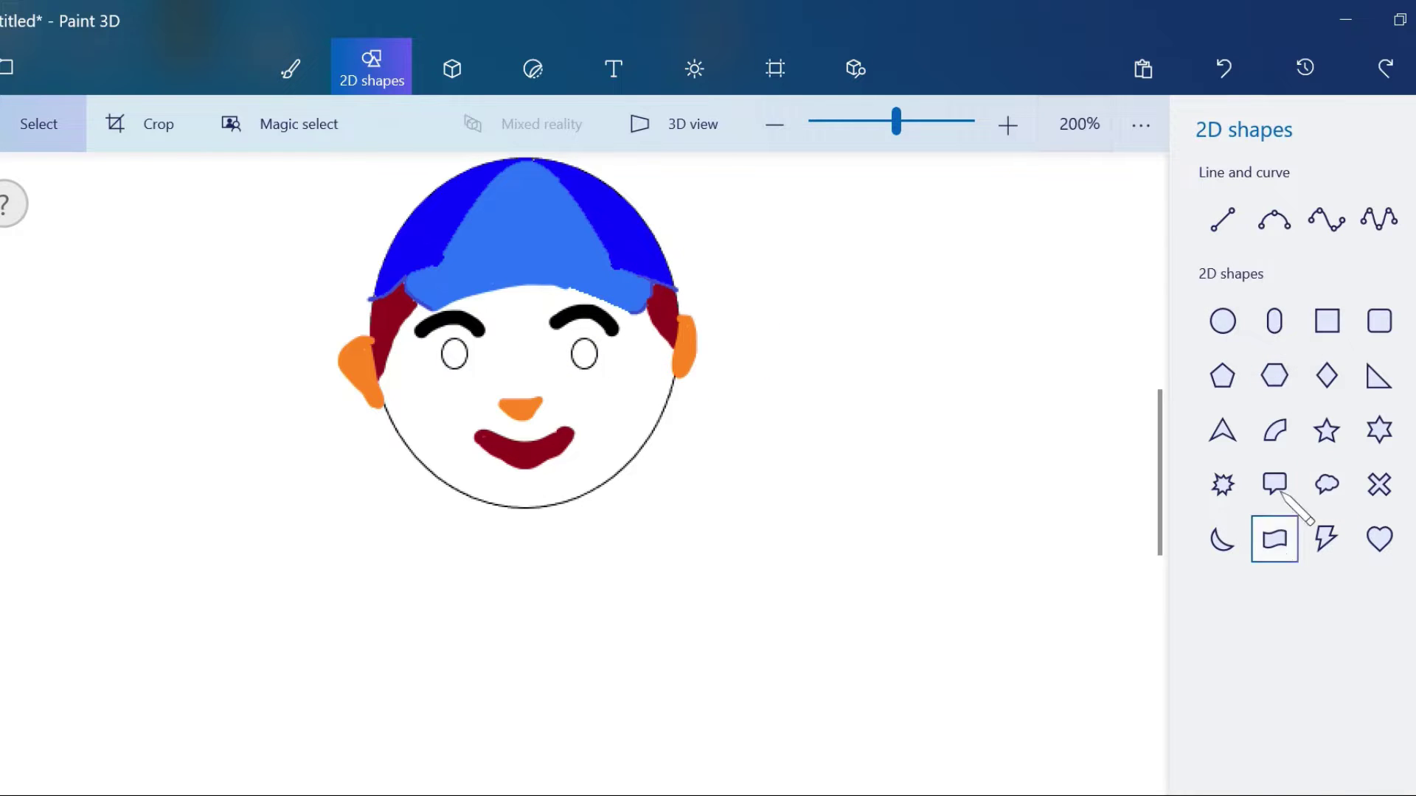
Step: Draw a thin black circle on the empty canvas beside the head as the base for the ears
click(1223, 321)
drag(838, 306, 971, 435)
drag(909, 306, 910, 334)
click(936, 294)
drag(917, 254, 994, 438)
drag(946, 355, 714, 353)
drag(737, 214, 733, 214)
drag(701, 354, 702, 354)
drag(730, 443, 711, 416)
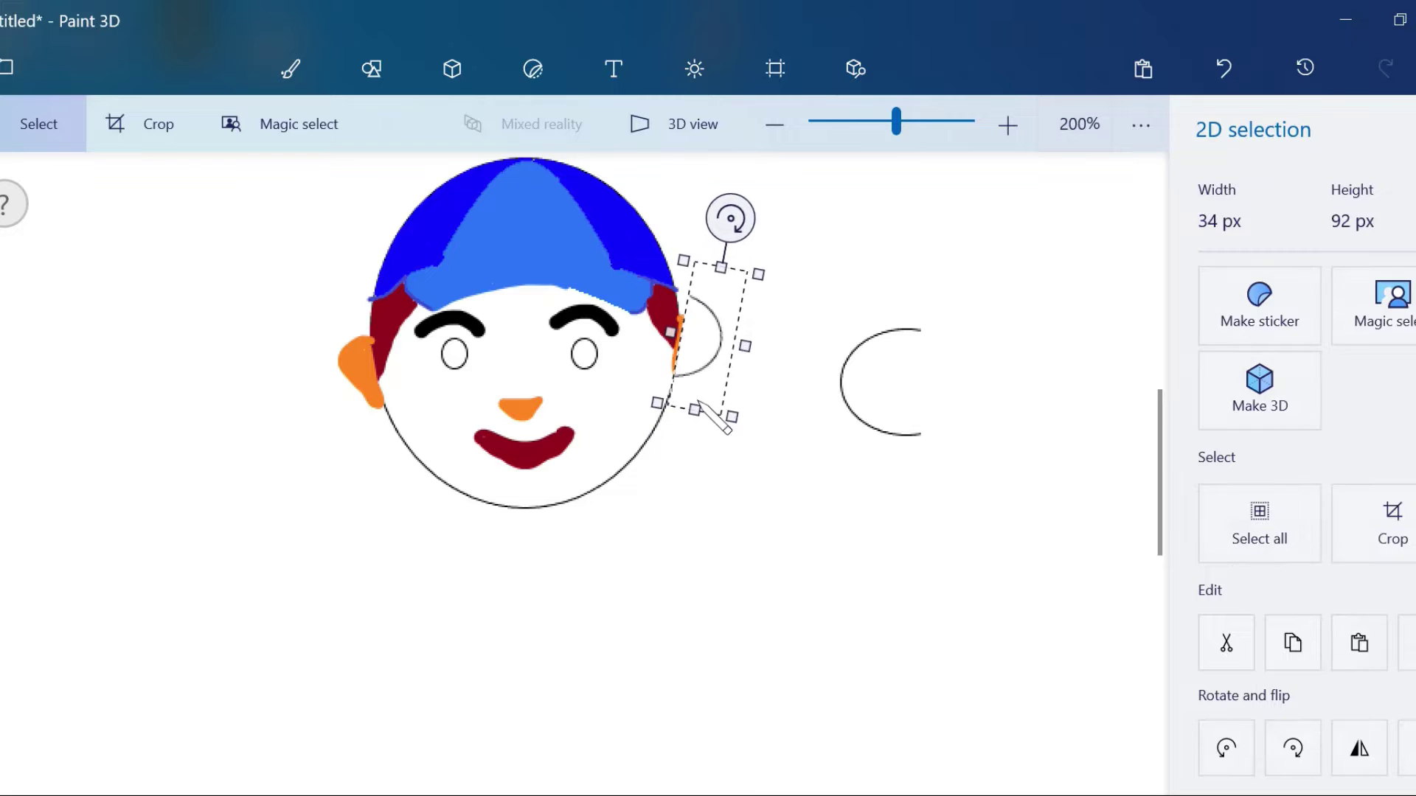
click(793, 289)
click(1218, 73)
Step: Move the cut-out curved end of the spare circle onto the head's right side as an ear and tilt it slightly
drag(891, 398, 628, 363)
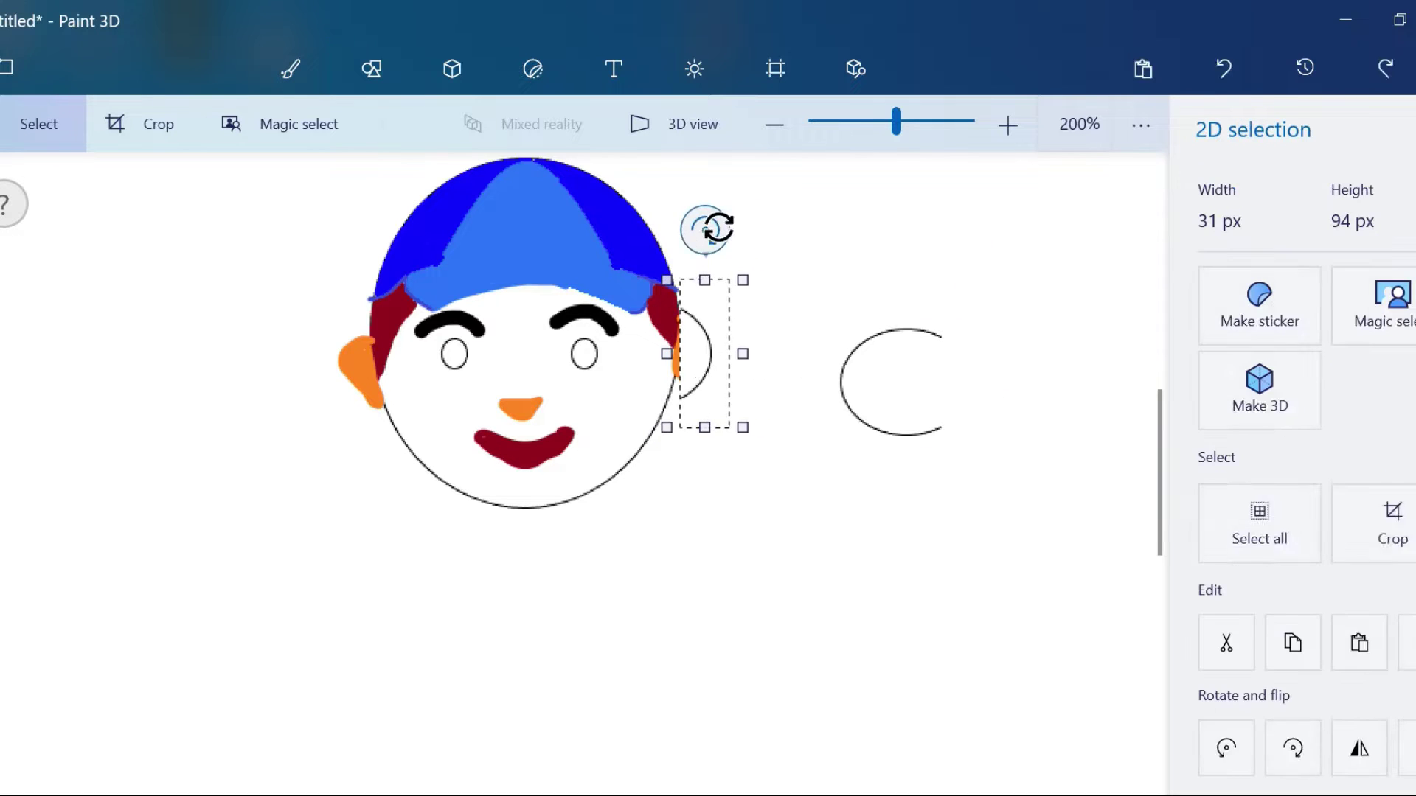
drag(714, 228, 727, 241)
click(767, 383)
Step: Close the gaps in the right ear's outline with orange marker strokes and fill the ear orange
scroll(655, 301, up, 5)
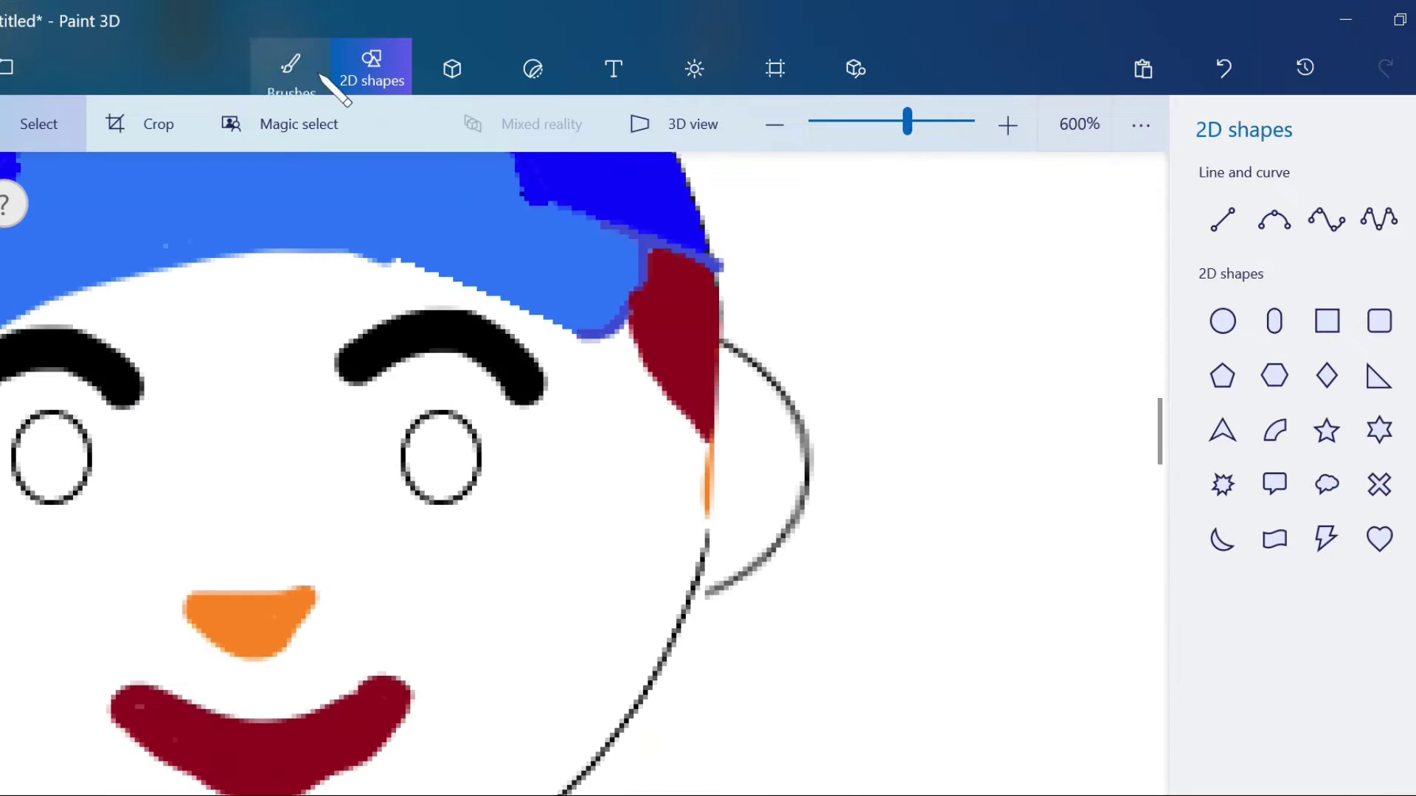
click(291, 69)
click(1283, 549)
click(1124, 341)
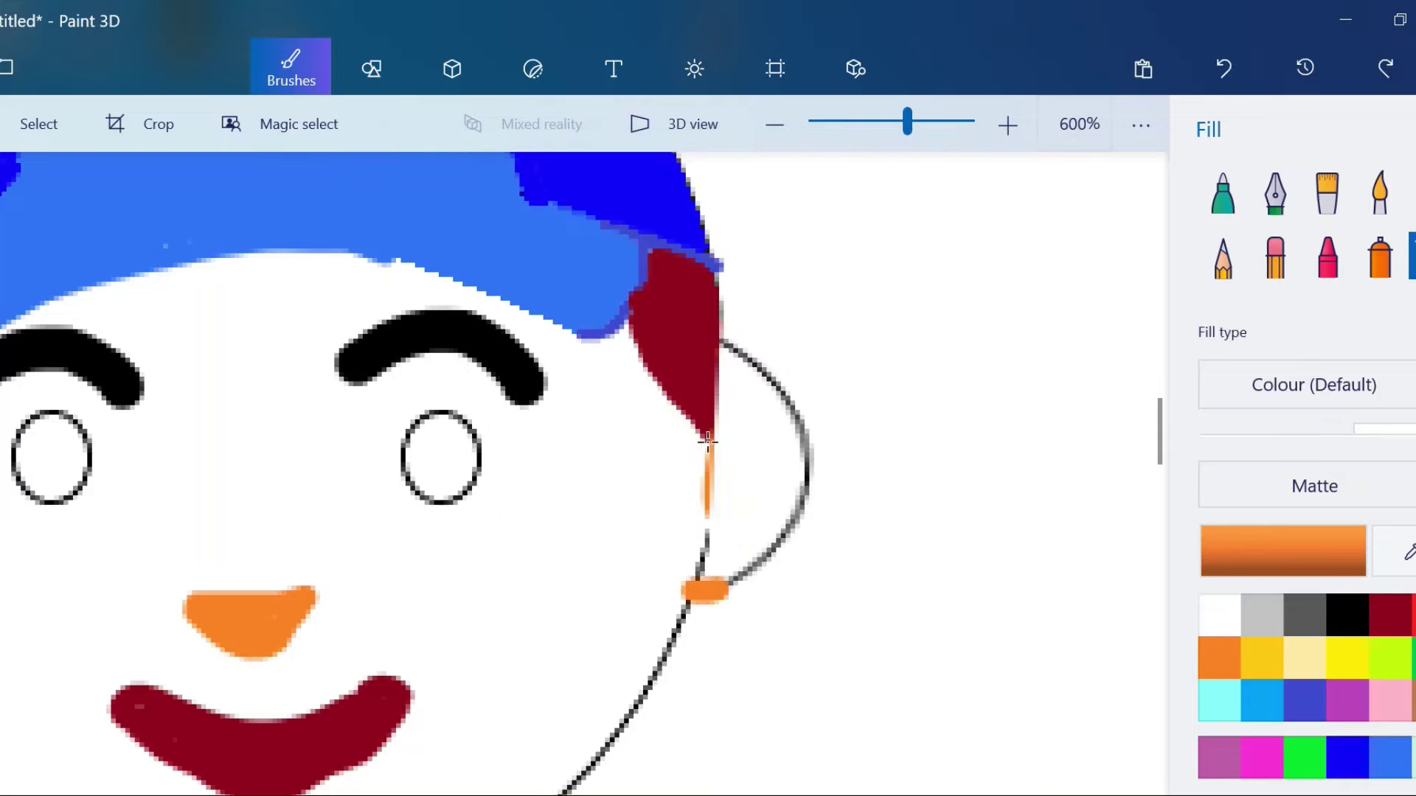
drag(707, 442, 698, 572)
scroll(973, 433, down, 4)
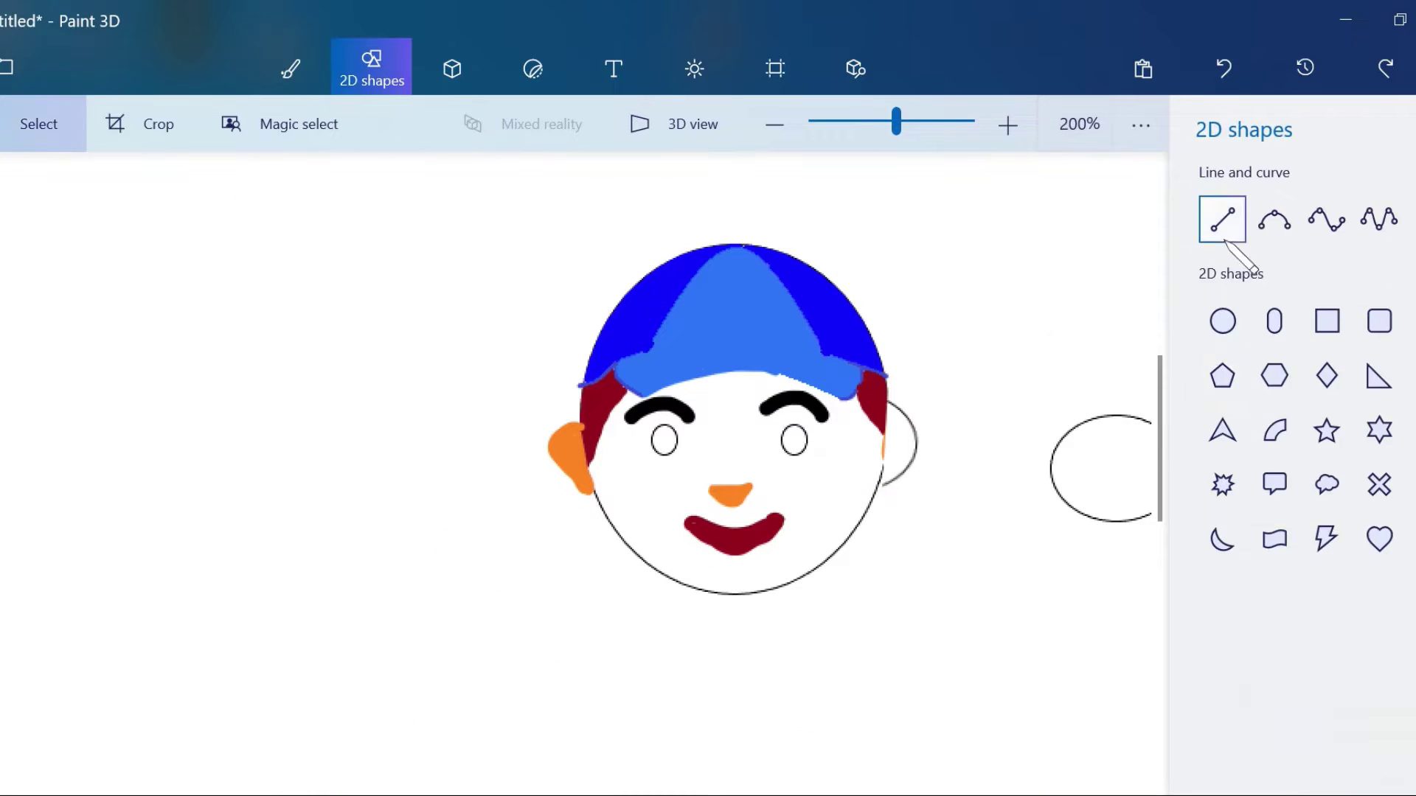
scroll(914, 448, up, 6)
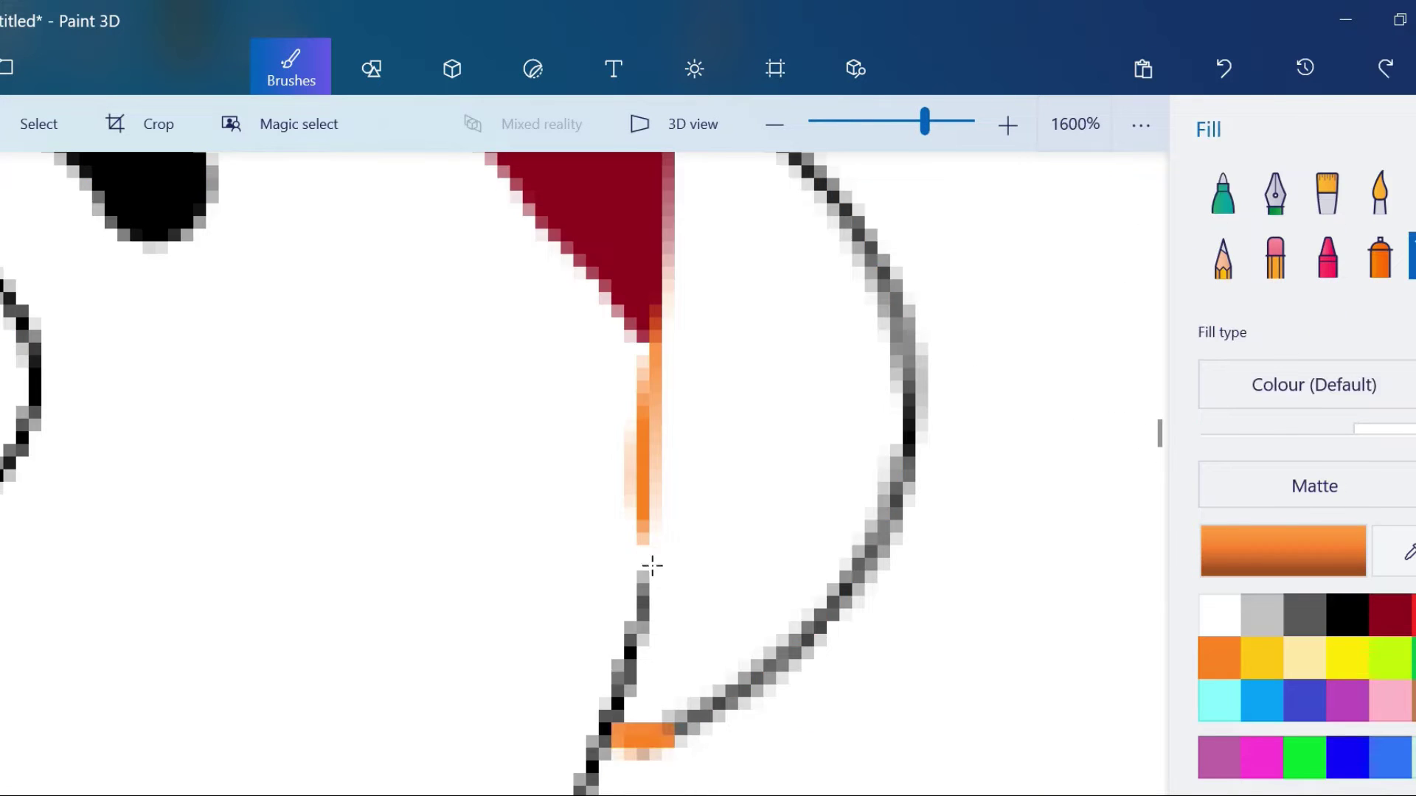
drag(649, 548, 645, 579)
scroll(970, 464, down, 5)
scroll(874, 486, down, 2)
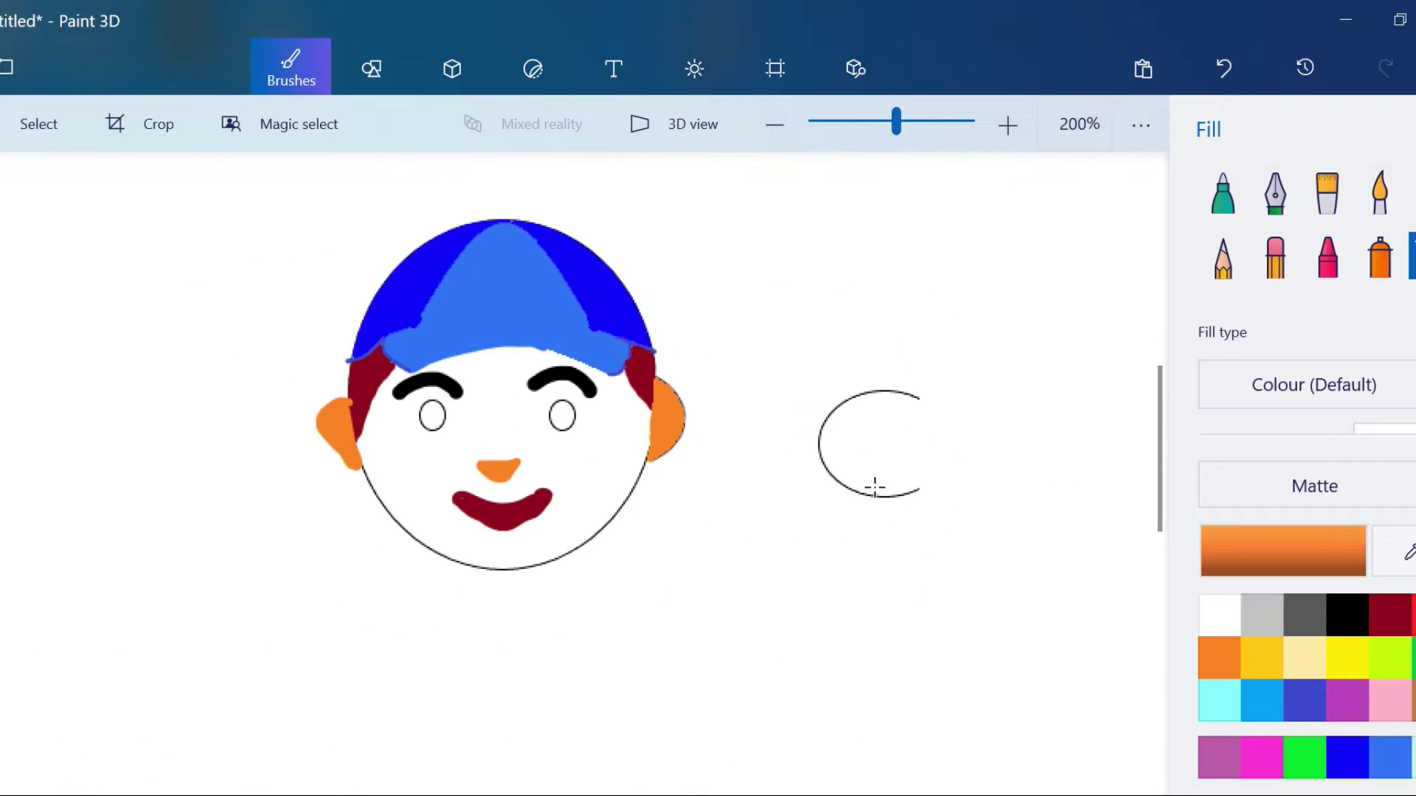
Step: Select the left part of the spare circle and fit it over the head's left side as the other ear
click(39, 124)
drag(811, 385, 877, 509)
drag(845, 354, 758, 556)
drag(825, 449, 336, 458)
mouse_move(324, 560)
mouse_down()
mouse_move(278, 332)
mouse_move(302, 339)
mouse_up()
Step: Close the gap in the left ear's outline with orange marker strokes and fill the ear orange
click(291, 68)
scroll(361, 457, up, 6)
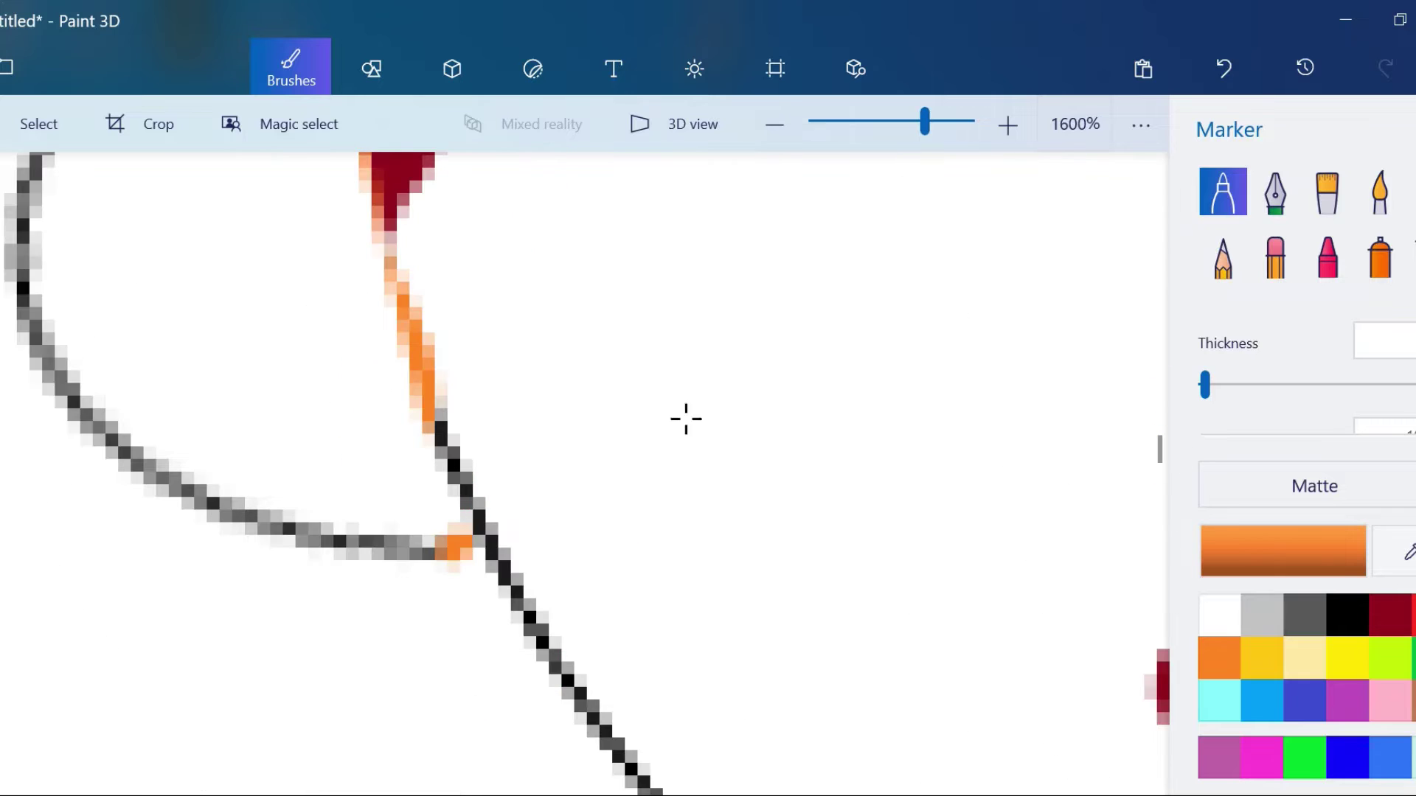
click(1410, 258)
click(335, 450)
Step: Erase the leftover piece of the spare circle from the canvas beside the head
scroll(1013, 305, down, 2)
scroll(487, 521, down, 5)
click(1275, 258)
scroll(231, 477, up, 1)
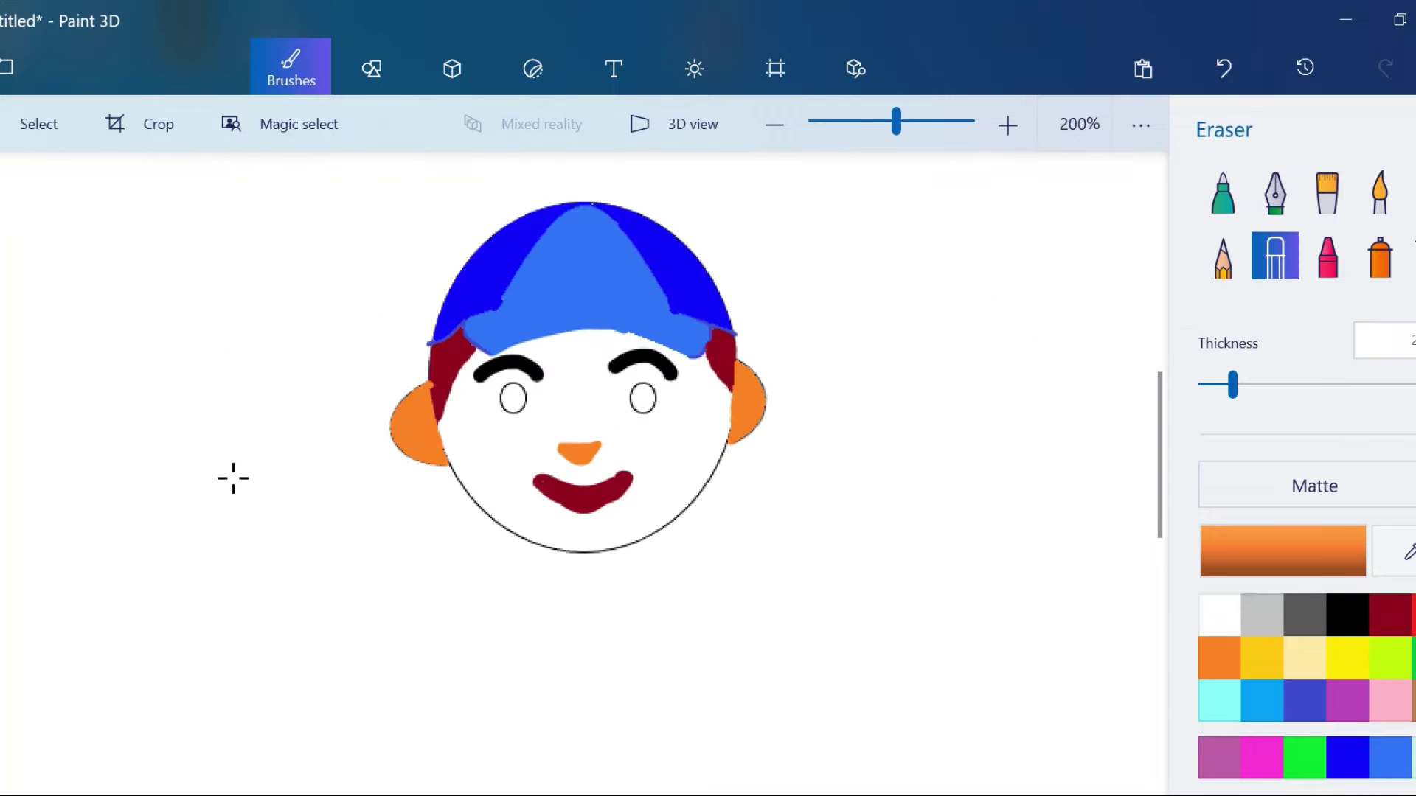
Step: Extend the left sideburn to a straight inner edge with a thin dark red line and fill the gap dark red
click(291, 69)
click(371, 68)
scroll(370, 398, up, 2)
drag(581, 304, 507, 461)
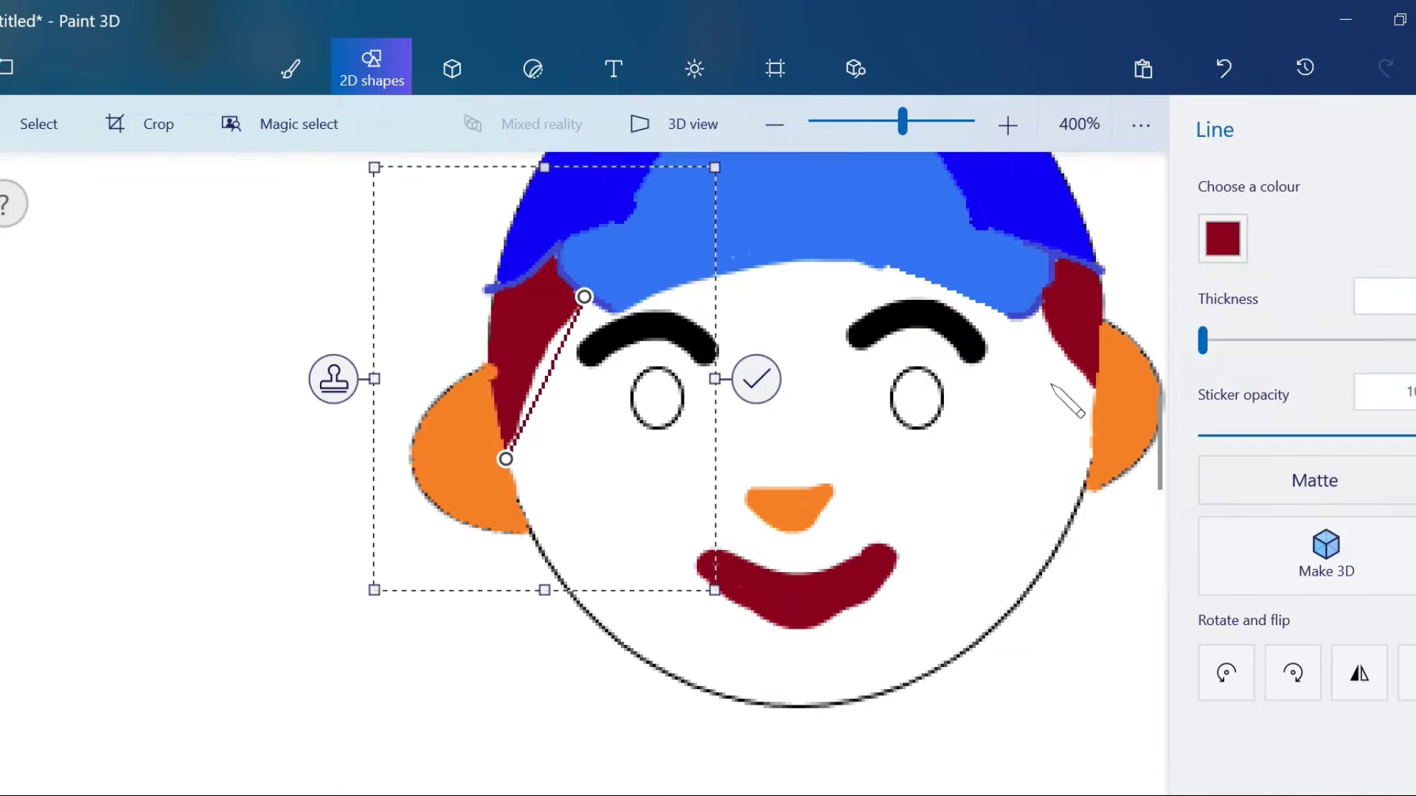
click(291, 69)
Step: Draw thin dark red curves along the right sideburn's inner edge and fill the space up to the hair dark red
click(372, 69)
click(1274, 219)
drag(907, 357, 1090, 395)
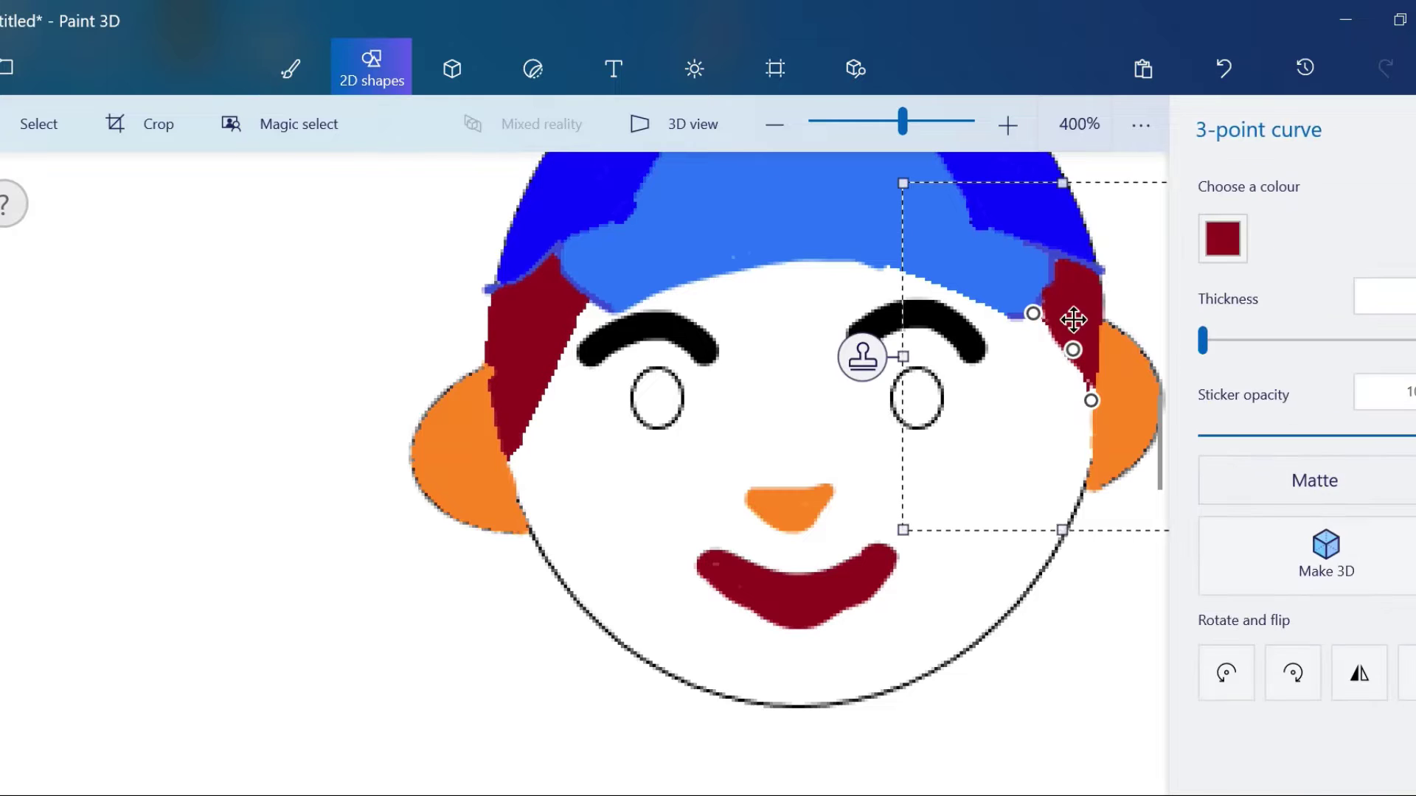
scroll(1005, 654, down, 2)
scroll(982, 459, up, 4)
click(291, 69)
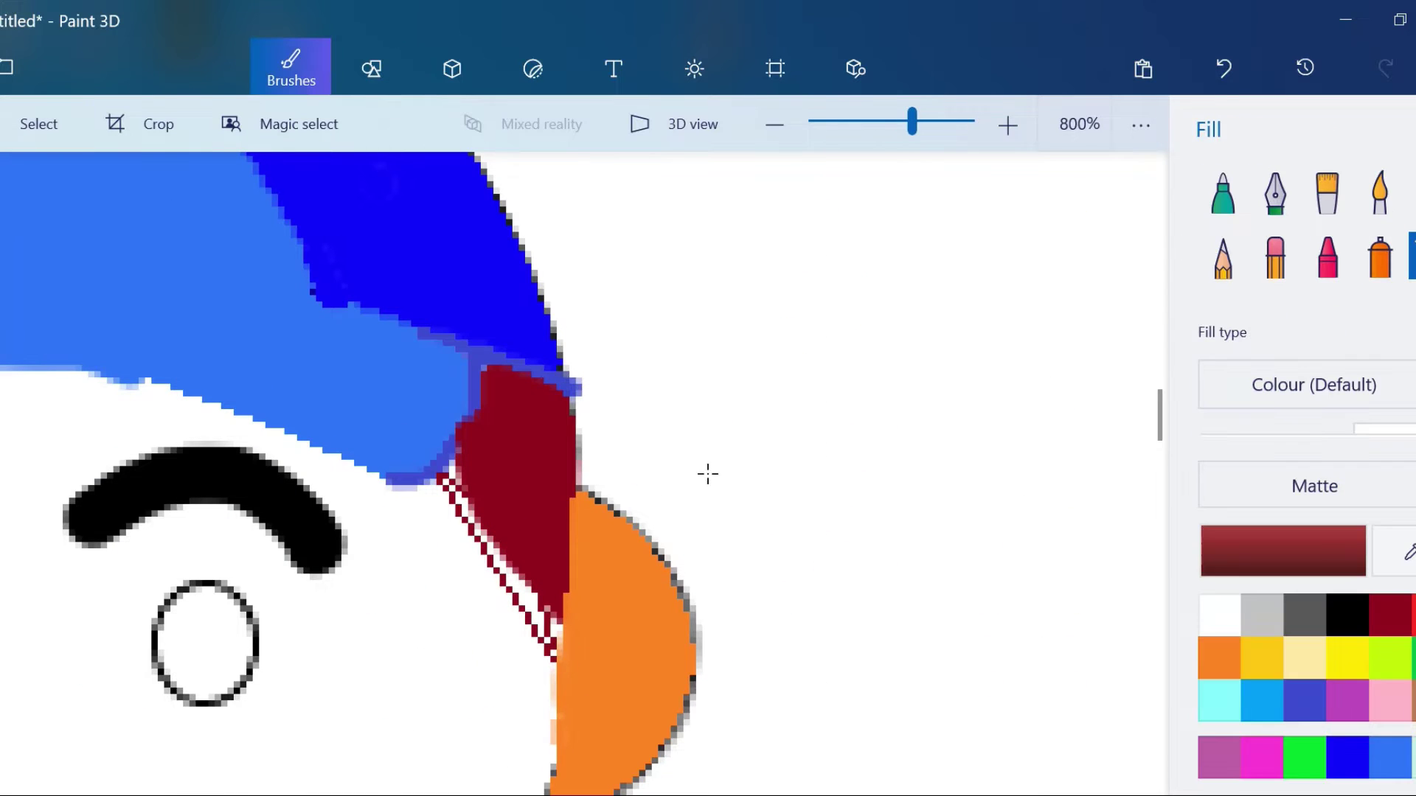
click(504, 570)
Step: Touch up the mouth's lower edge with the eraser, undoing a misplaced stroke
scroll(503, 570, down, 4)
scroll(332, 597, down, 1)
scroll(376, 616, up, 1)
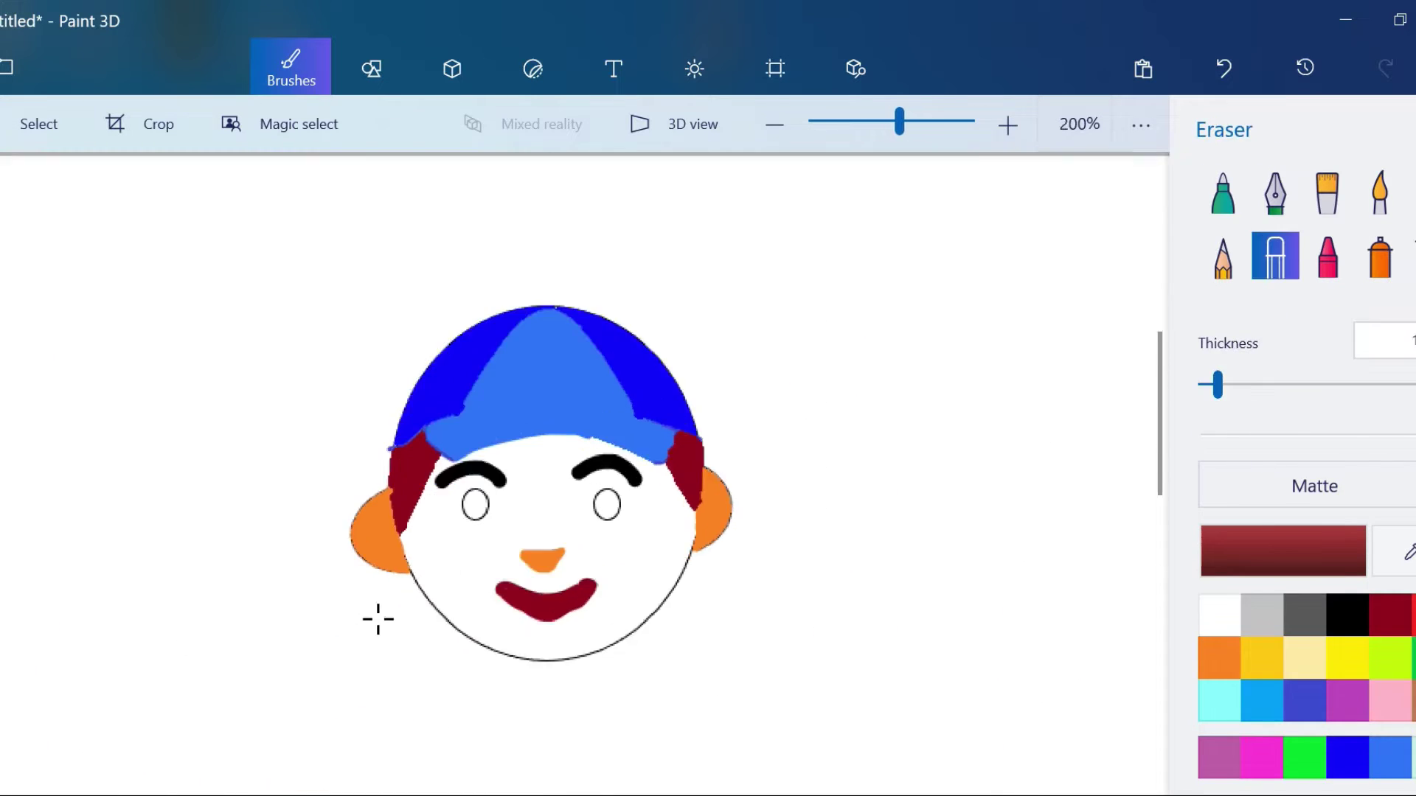
scroll(376, 616, up, 4)
key(ctrl+z)
scroll(981, 543, down, 4)
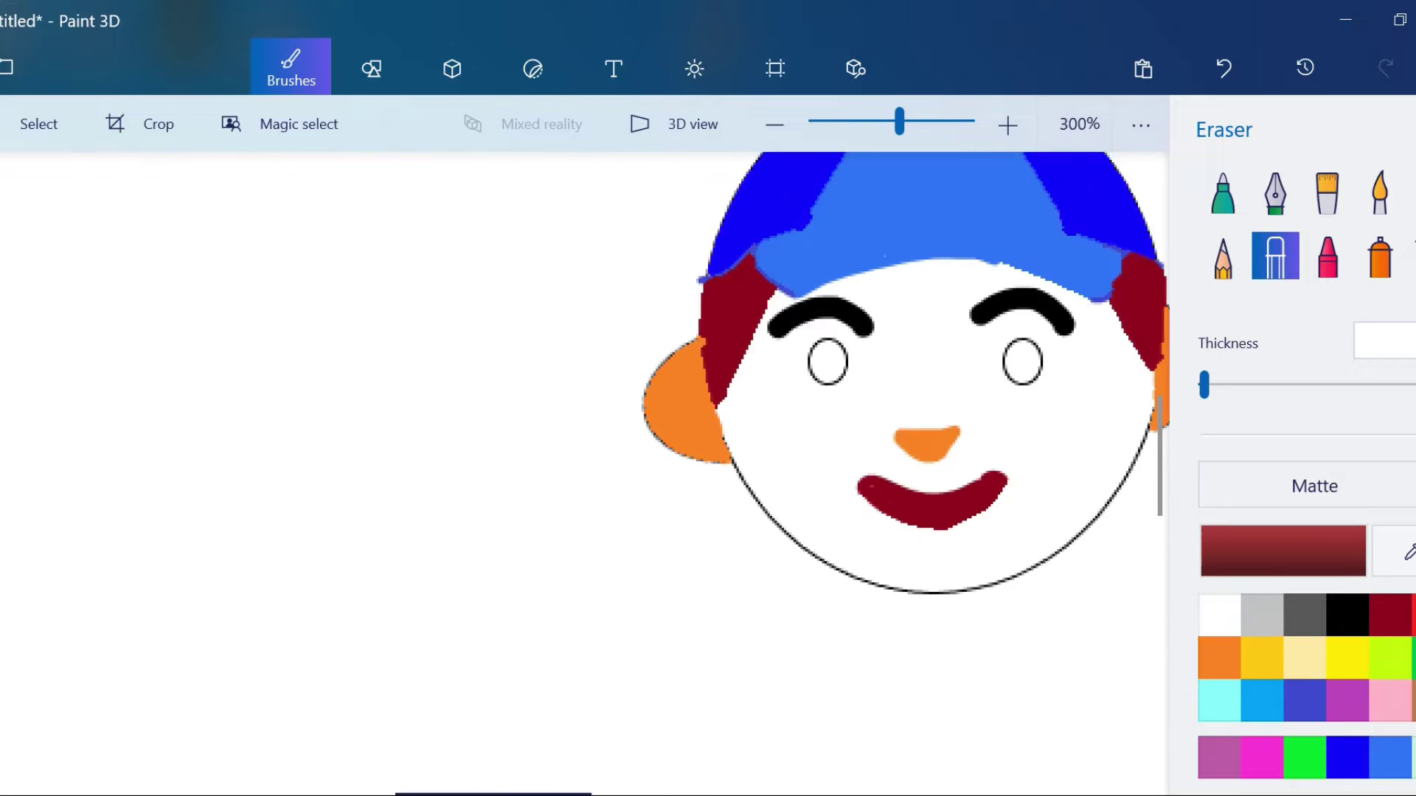
Step: Draw a wide capsule with a thin blue outline and no fill beside the head as the base for the shoulders
click(372, 69)
click(1273, 321)
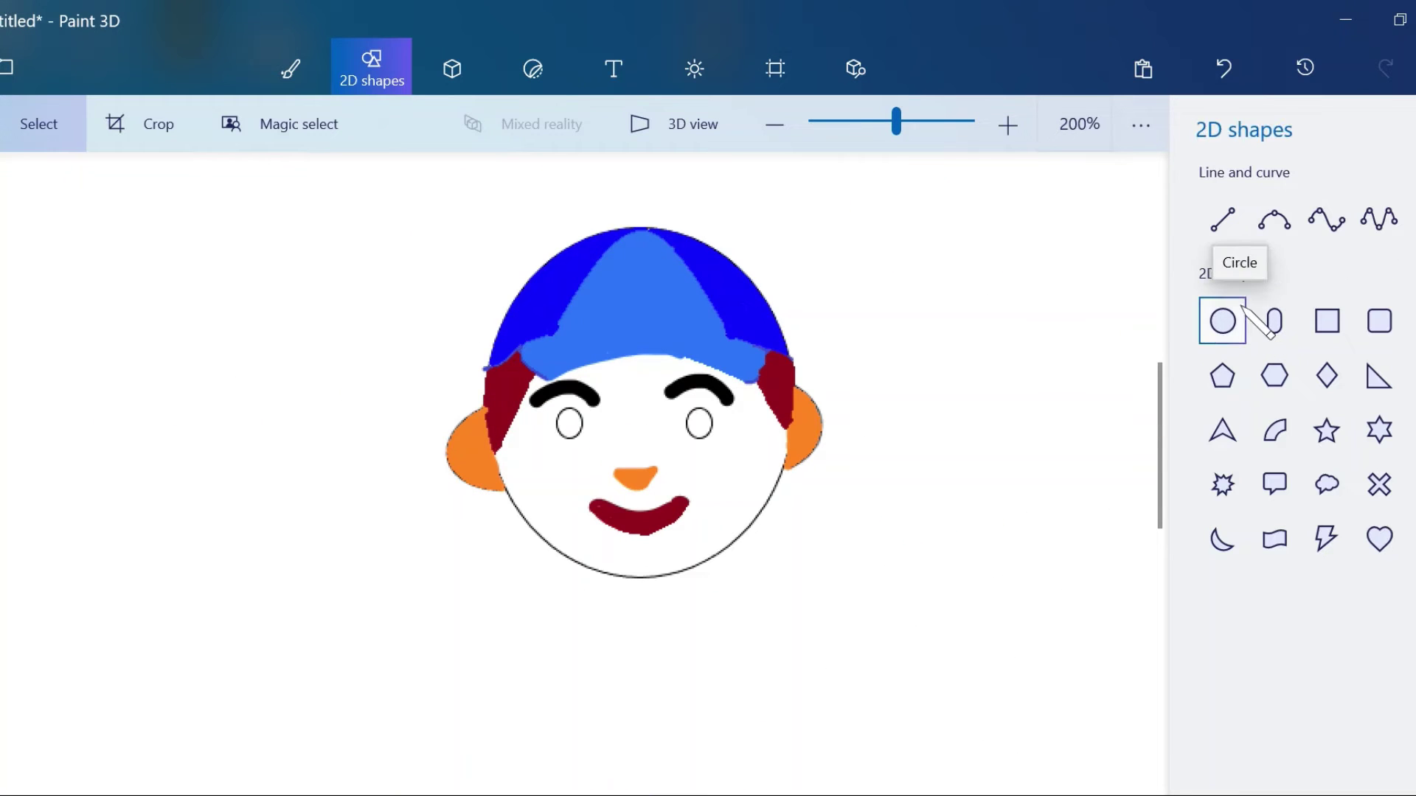
drag(63, 330, 373, 611)
drag(379, 472, 575, 469)
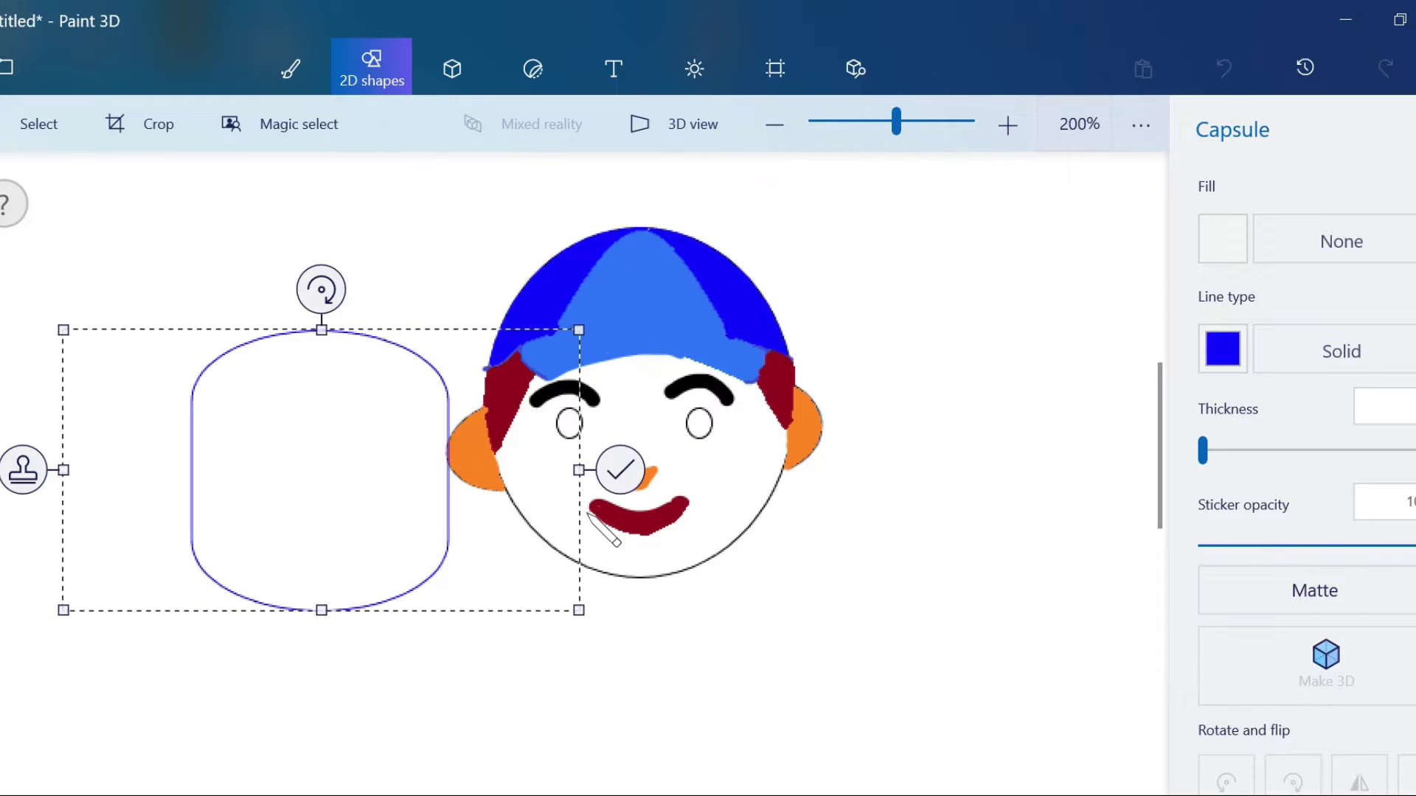
key(ctrl+z)
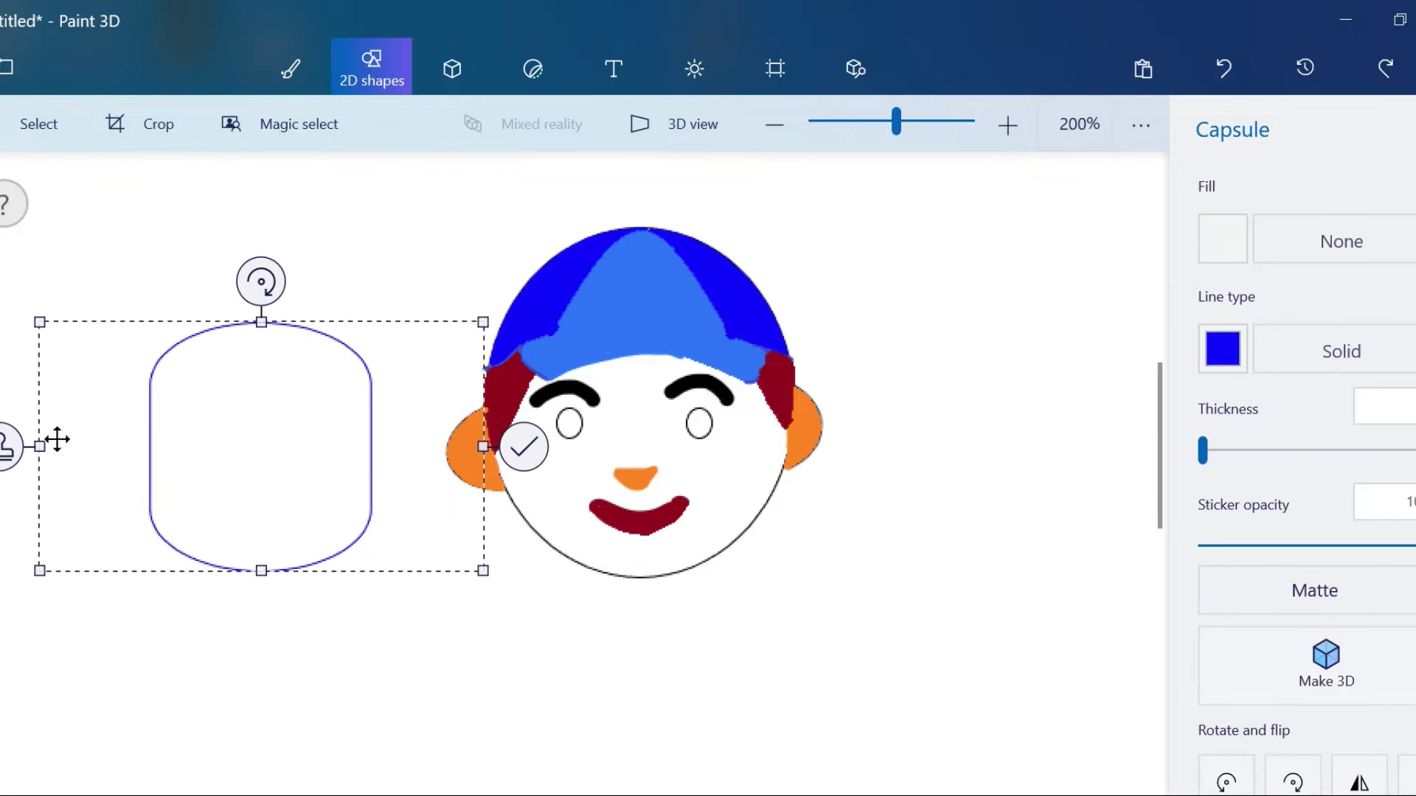
click(39, 124)
drag(78, 268, 380, 436)
drag(306, 320, 638, 590)
key(ctrl+z)
key(ctrl+z)
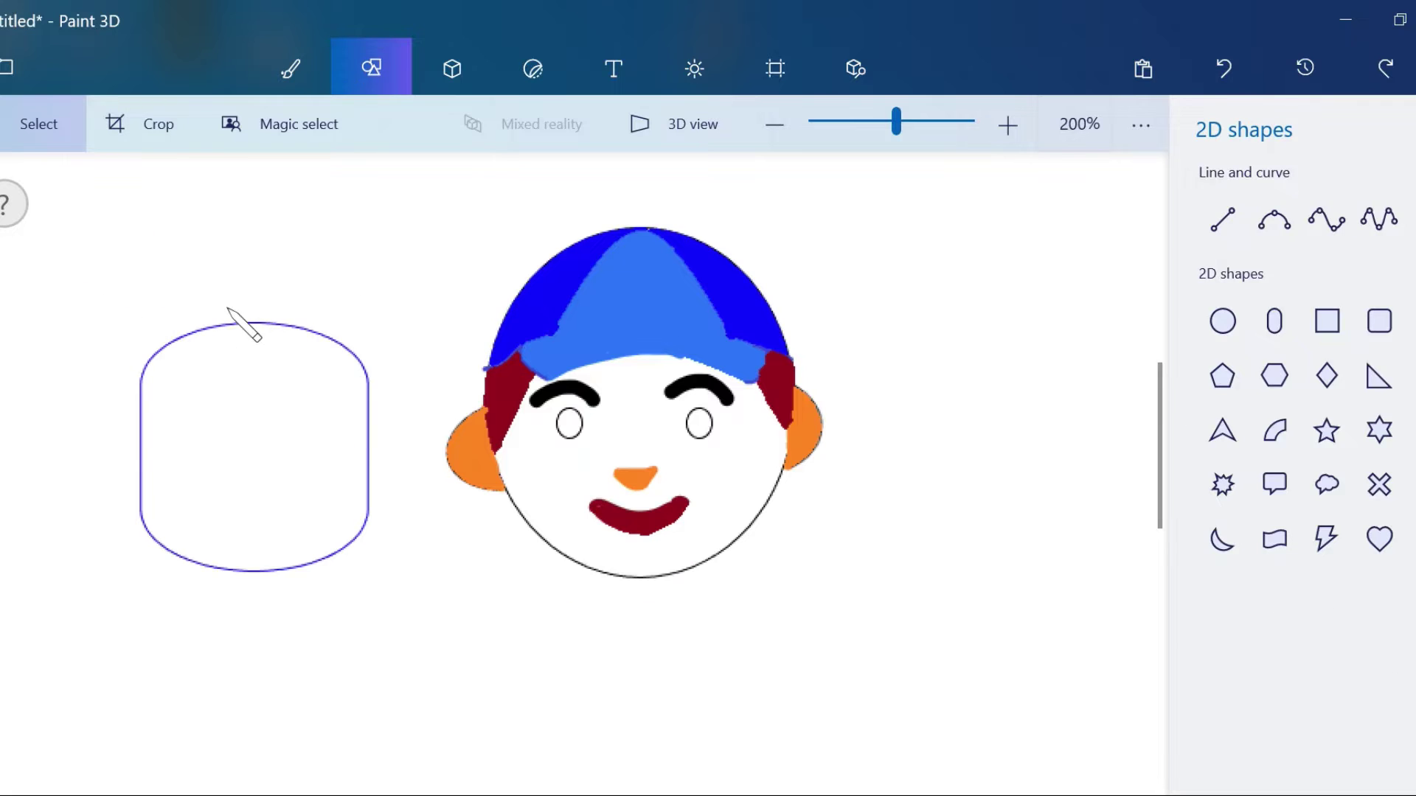
Step: Select the upper part of the blue capsule, move it beneath the chin and widen it as the shoulders
drag(85, 370, 91, 426)
drag(222, 365, 601, 627)
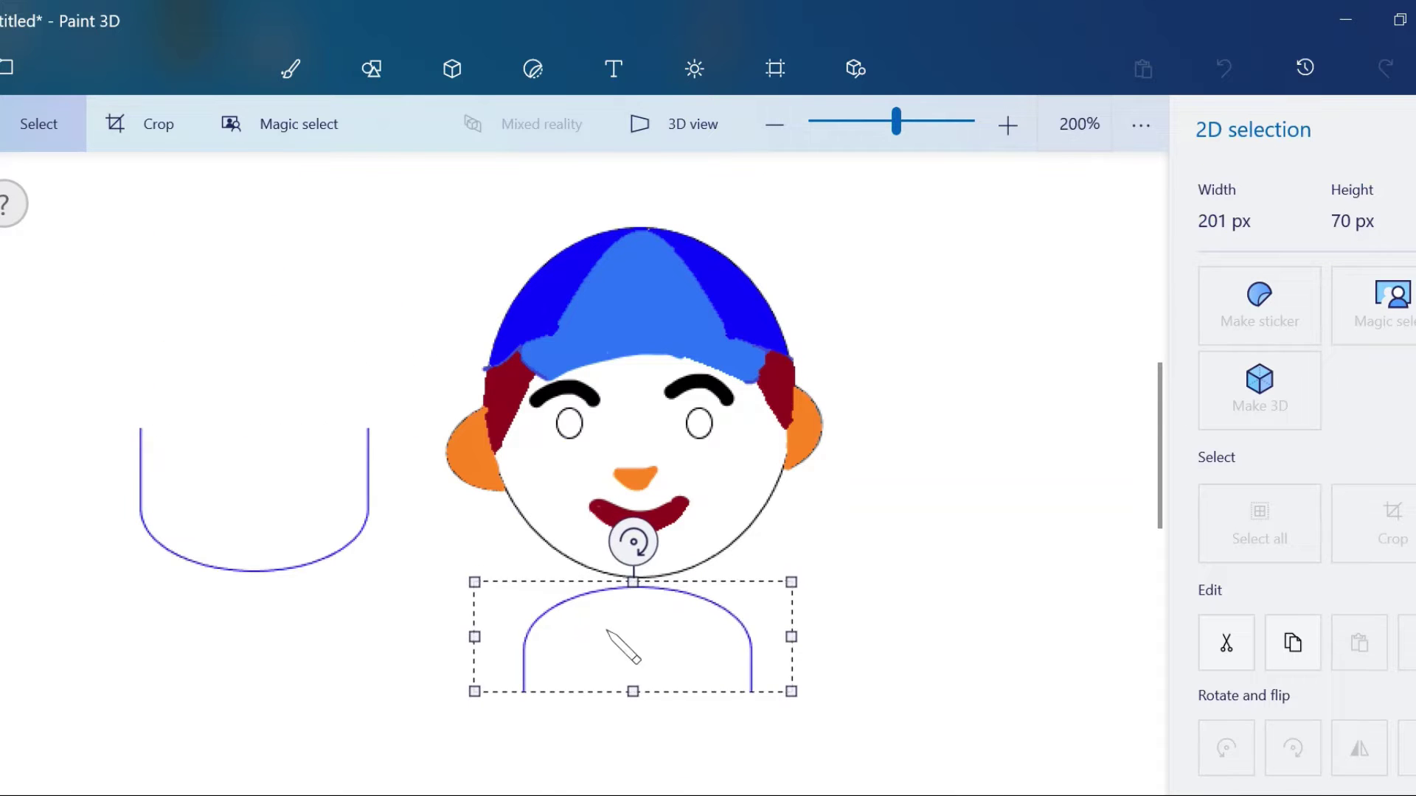
drag(790, 632, 828, 632)
mouse_move(433, 635)
mouse_down()
mouse_move(414, 635)
mouse_move(433, 635)
mouse_up()
Step: Draw two short blue lines joining the chin to the shoulder curve as the sides of the neck
click(371, 69)
scroll(685, 518, up, 3)
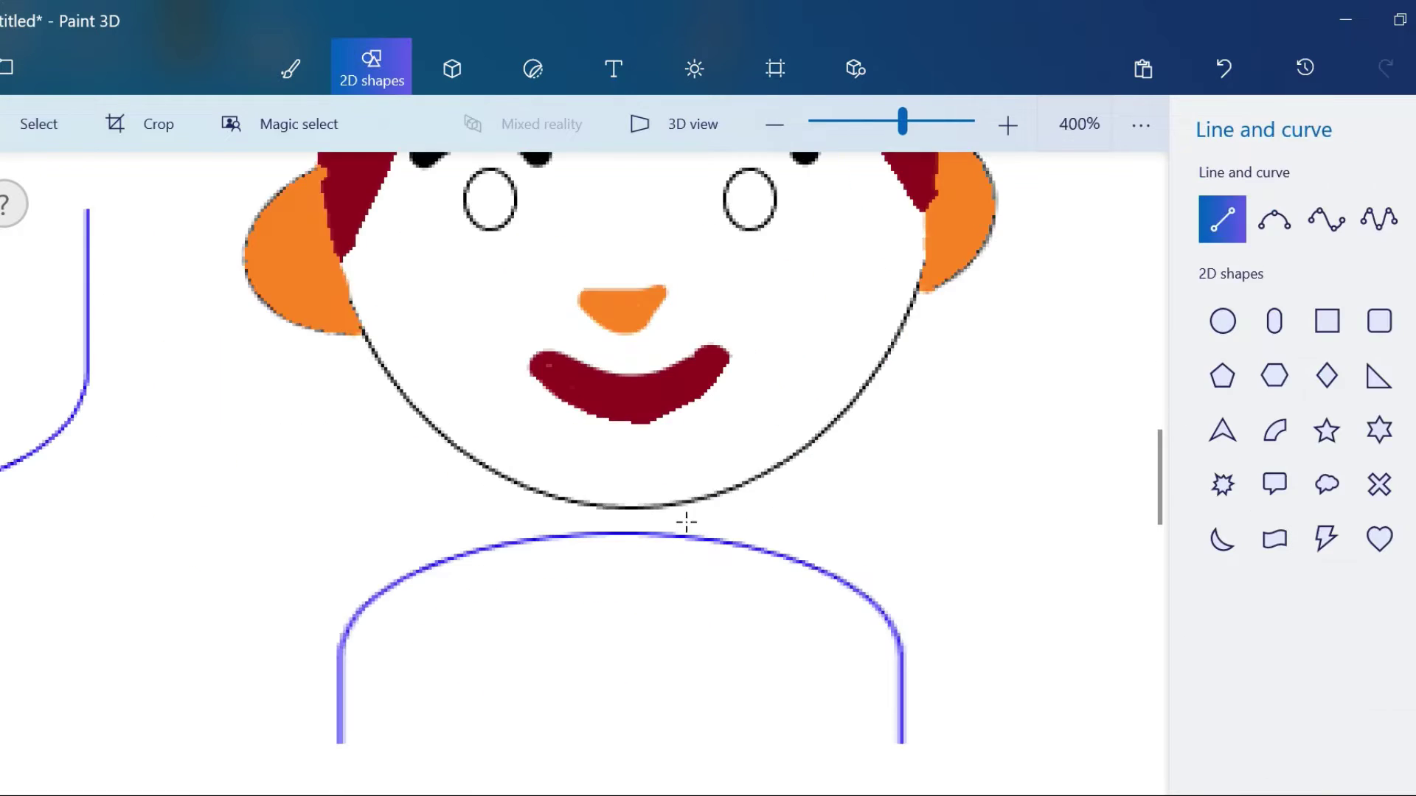
drag(719, 493, 731, 545)
drag(522, 492, 539, 547)
key(b)
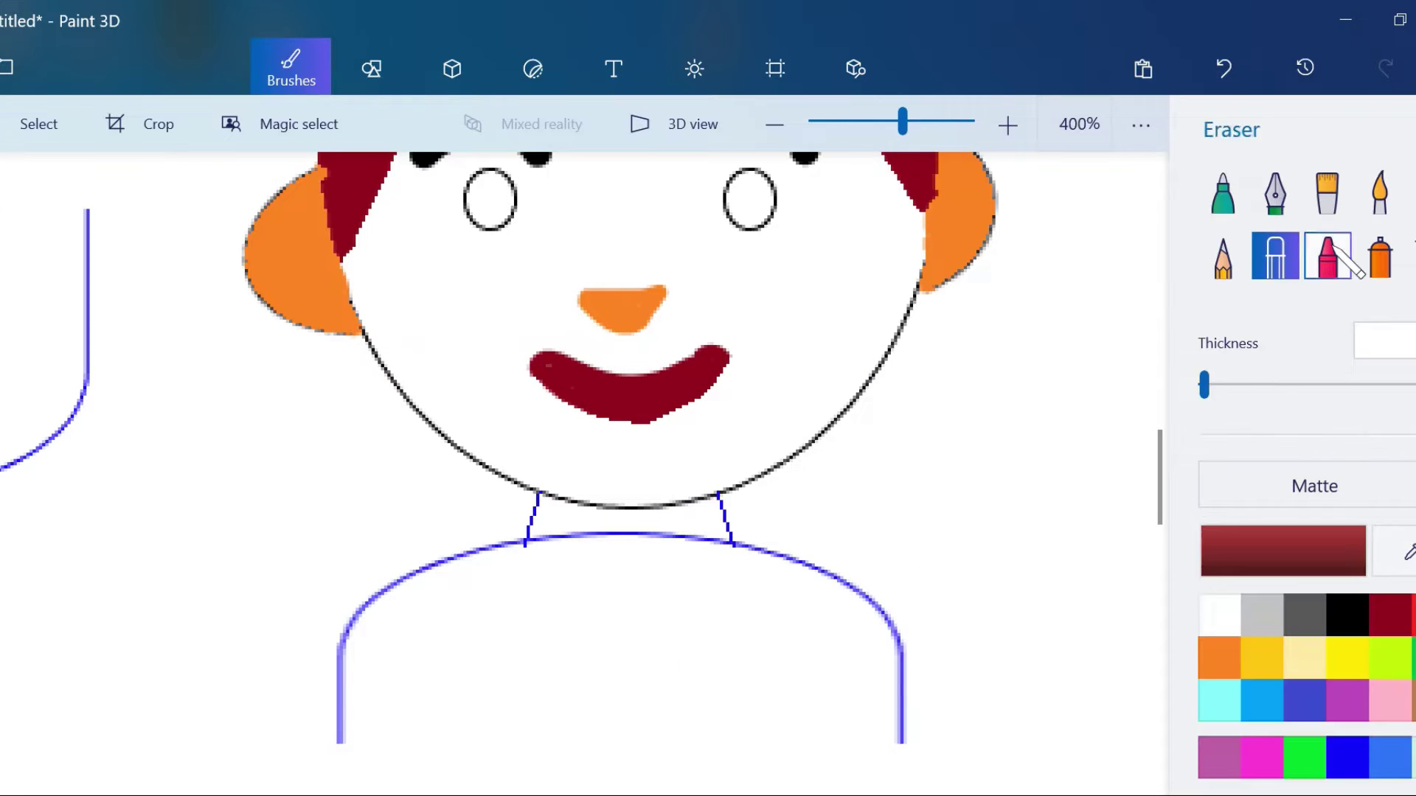
Step: Fill the neck between the blue lines with orange
key(f)
key(ctrl+w)
mouse_move(528, 544)
mouse_down()
mouse_move(715, 761)
mouse_move(727, 752)
mouse_up()
key(b)
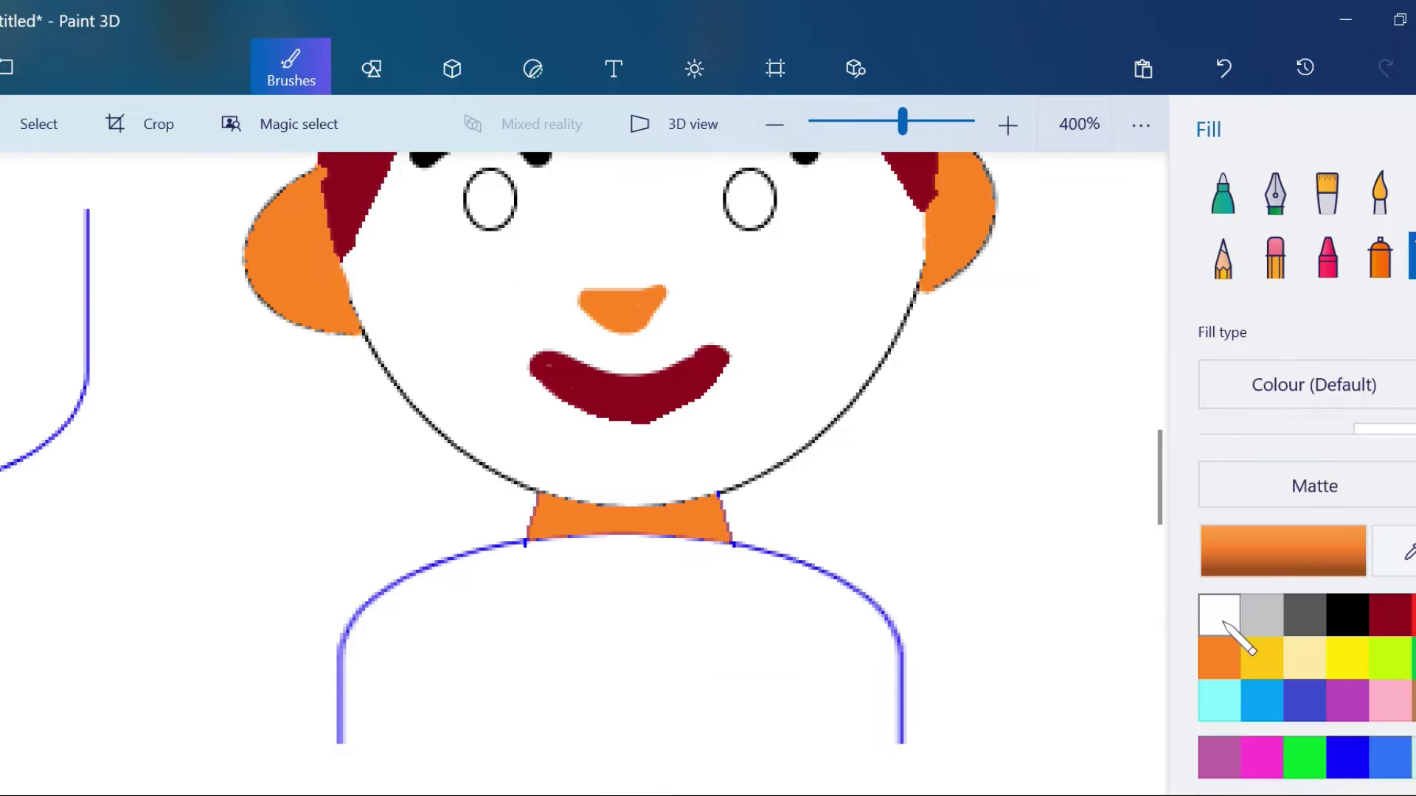
Step: Undo the orange neck fill and both blue neck lines
click(1226, 71)
click(372, 74)
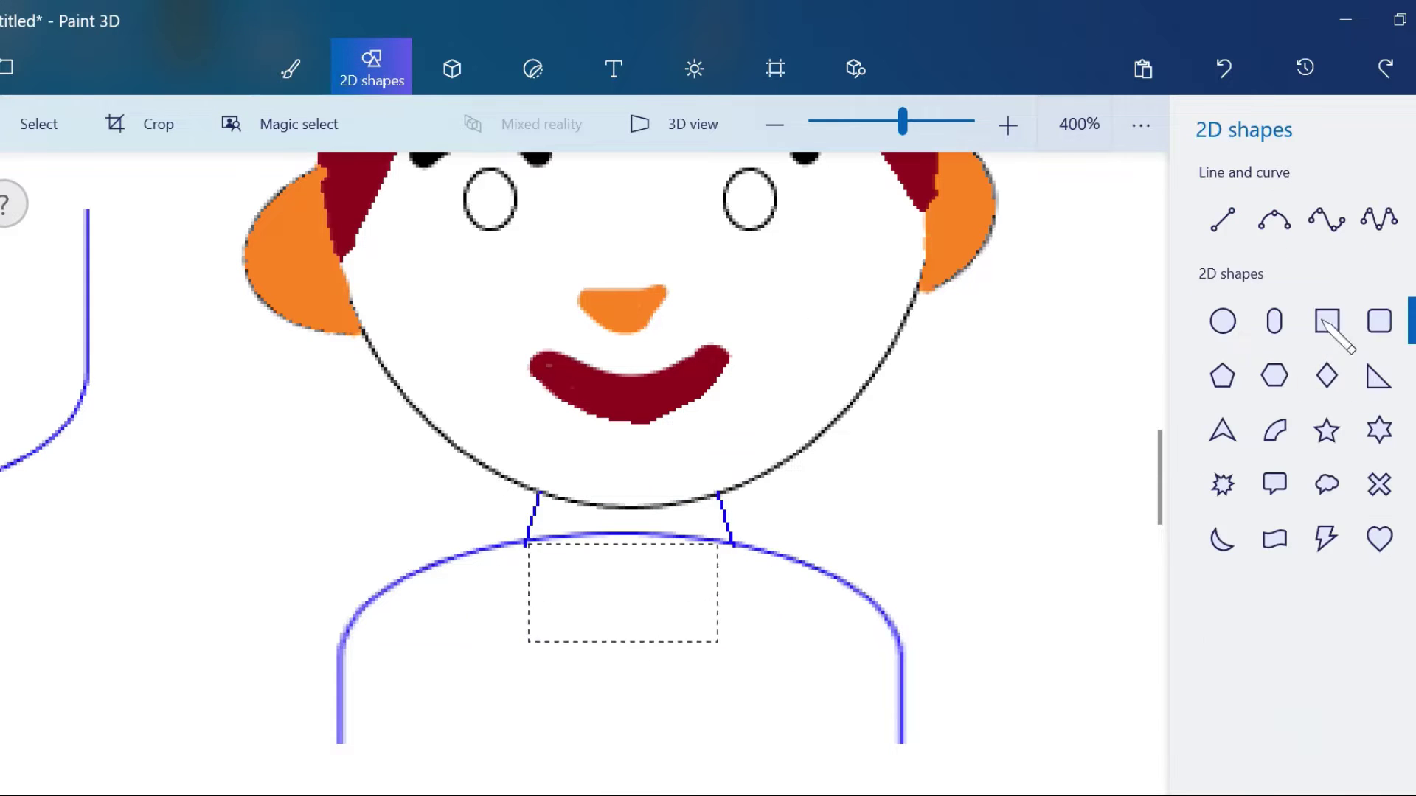
key(ctrl+y)
key(ctrl+z)
key(ctrl+z)
key(b)
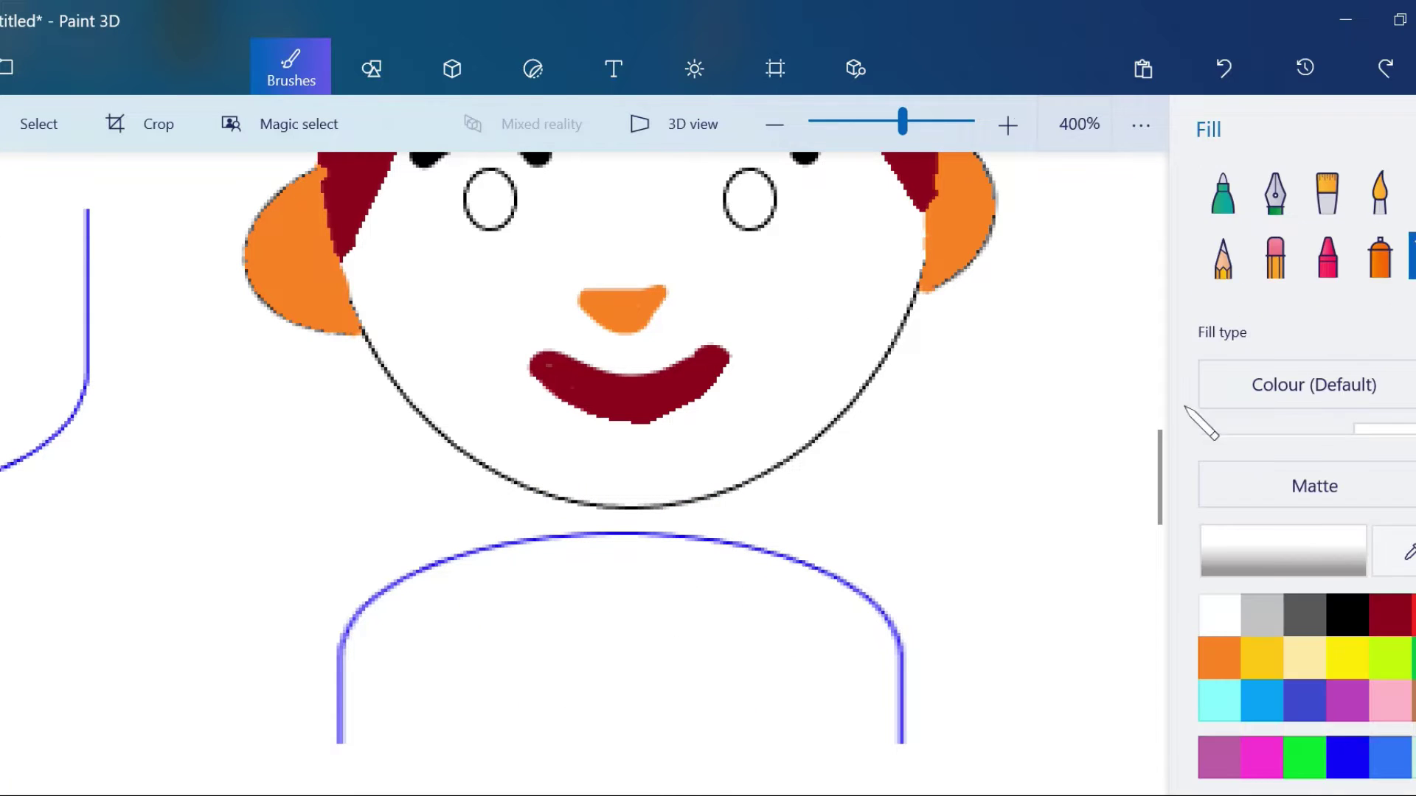
Step: Draw short orange lines between the chin and the shoulder curve as the sides of the neck
click(373, 74)
key(ctrl+y)
key(ctrl+y)
key(ctrl+y)
key(ctrl+y)
key(ctrl+y)
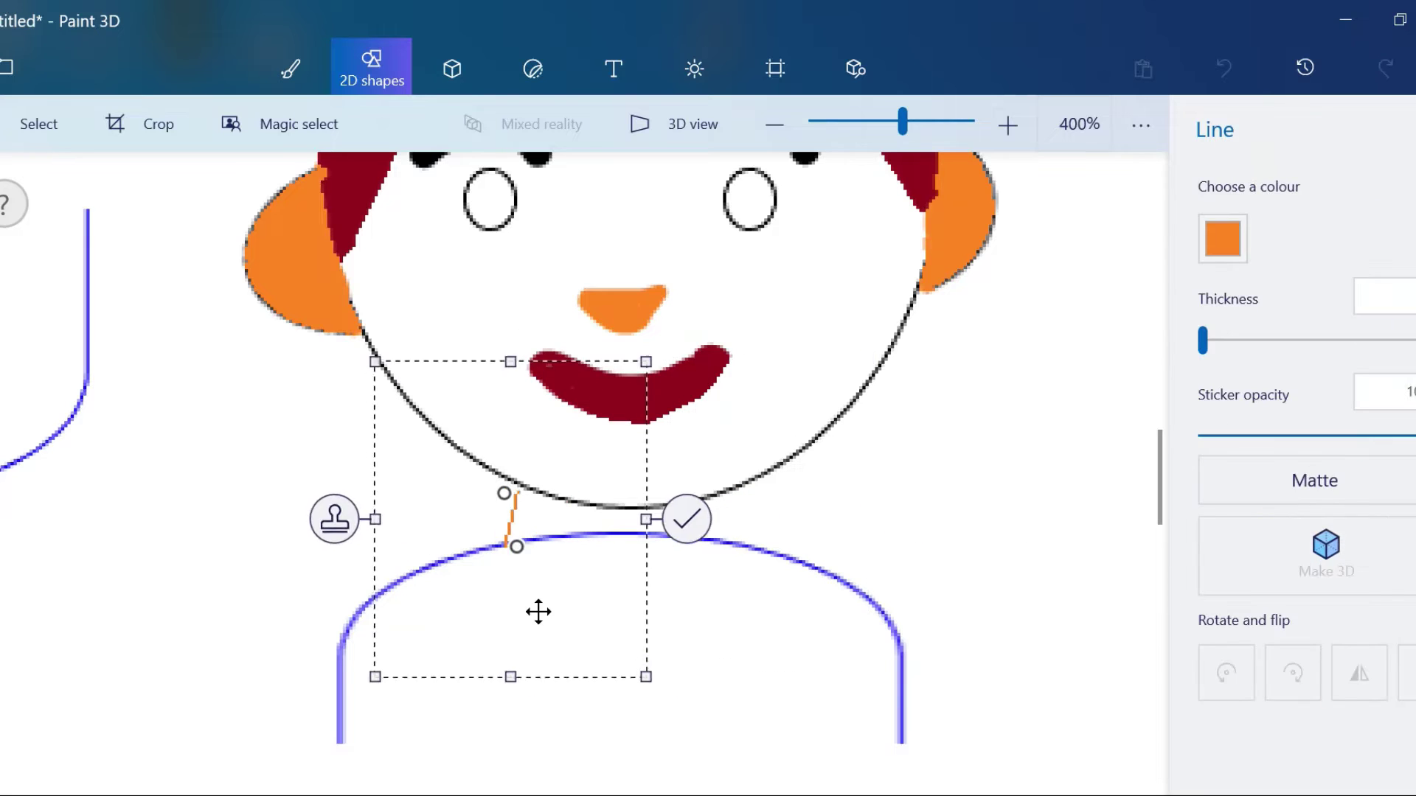
Step: Try to fill the neck with orange and undo the fill
key(ctrl+y)
key(ctrl+y)
key(ctrl+y)
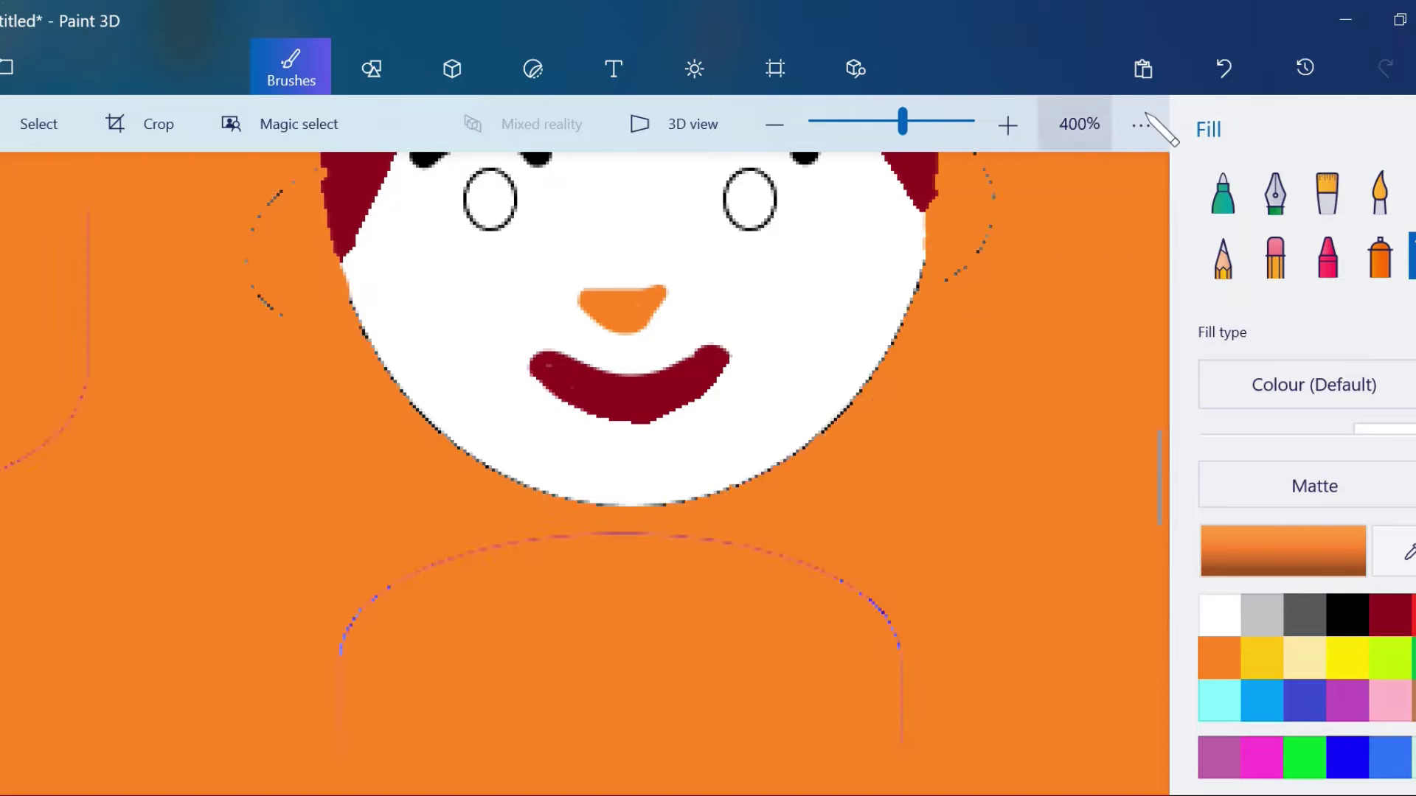
key(ctrl+z)
Step: Seal the neck outline and colour the neck orange, the face golden yellow and the eyes black
scroll(497, 541, up, 2)
key(ctrl+y)
scroll(853, 486, down, 5)
key(ctrl+y)
key(ctrl+y)
key(ctrl+y)
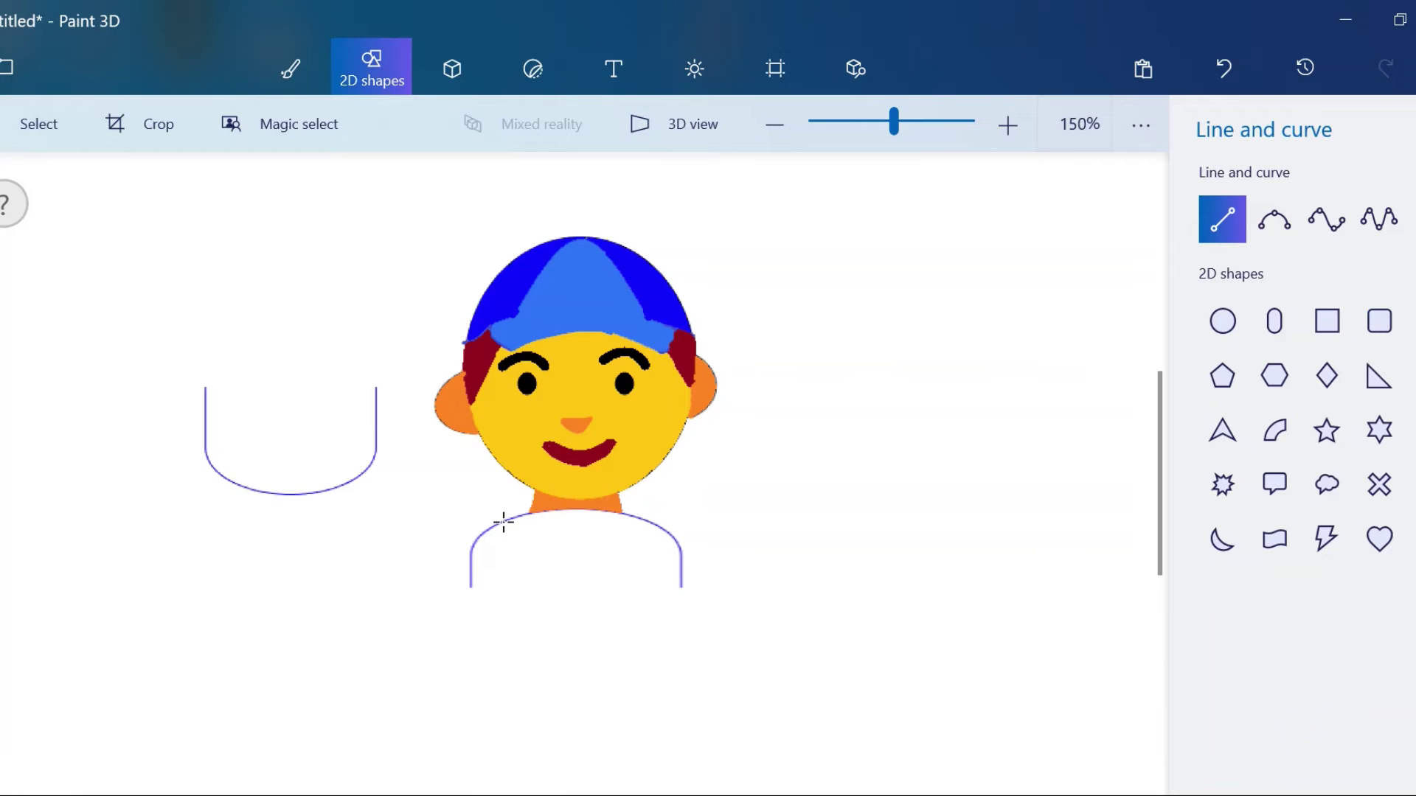
Step: Draw a second thin blue capsule outline on the empty canvas to the right of the head and widen it
drag(1080, 474, 1080, 474)
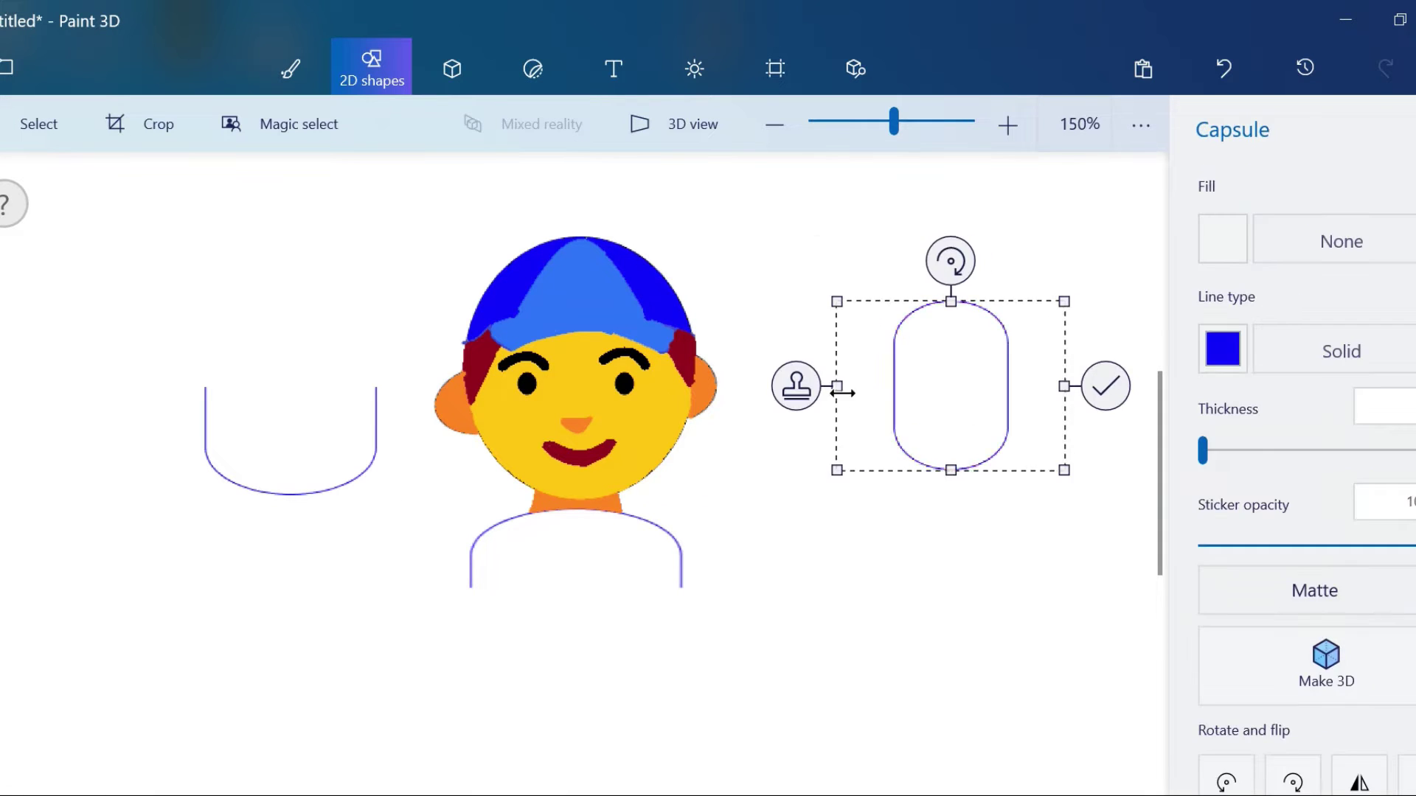
click(800, 266)
drag(1078, 408, 1078, 408)
Step: Try to place the middle section of the second capsule under the neck as wider shoulders, and undo it
drag(1014, 380, 670, 581)
drag(389, 559, 317, 560)
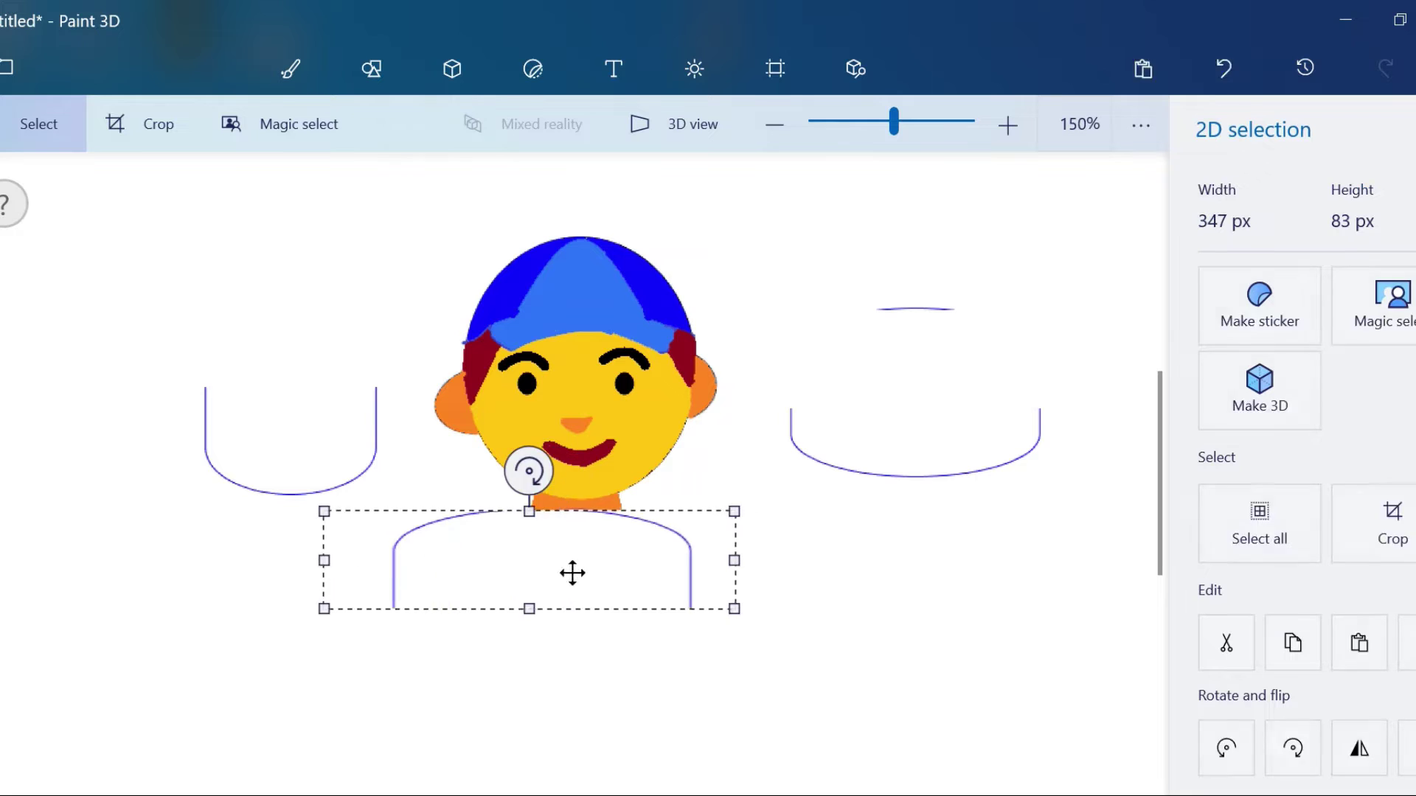
drag(733, 560, 827, 560)
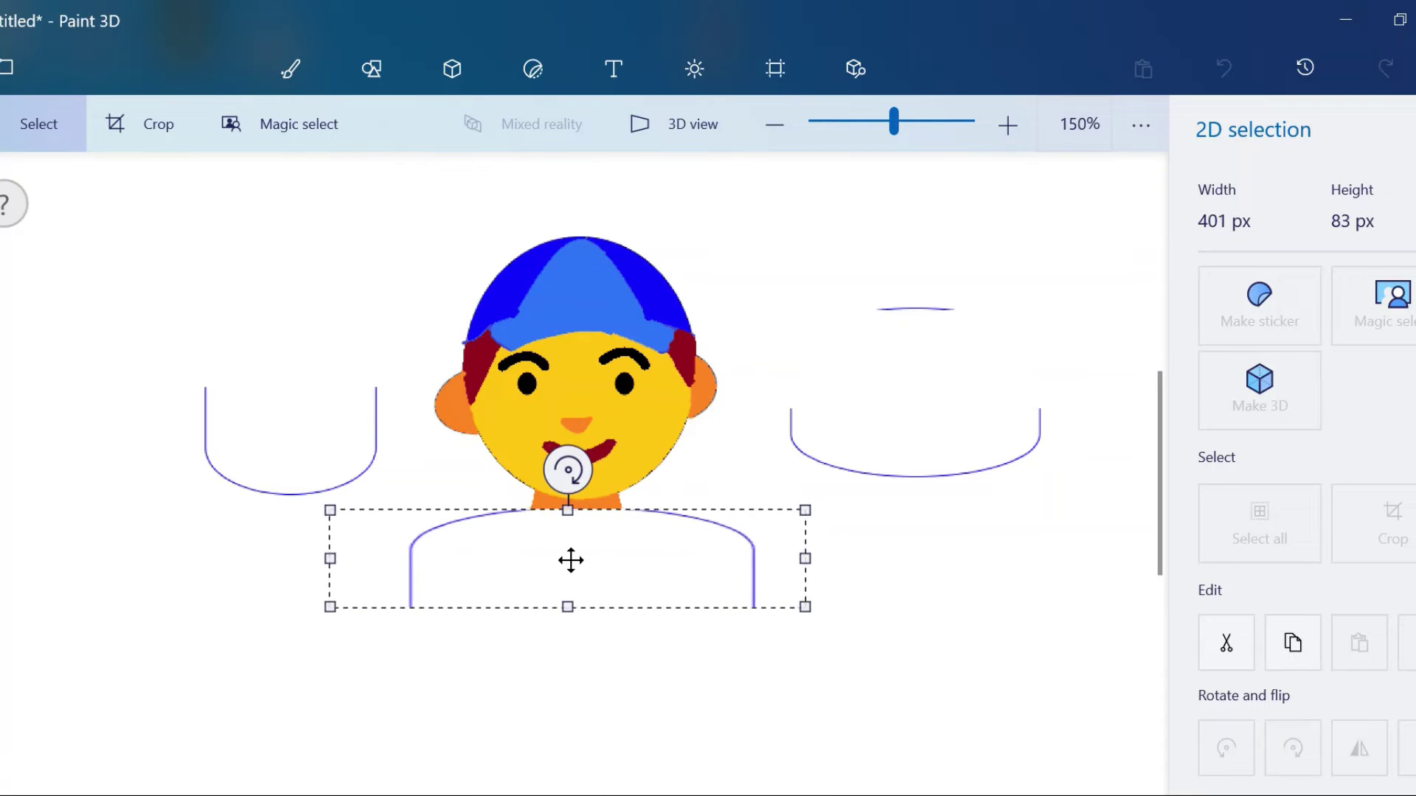
click(1223, 69)
key(ctrl+z)
key(ctrl+z)
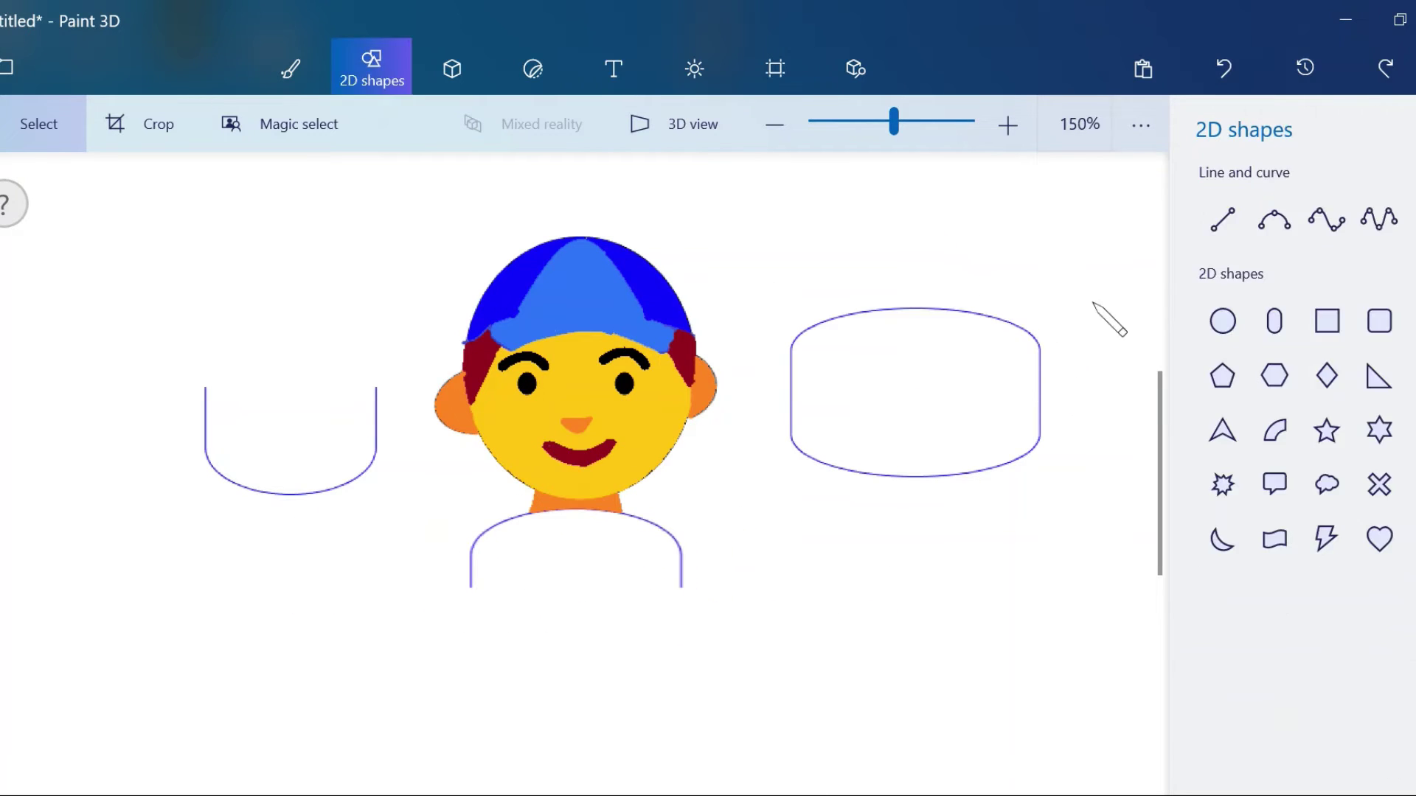
Step: Move the upper part of the second capsule over the old shoulders beneath the neck, then heighten, widen and centre it
drag(885, 357, 1113, 309)
drag(998, 332, 632, 626)
drag(578, 584, 578, 641)
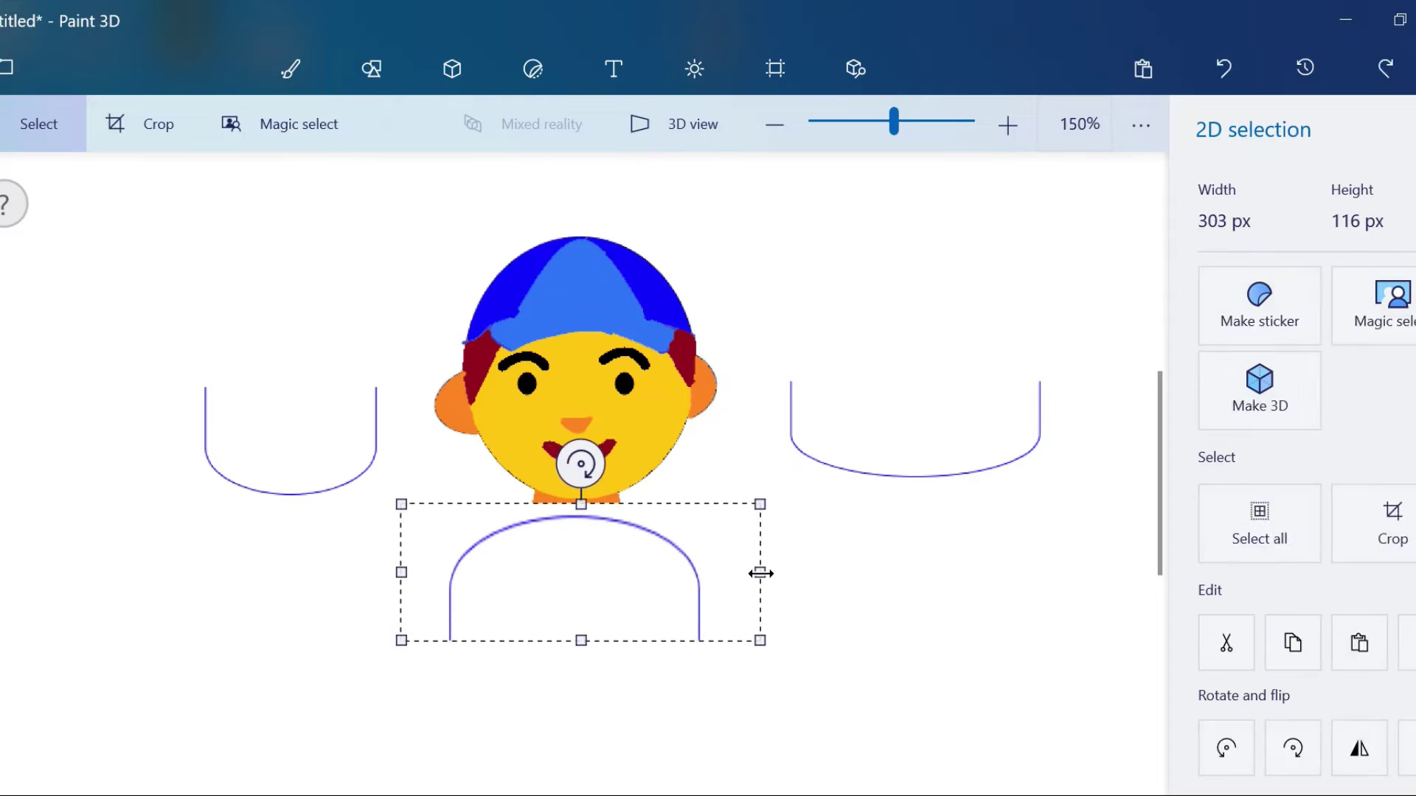
drag(759, 572, 807, 572)
drag(689, 556, 663, 556)
Step: Extend the sides of the neck down to the new shoulders with orange strokes and fill the gap orange
click(371, 69)
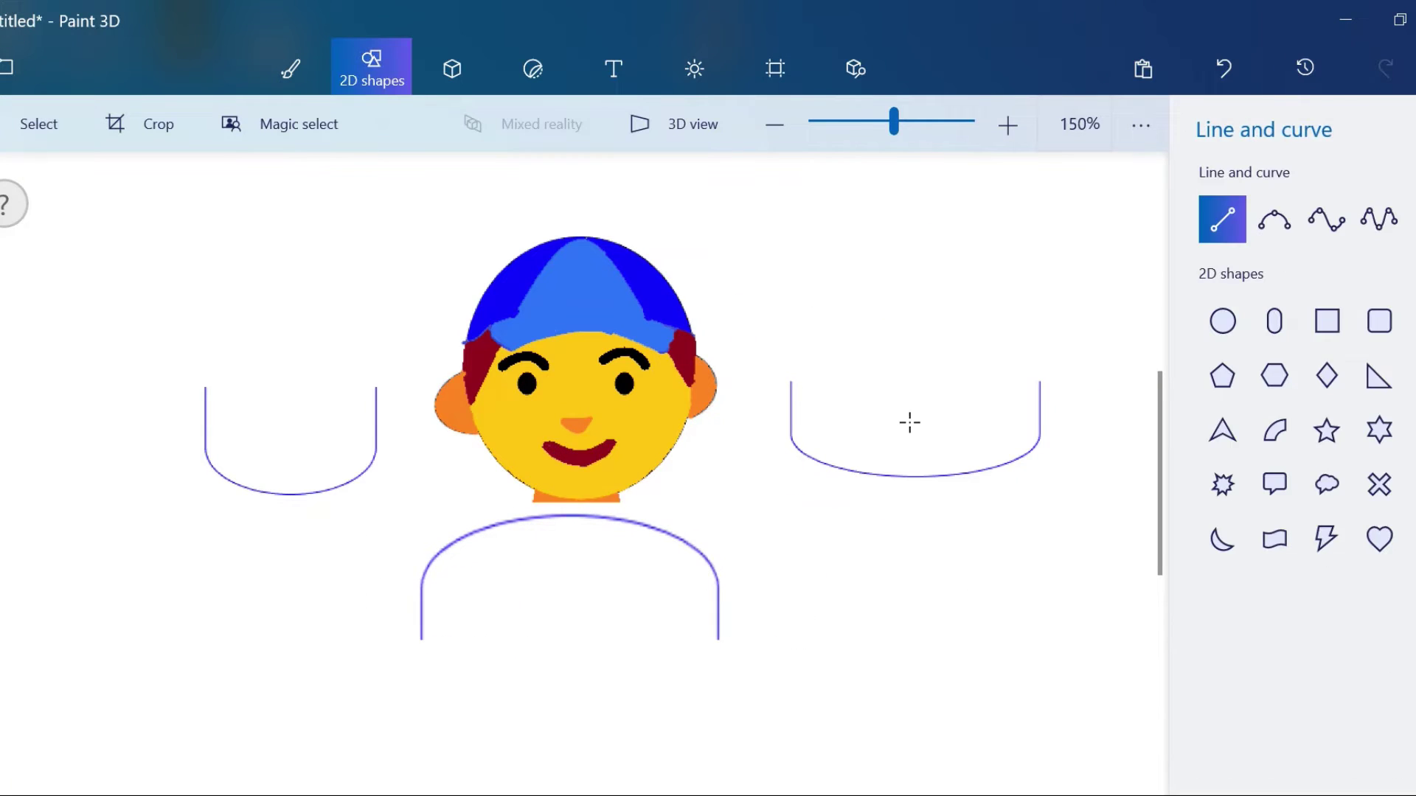
click(290, 68)
scroll(665, 361, up, 4)
drag(331, 342, 287, 465)
click(1412, 258)
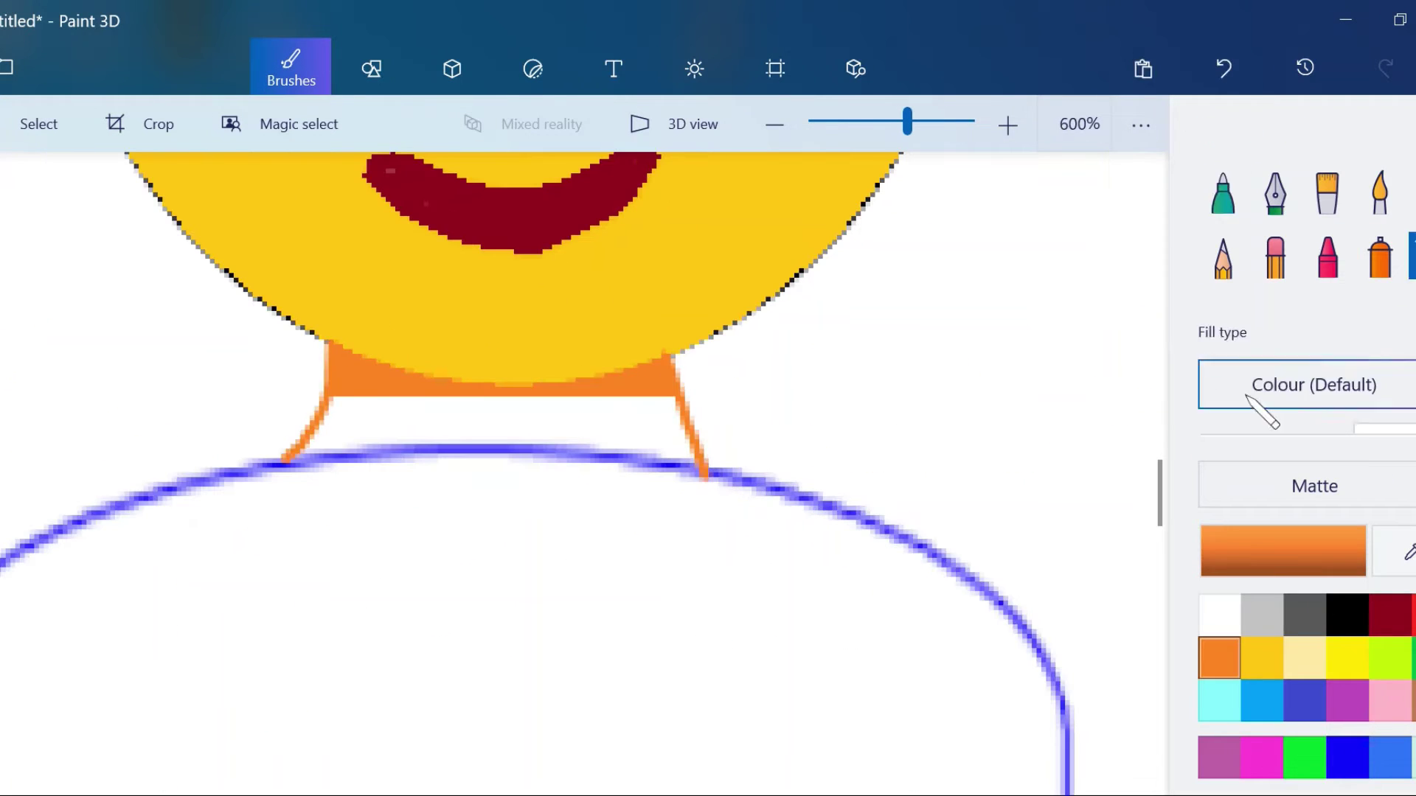
click(480, 424)
Step: Draw a narrow upside-down triangle with a thin blue outline below the neck as the collar opening
scroll(516, 332, down, 3)
click(371, 68)
drag(688, 608, 698, 436)
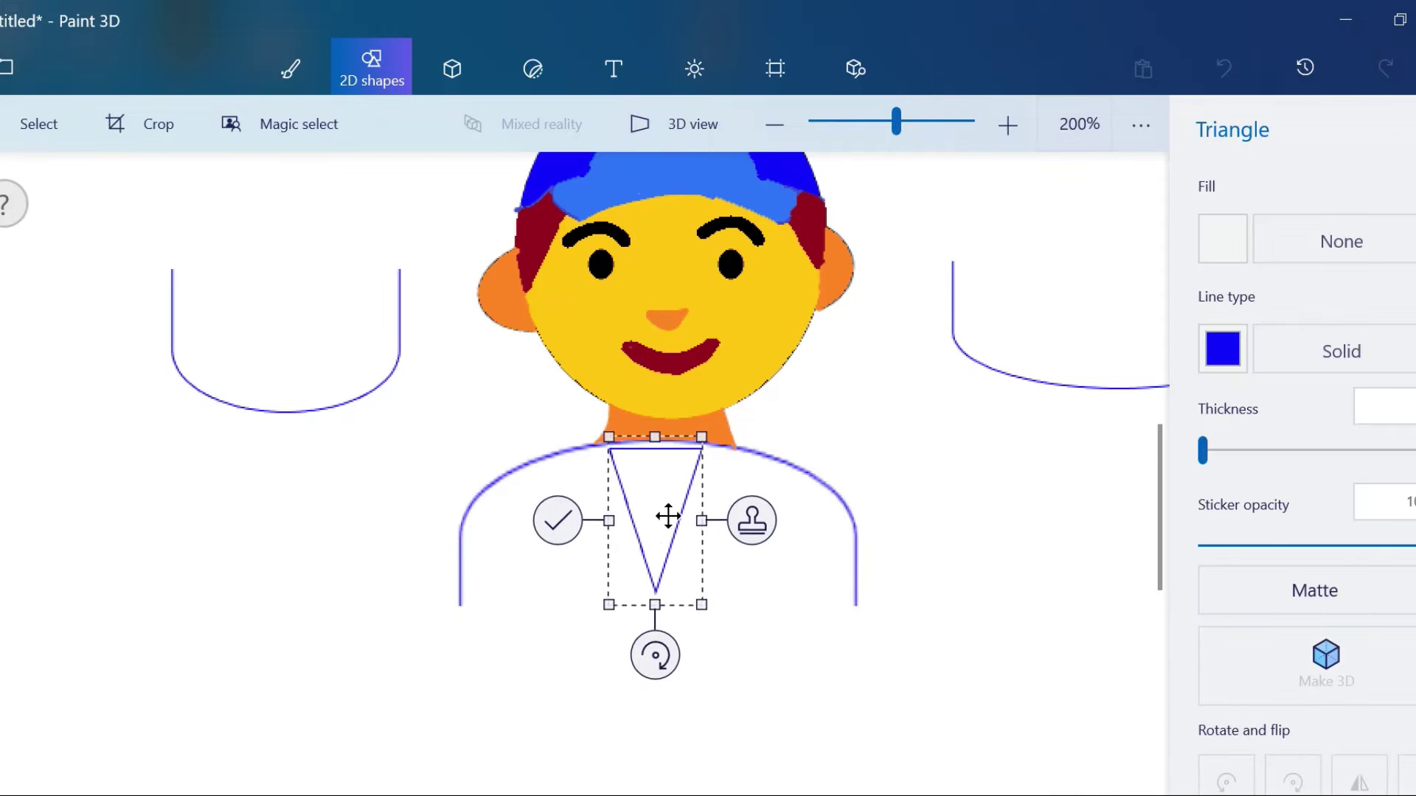
drag(666, 512, 663, 540)
click(873, 437)
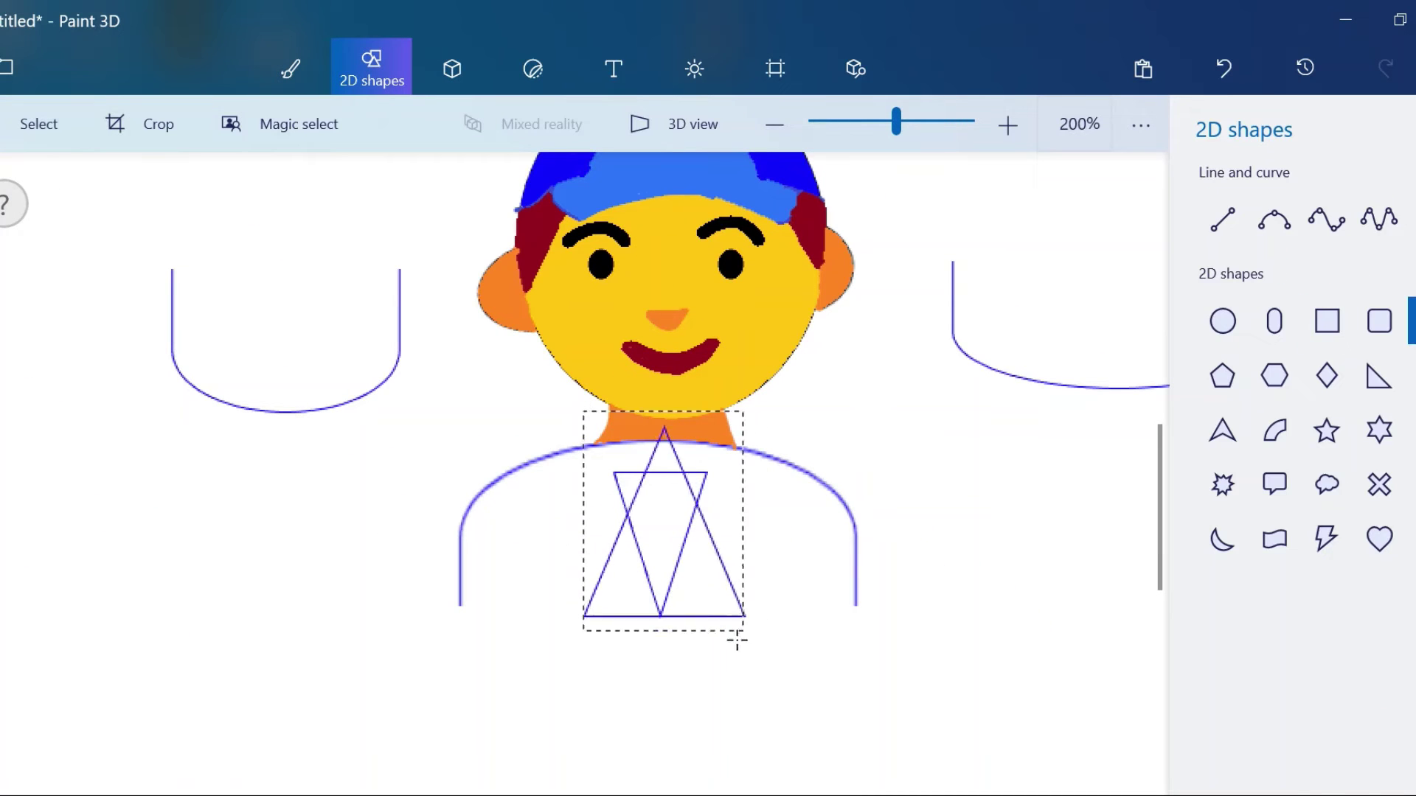
Step: Draw a larger blue triangle, flip it upside down and align it over the first one up to the neck
drag(736, 640, 720, 416)
drag(635, 496, 635, 502)
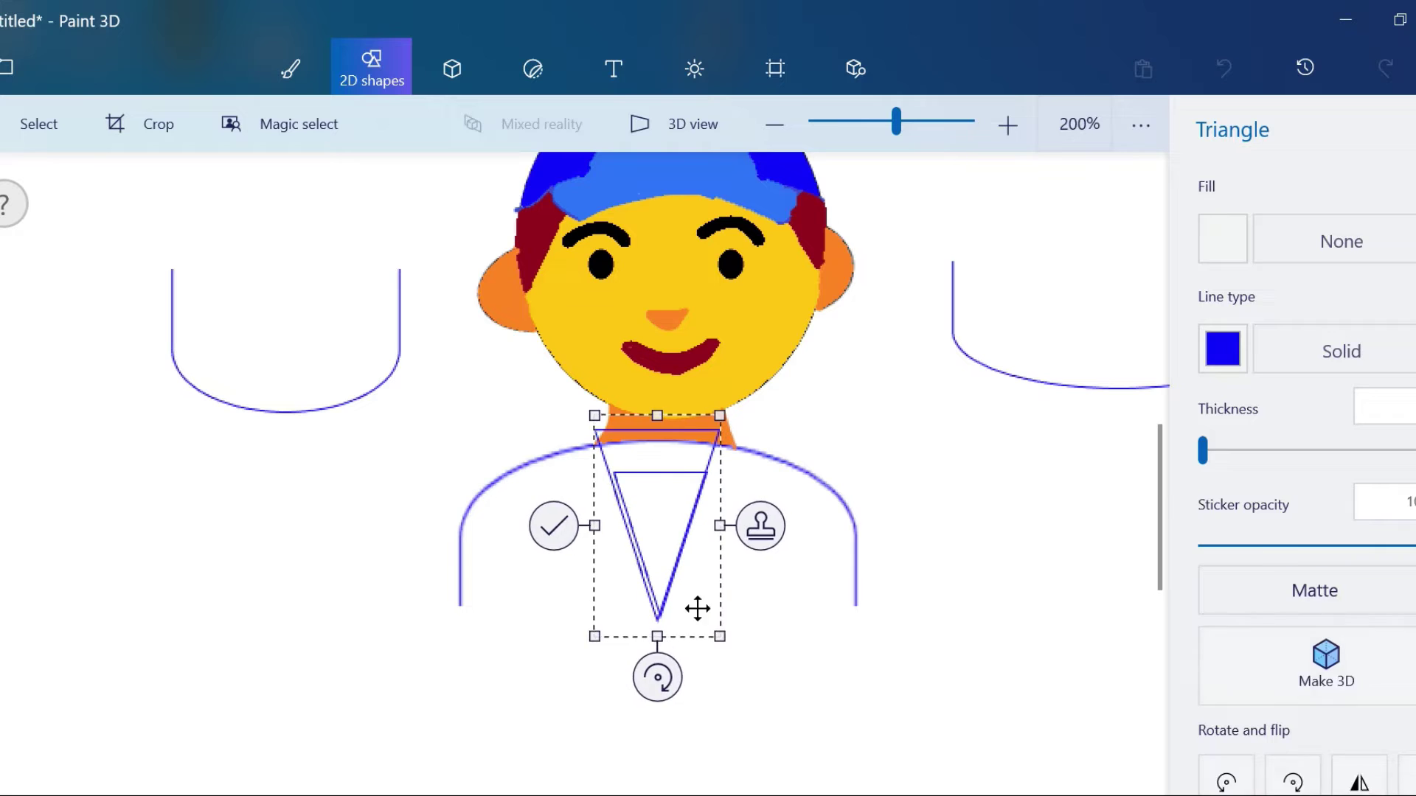
click(926, 347)
Step: Colour the upper part of the collar opening orange with fill and marker to merge it with the neck
key(b)
scroll(591, 480, up, 3)
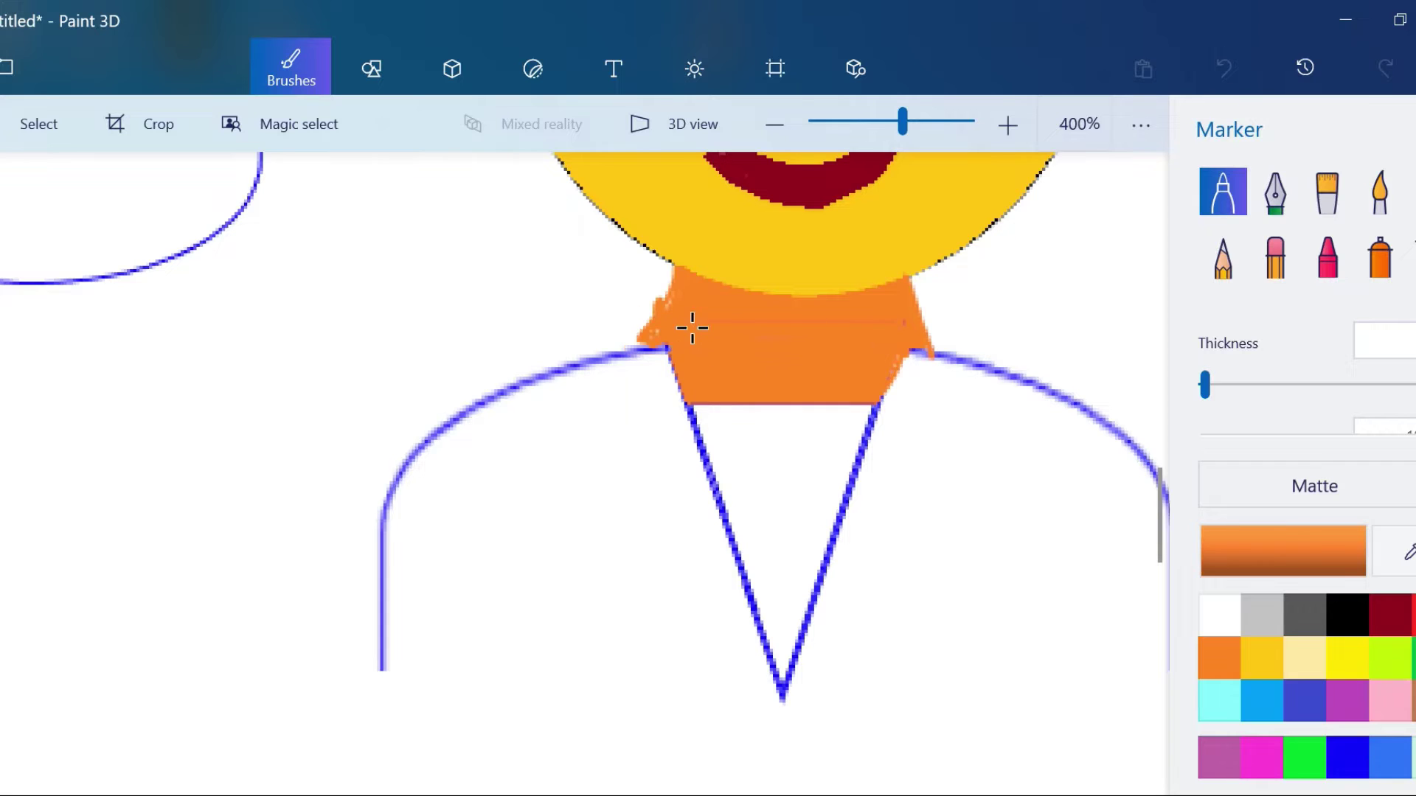
click(372, 68)
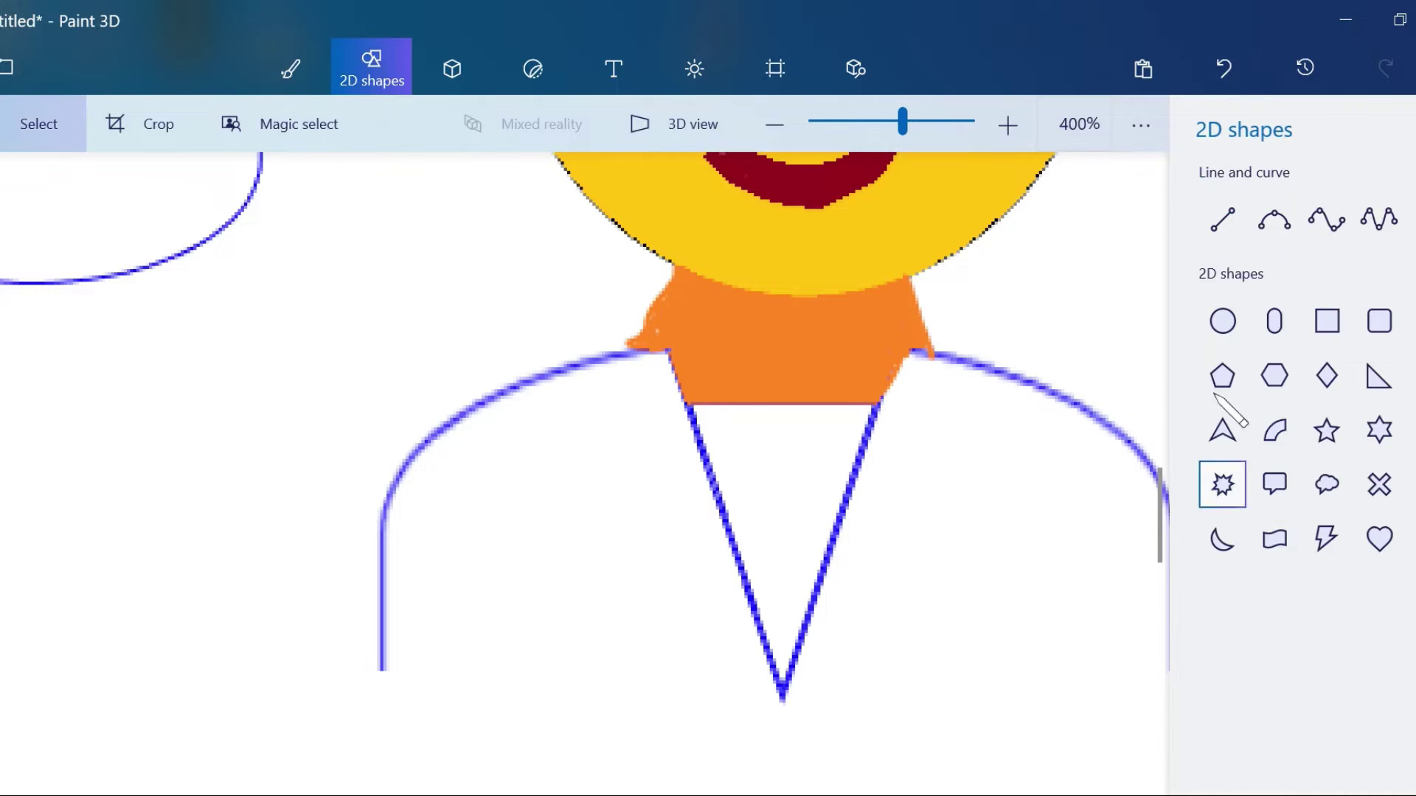
Step: Cover the line across the collar opening with white and undo the stray white fill on the V's sides
click(291, 69)
click(1219, 614)
click(1222, 192)
click(871, 443)
click(1223, 70)
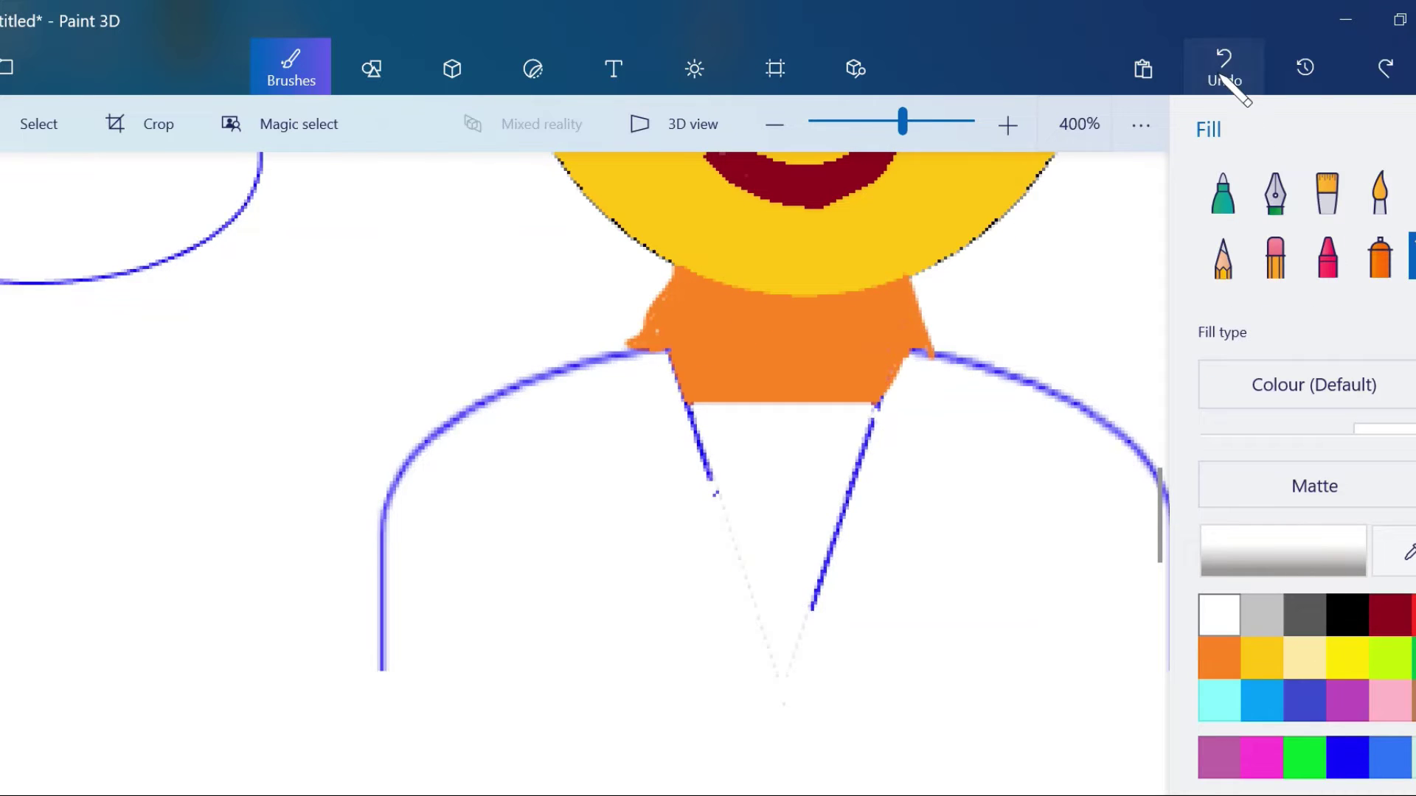
Step: Draw a slanted blue line down from one shoulder and place its mirrored copy on the other as the lapels' outer edges
click(371, 69)
drag(985, 365, 1035, 466)
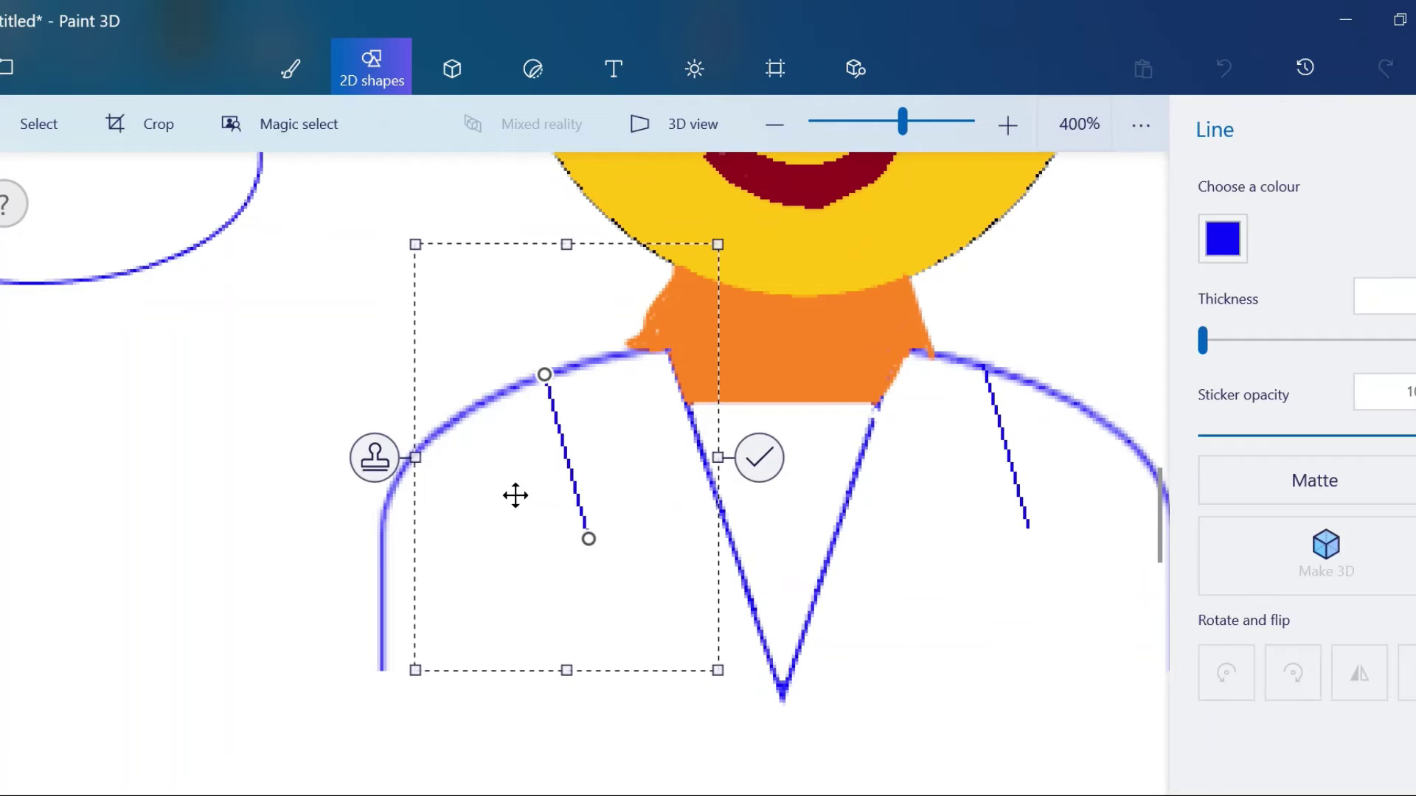
drag(512, 497, 821, 571)
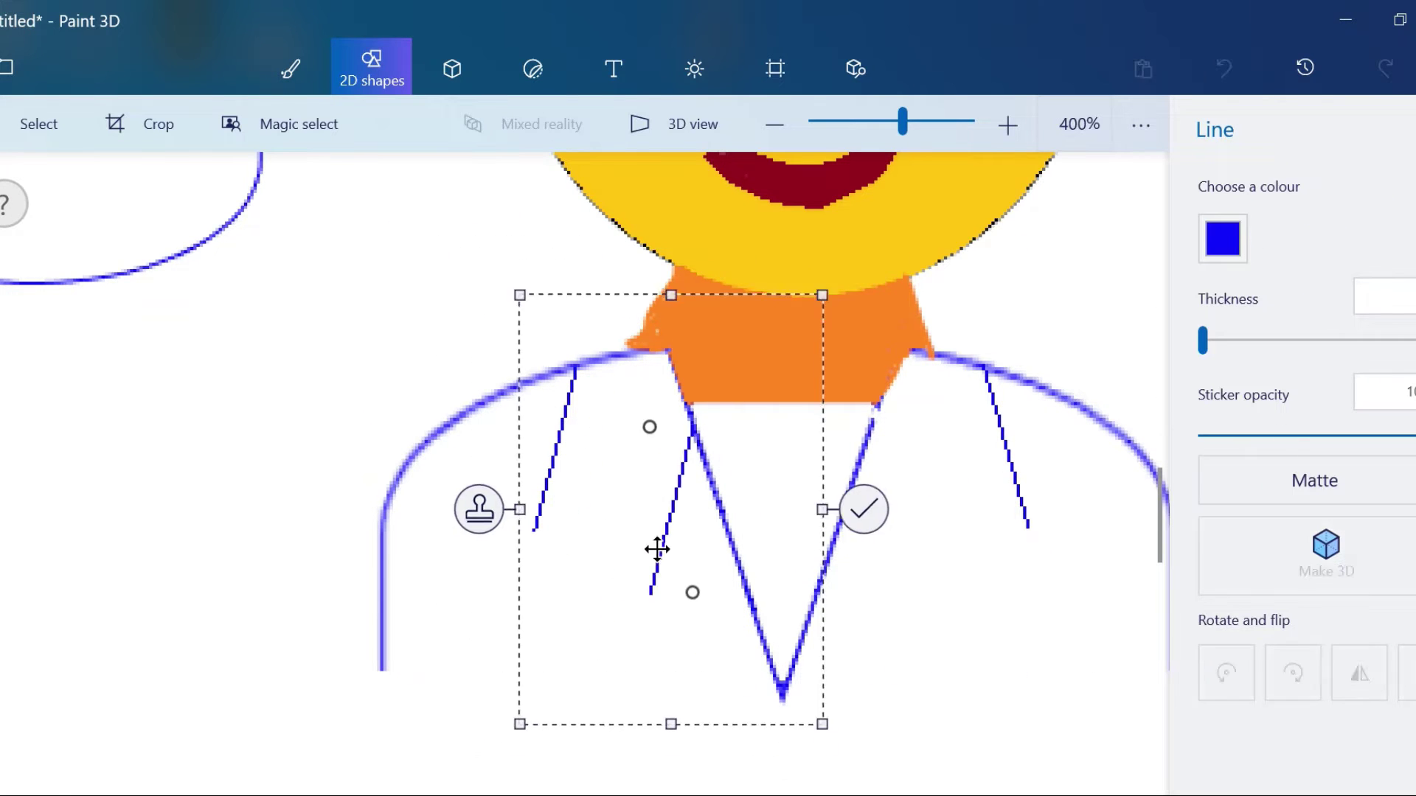
click(616, 515)
Step: Draw the lapels' notched lower edges with blue lines running down to the V's tip, using flipped copies for the opposite side
drag(616, 506, 781, 695)
key(ctrl+c)
key(ctrl+v)
mouse_move(816, 568)
mouse_down()
mouse_move(941, 630)
mouse_move(925, 650)
mouse_move(562, 613)
mouse_up()
click(947, 465)
key(ctrl+c)
key(ctrl+v)
click(1359, 672)
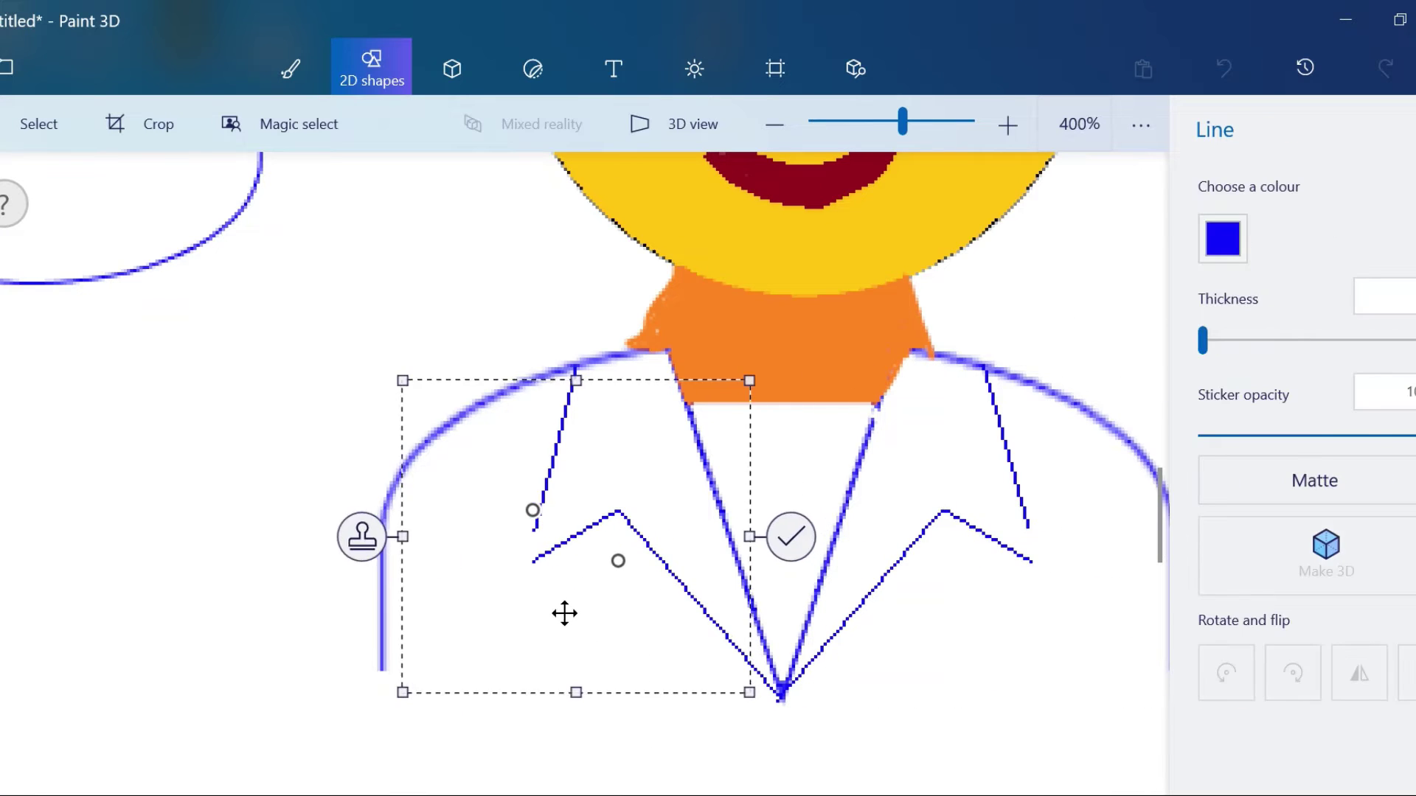
Step: Close each lapel's outer tip with a short blue line and its flipped copy, and fill both lapels light blue
click(1027, 546)
drag(1028, 529, 1041, 565)
key(ctrl+c)
key(ctrl+v)
click(1359, 672)
drag(1133, 615, 619, 600)
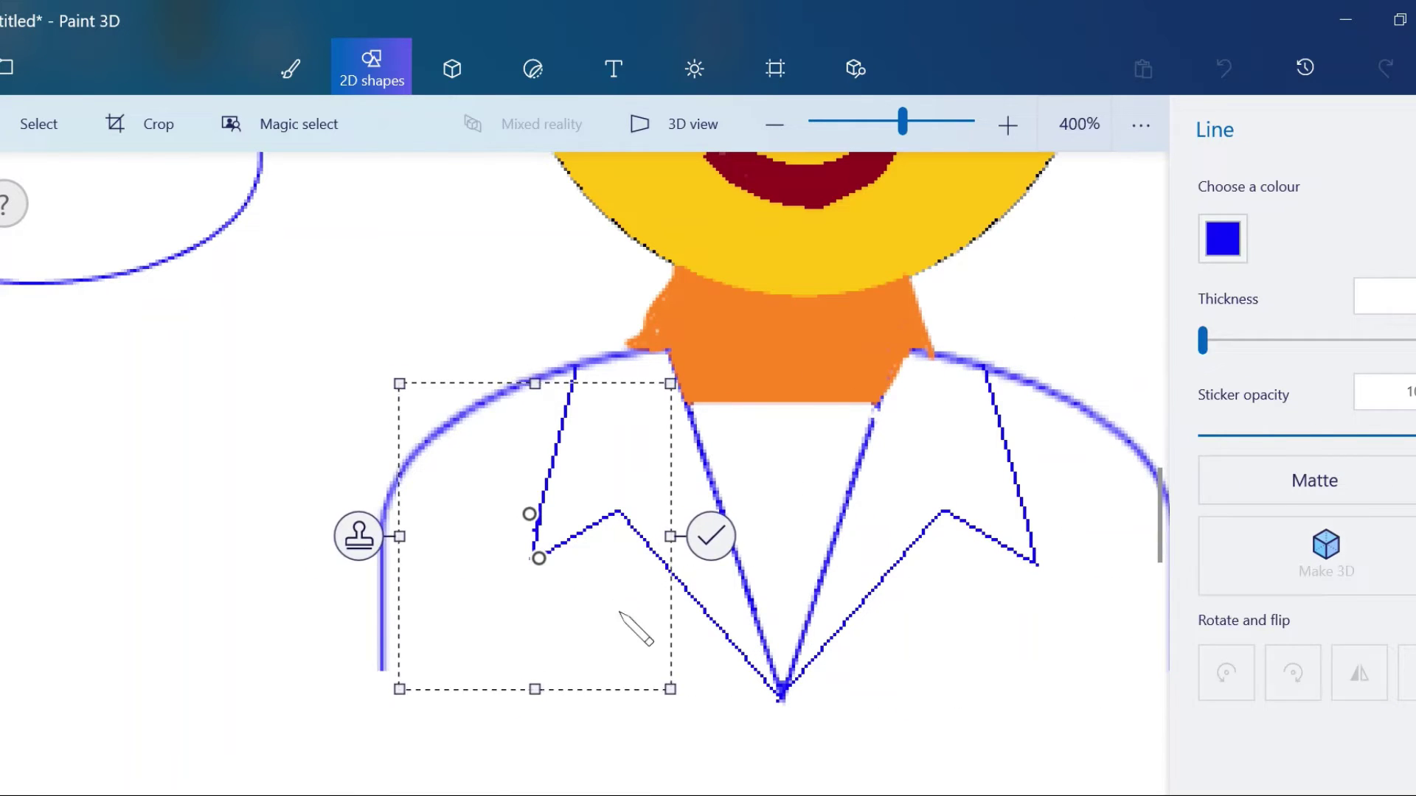
click(1059, 342)
key(ctrl+b)
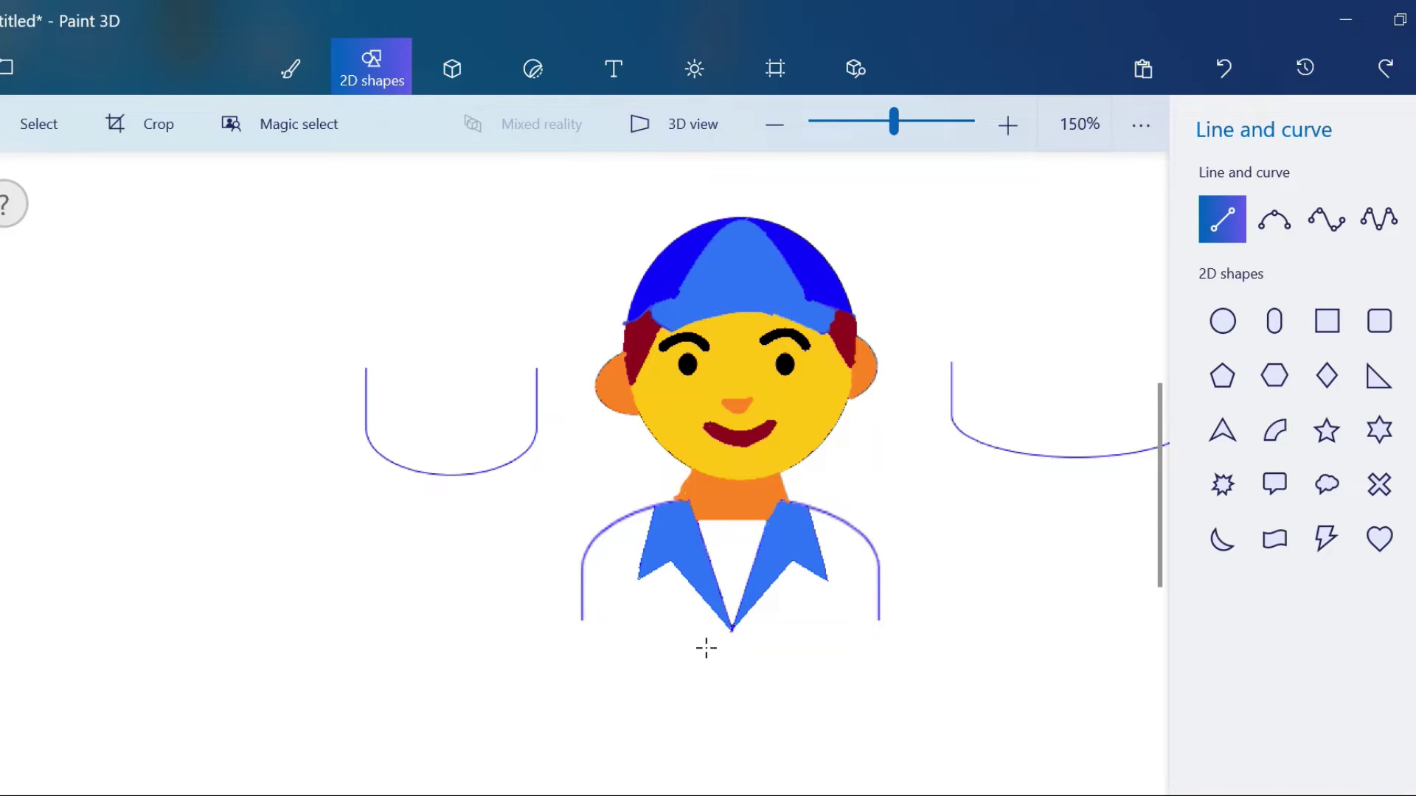
Step: Draw a straight blue line across the bottom of the jacket and close the gaps at its sides
drag(582, 648, 879, 648)
scroll(821, 664, up, 1)
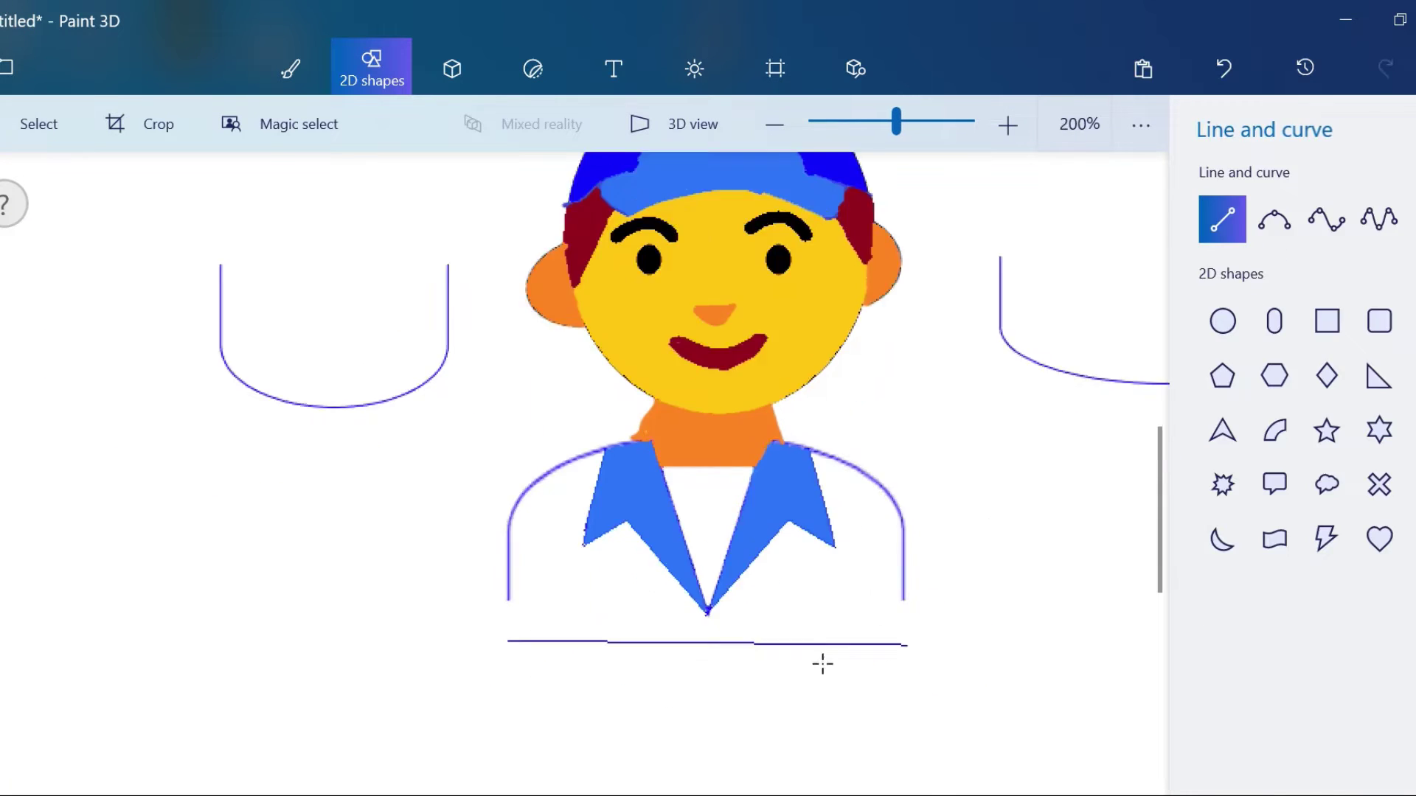
scroll(531, 626, up, 2)
mouse_move(648, 648)
mouse_down()
mouse_move(648, 568)
mouse_move(361, 580)
mouse_up()
Step: Fill the jacket body on both sides of the lapels with dark blue
click(291, 68)
click(1348, 757)
scroll(819, 499, down, 1)
click(818, 500)
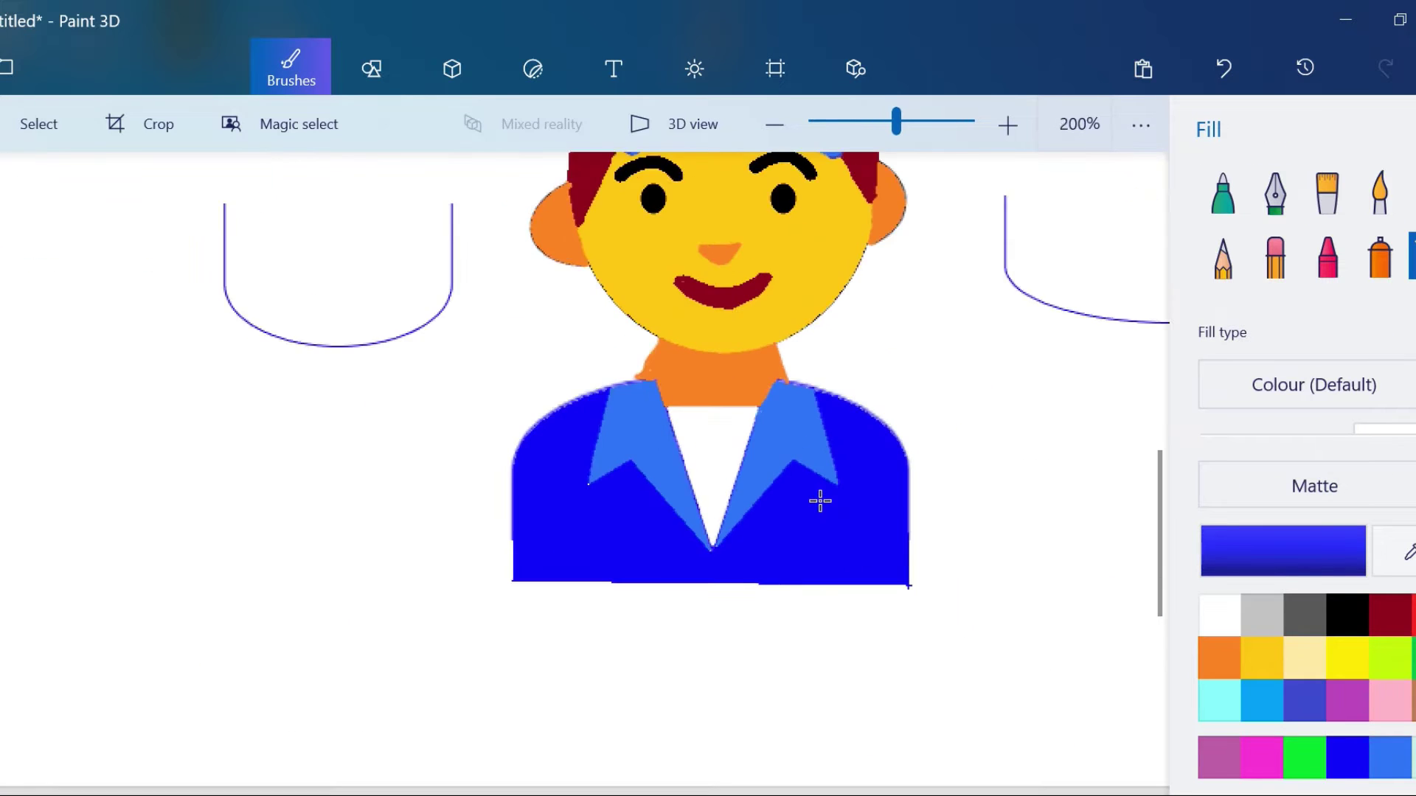
Step: Straighten the neck's ragged left edge with a line from chin to collar and fill the gap orange
scroll(838, 493, down, 1)
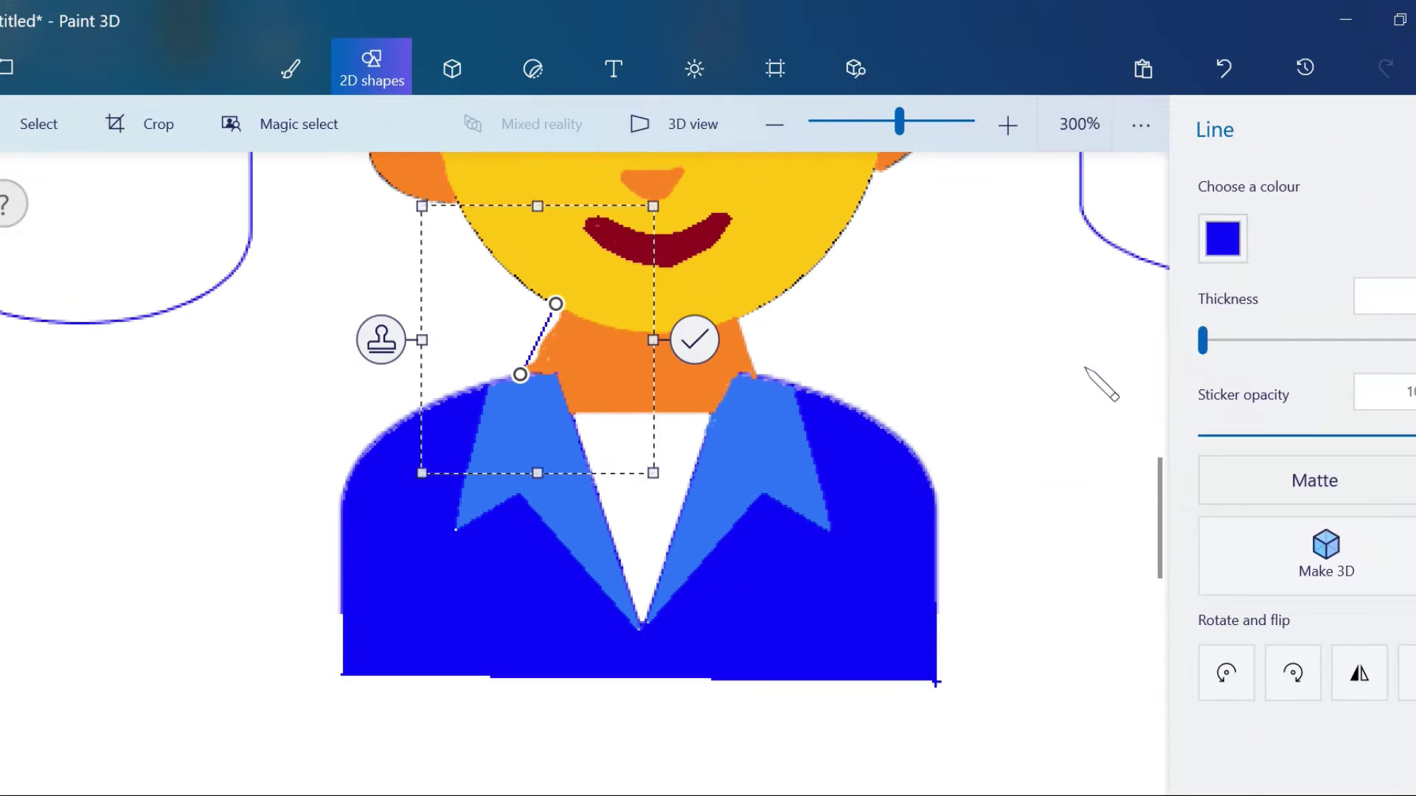
click(291, 68)
scroll(641, 332, up, 3)
scroll(641, 332, down, 4)
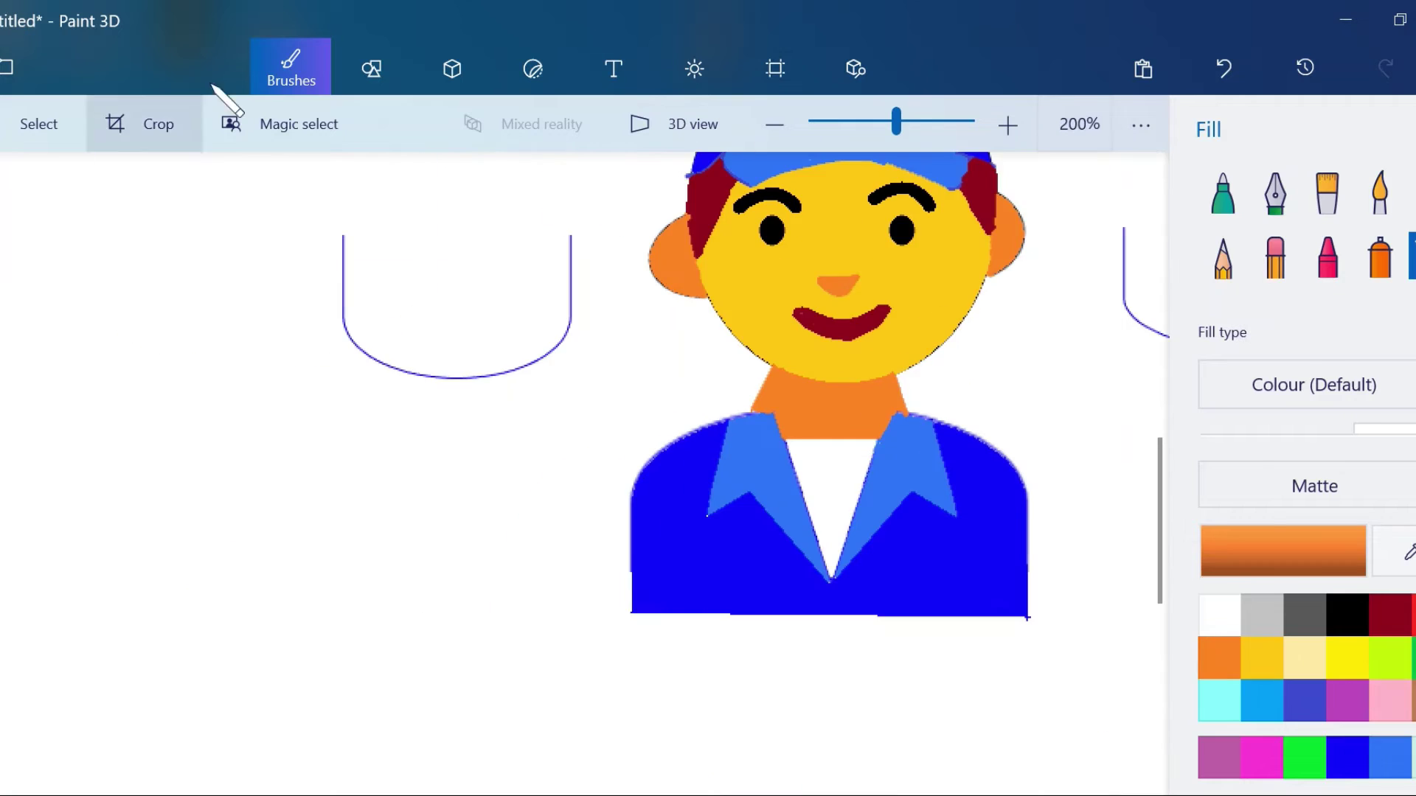
Step: Straighten the neck's right edge with a line from the chin to the collar and fill it orange
scroll(737, 331, up, 2)
click(371, 69)
drag(851, 285, 882, 364)
click(290, 69)
scroll(769, 384, up, 2)
scroll(769, 384, down, 3)
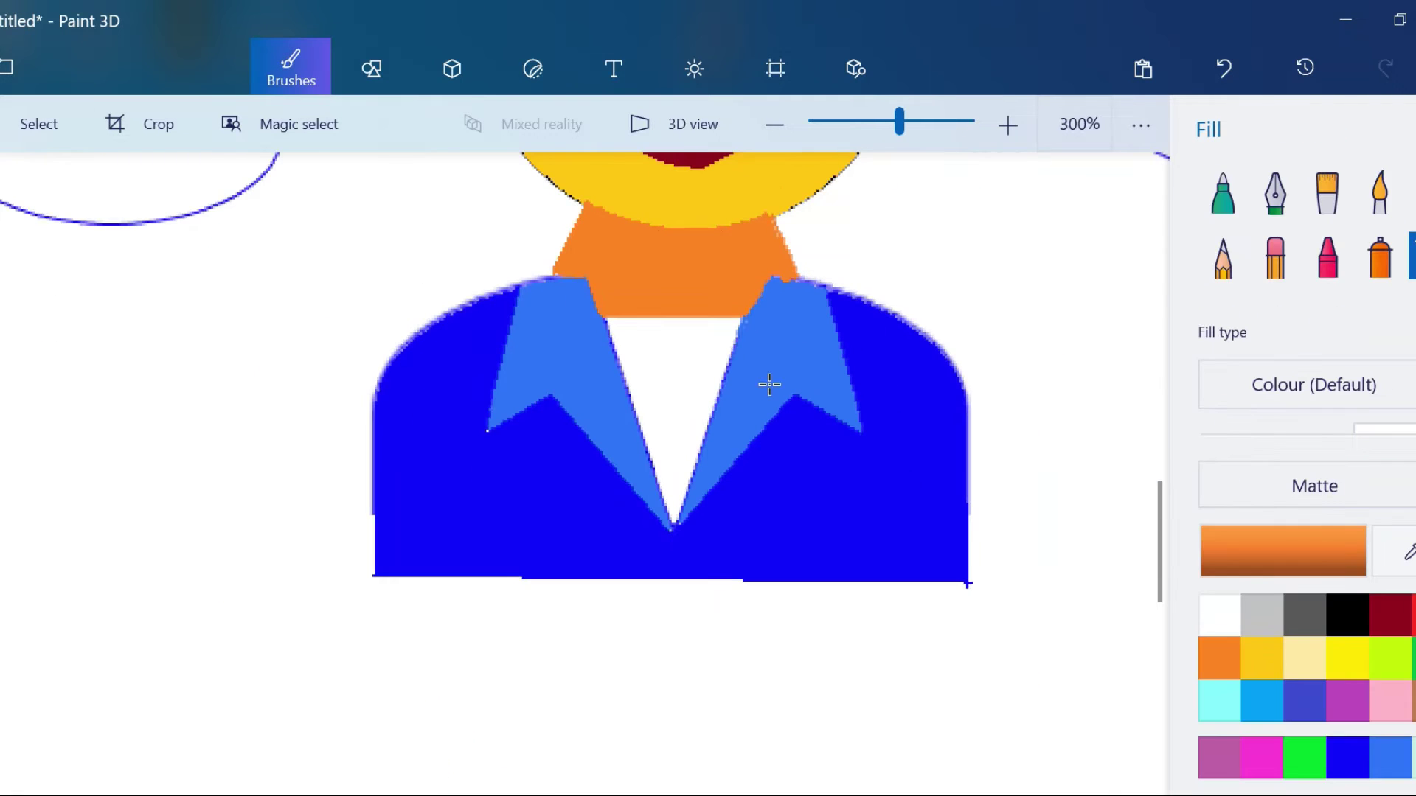
Step: Extend the right lapel's inner edge up over the neck with a light blue line and fill the enclosed area light blue
click(372, 68)
mouse_move(749, 373)
mouse_down()
mouse_move(752, 269)
mouse_move(768, 268)
mouse_move(701, 401)
mouse_up()
drag(774, 268, 757, 256)
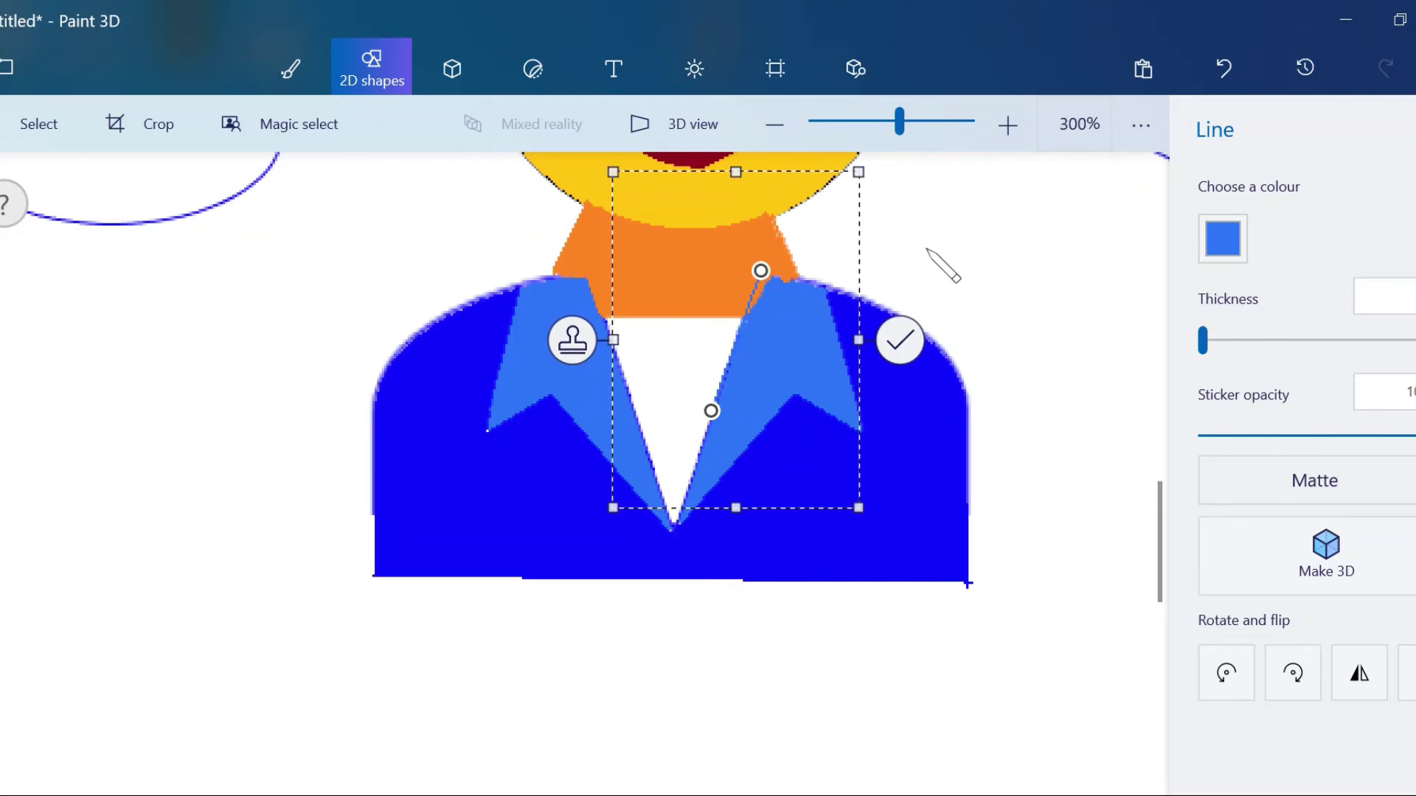
click(926, 275)
click(291, 68)
scroll(862, 313, up, 3)
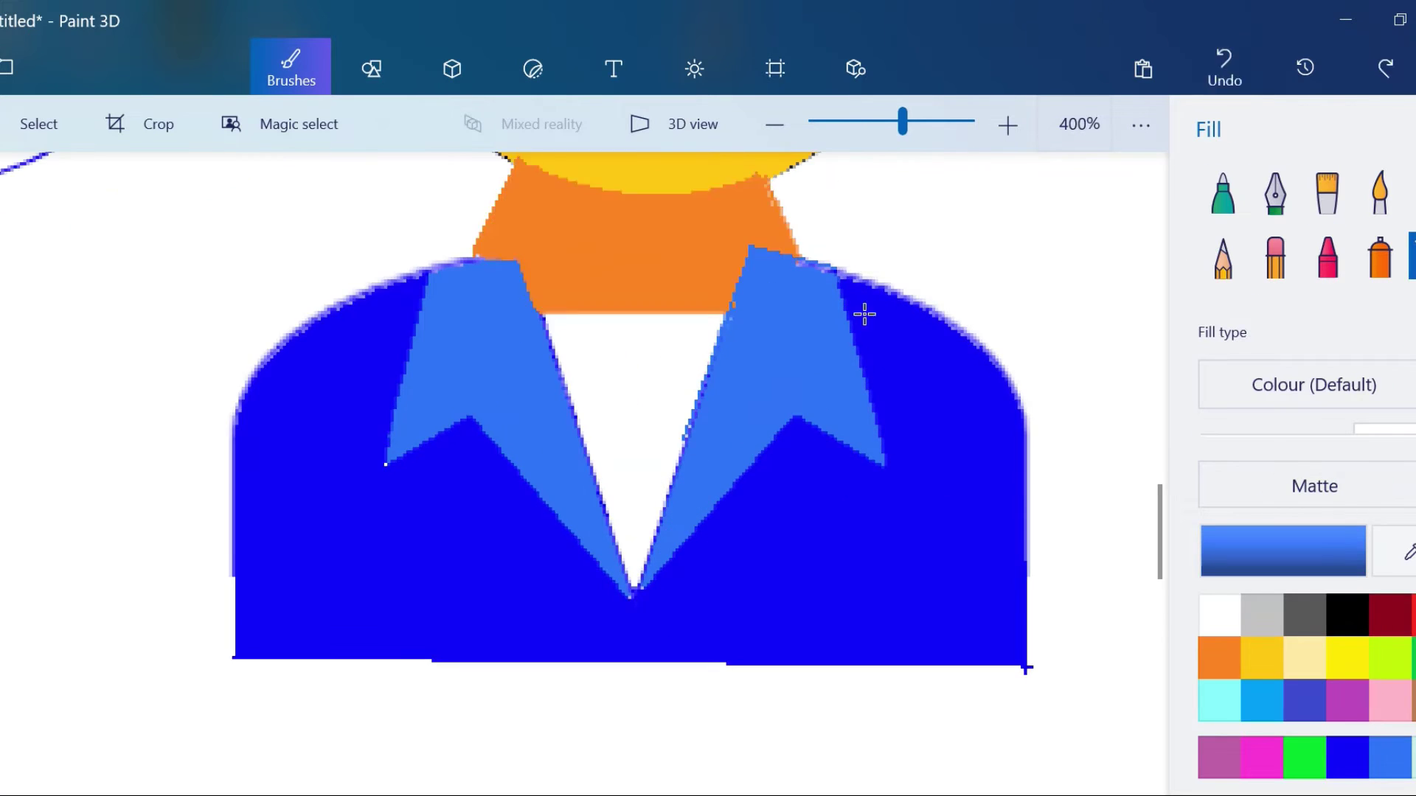
Step: Extend the left lapel's inner and upper edges over the neck with light blue and fill the leftover gaps
scroll(862, 331, down, 3)
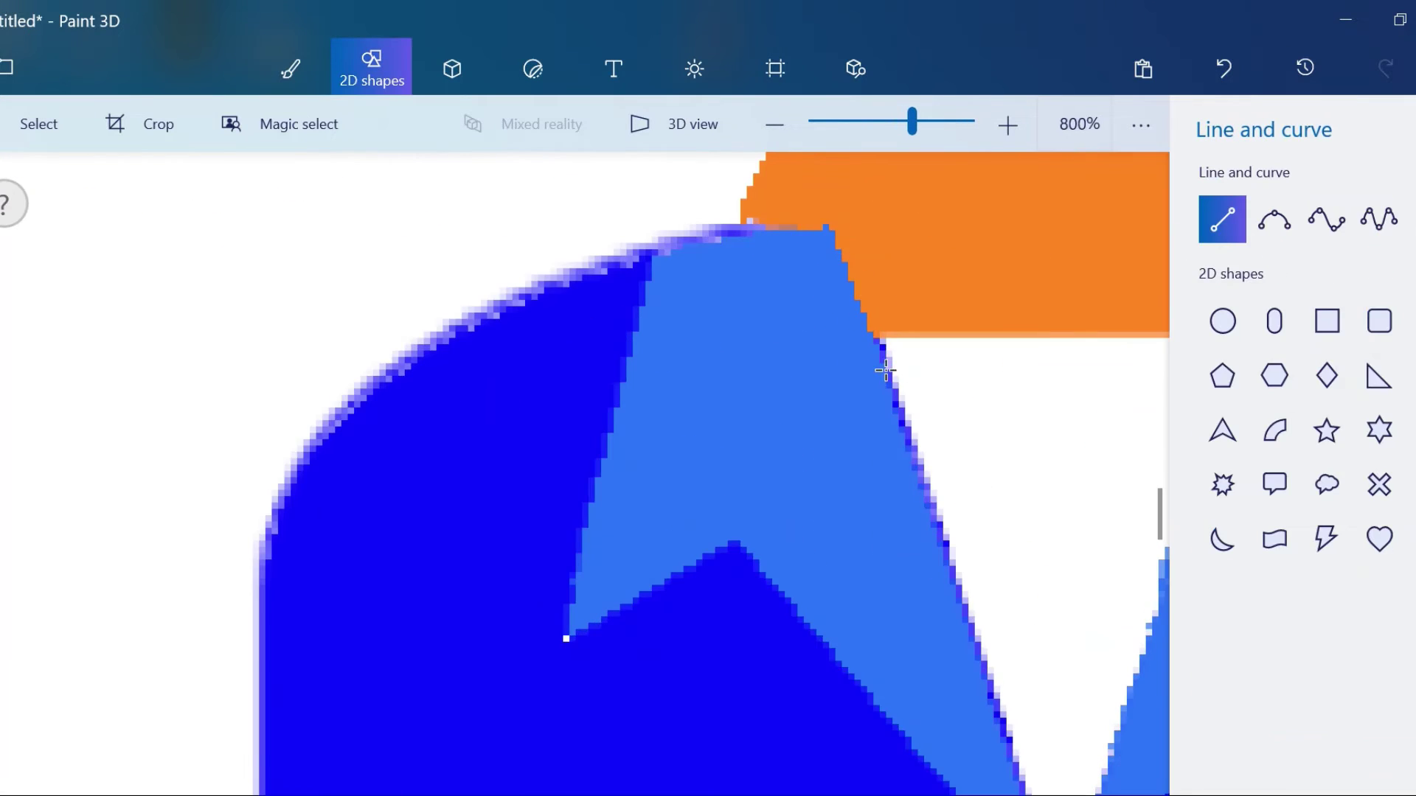
drag(885, 370, 831, 218)
click(936, 246)
key(b)
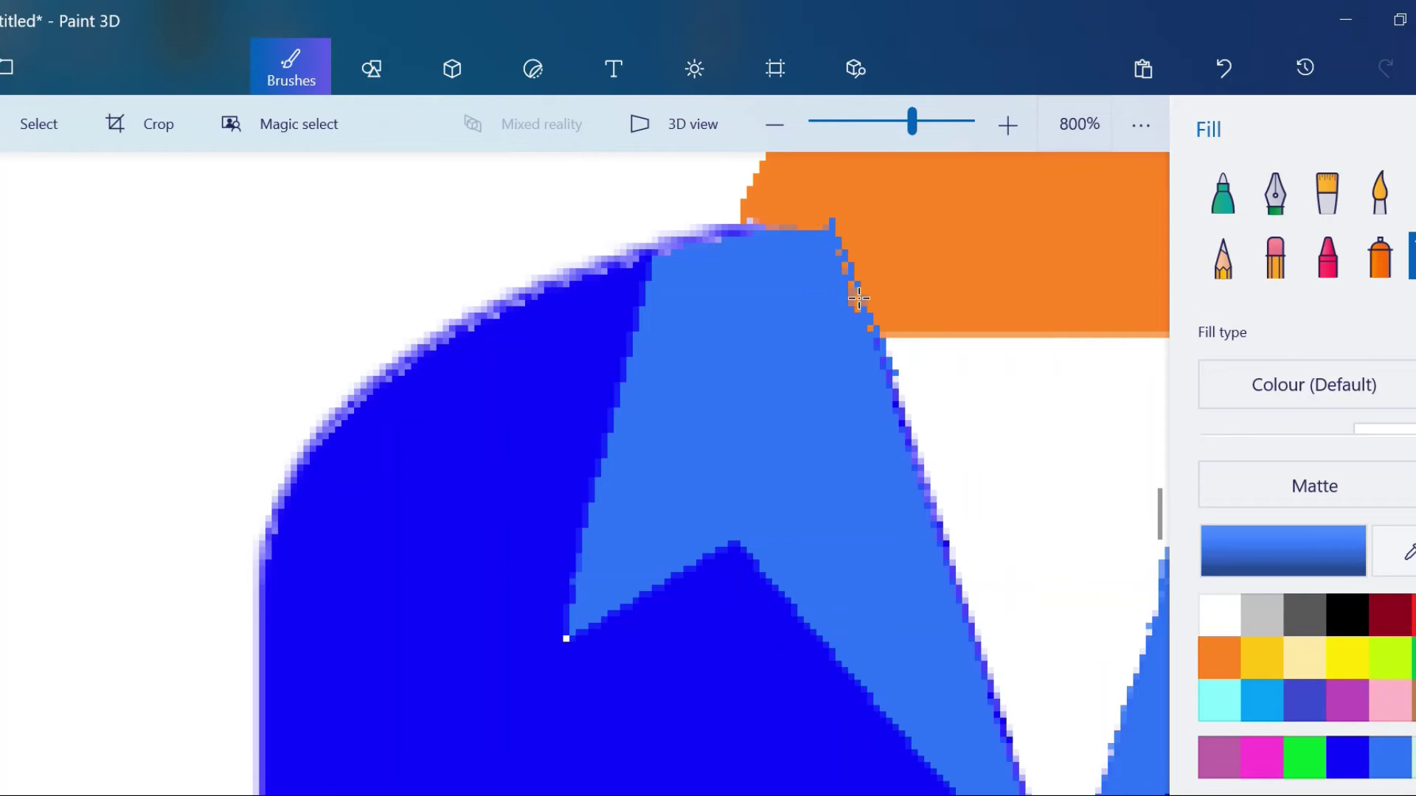
key(ctrl+z)
key(ctrl+z)
key(ctrl+z)
key(ctrl+z)
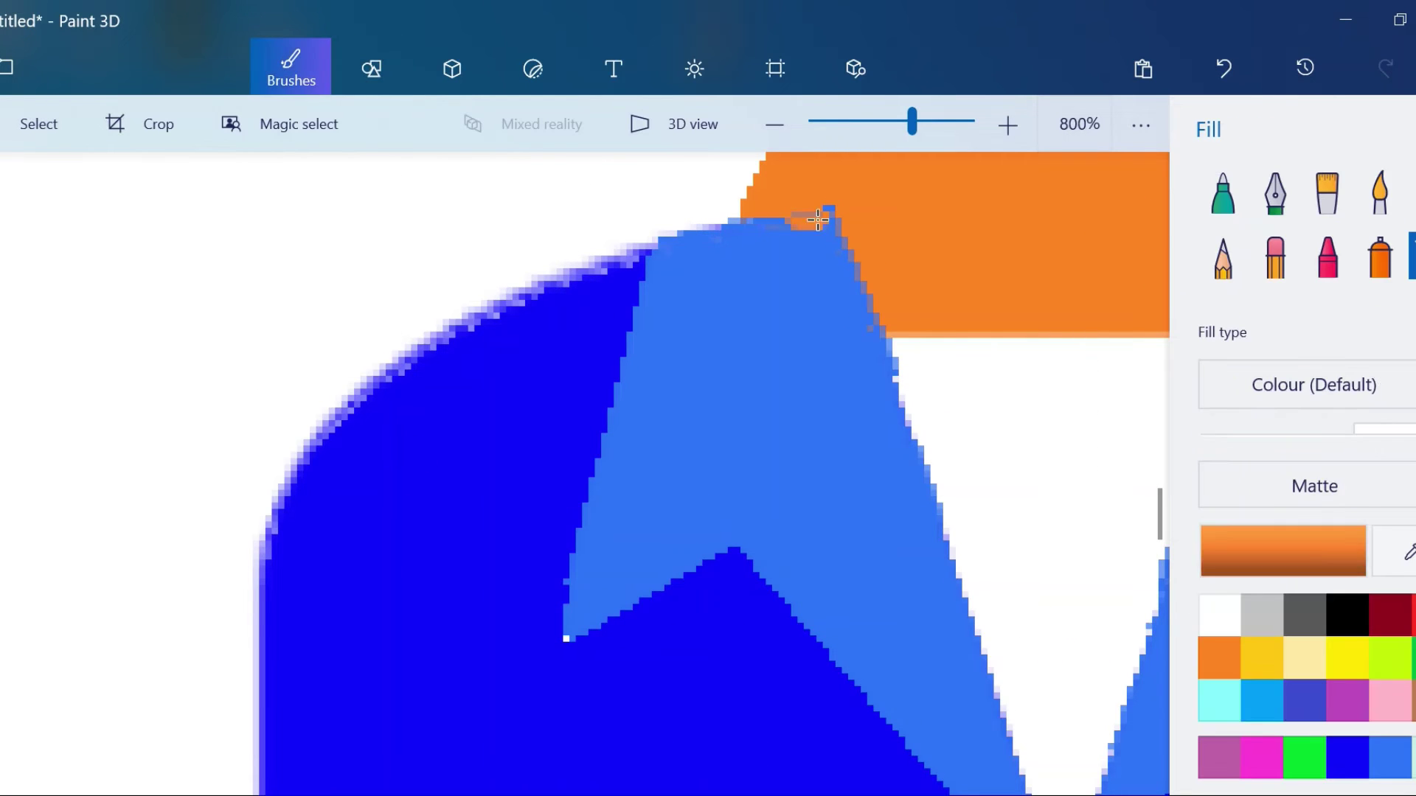
key(ctrl+y)
scroll(780, 285, down, 5)
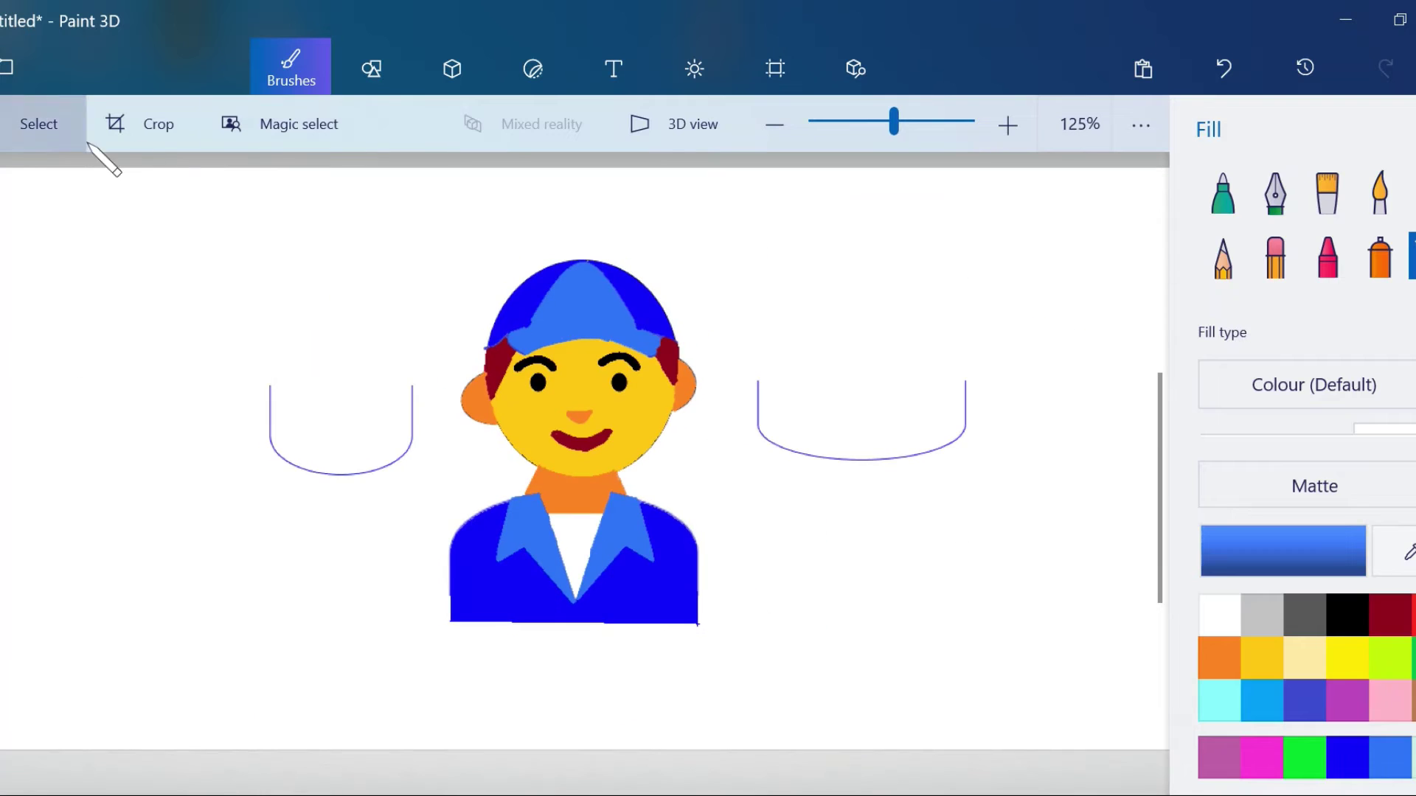
Step: Remove the spare U-shaped outlines on both sides of the figure
key(ctrl+z)
key(ctrl+z)
key(ctrl+z)
scroll(648, 480, up, 1)
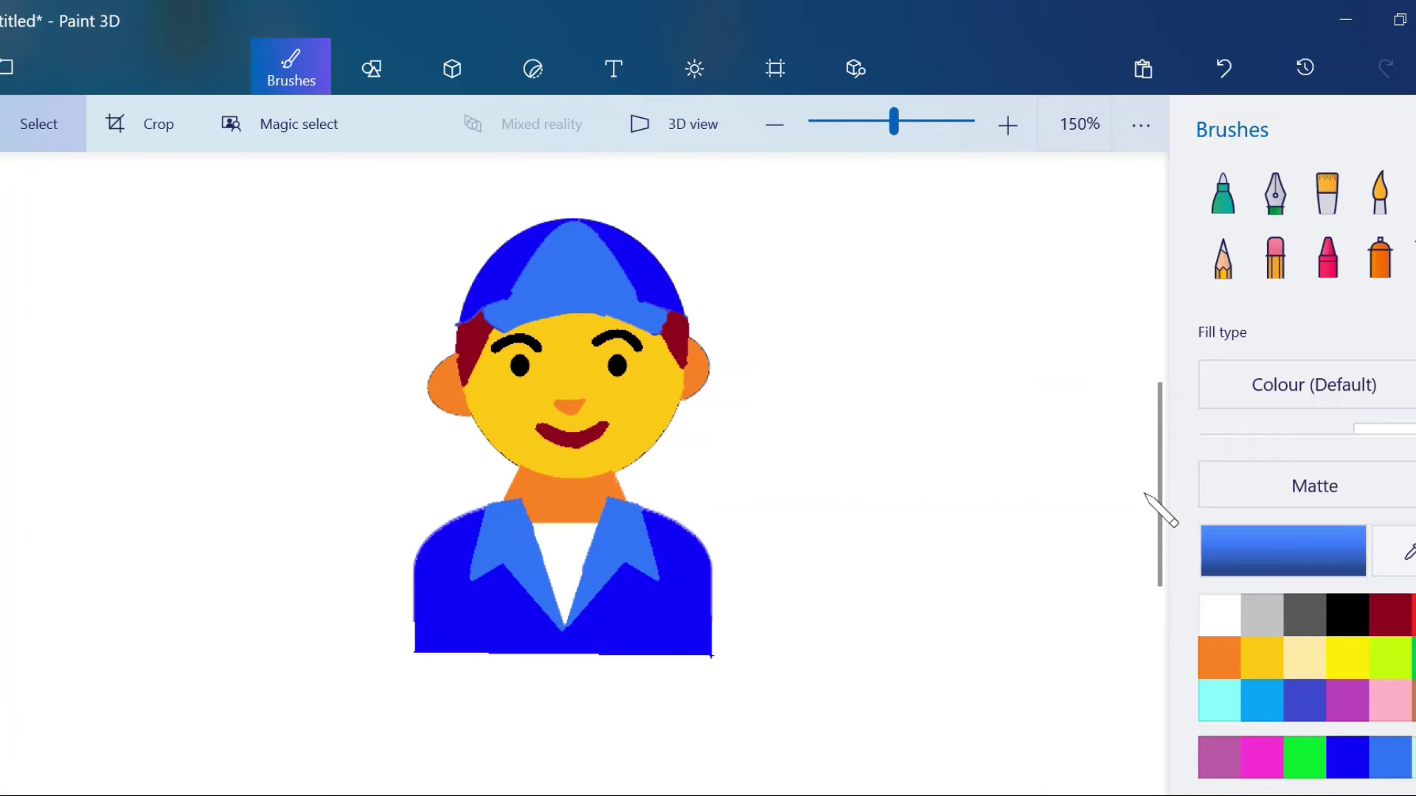
Step: Draw the outline of a fist in light blue with the Pencil, overlapping the jacket's right side
key(ctrl+z)
key(ctrl+z)
scroll(774, 573, up, 3)
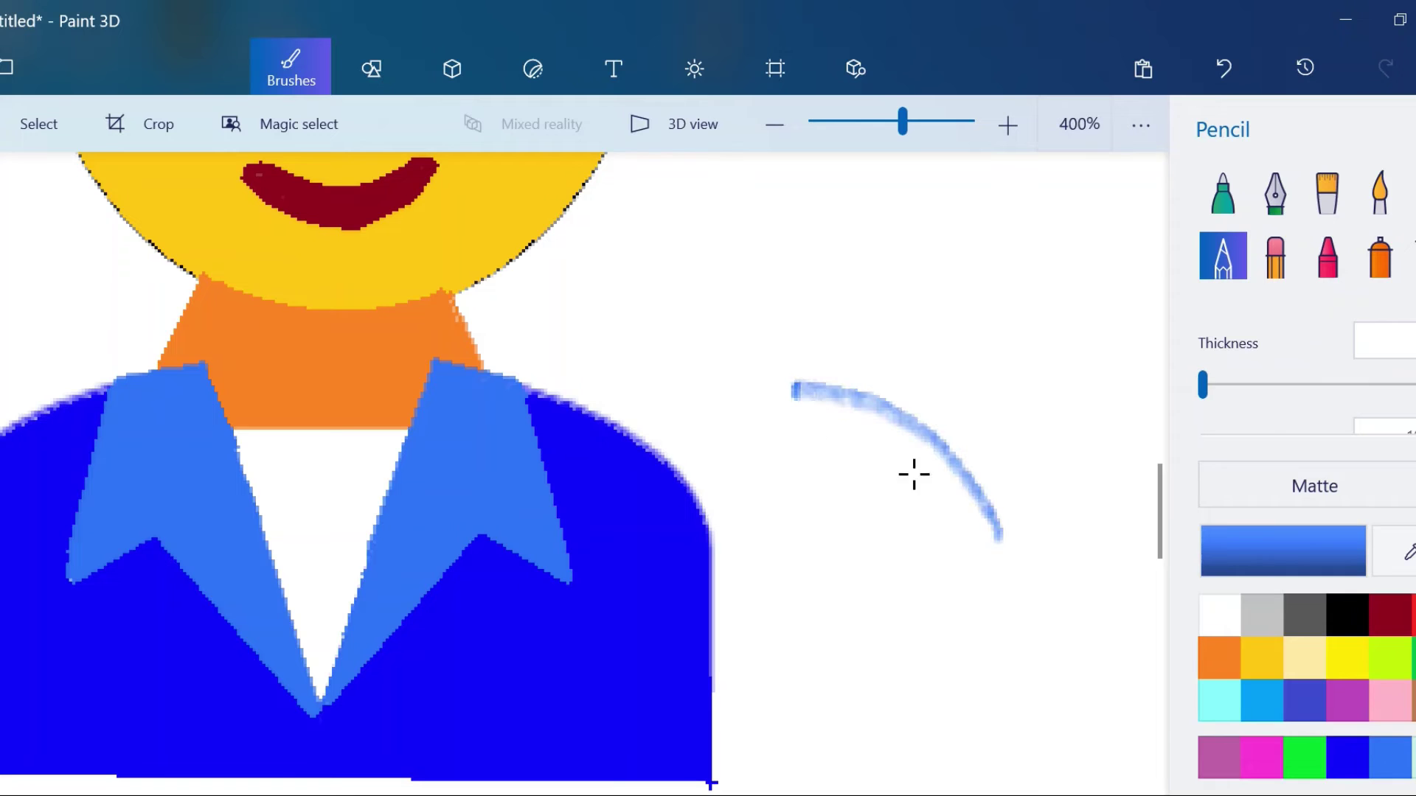
drag(949, 659, 1000, 541)
Step: Fill the fist yellow and undo the stray fill on the jacket
click(1262, 658)
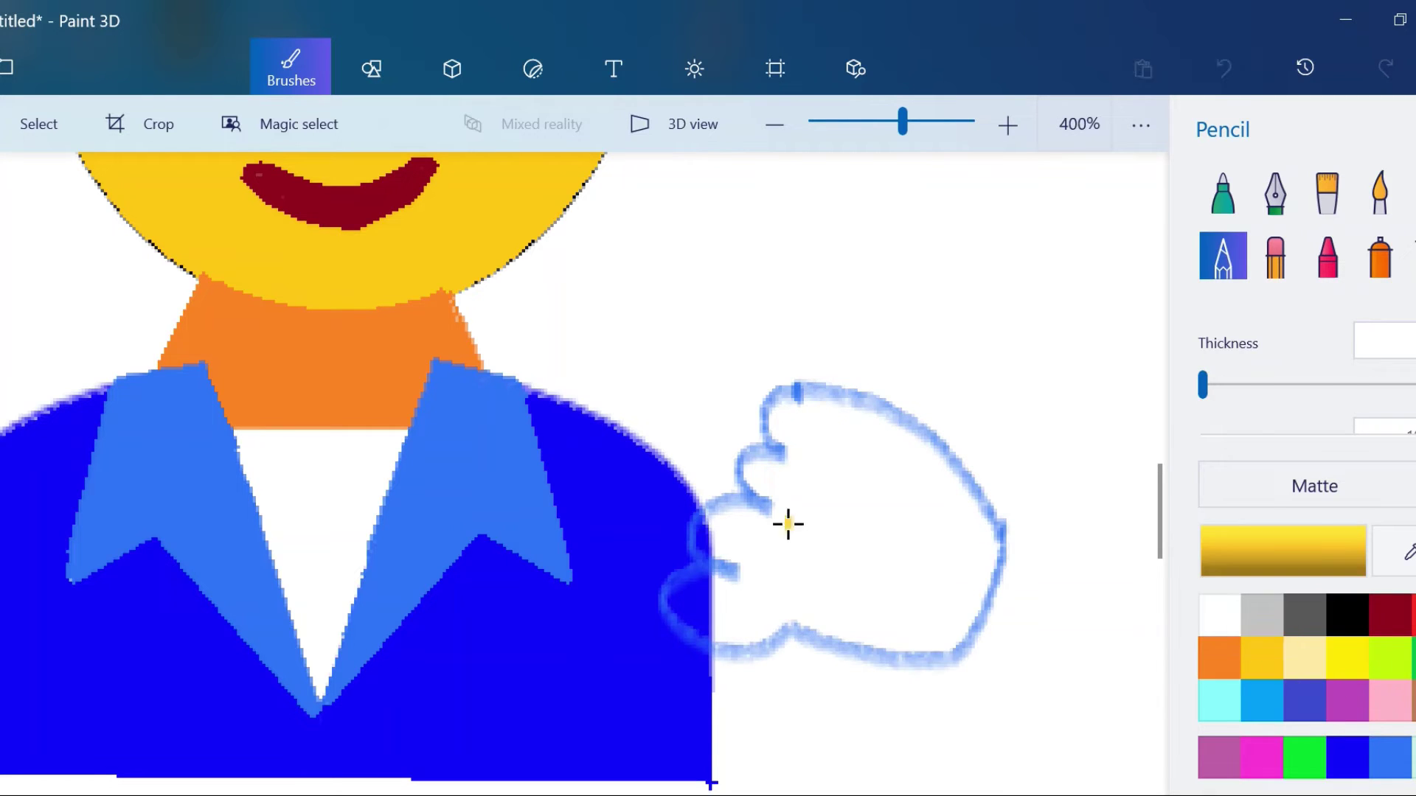
click(1410, 255)
click(831, 427)
click(693, 531)
click(1224, 69)
Step: Colour the fingertip that overlaps the jacket yellow with the Marker
scroll(938, 433, up, 2)
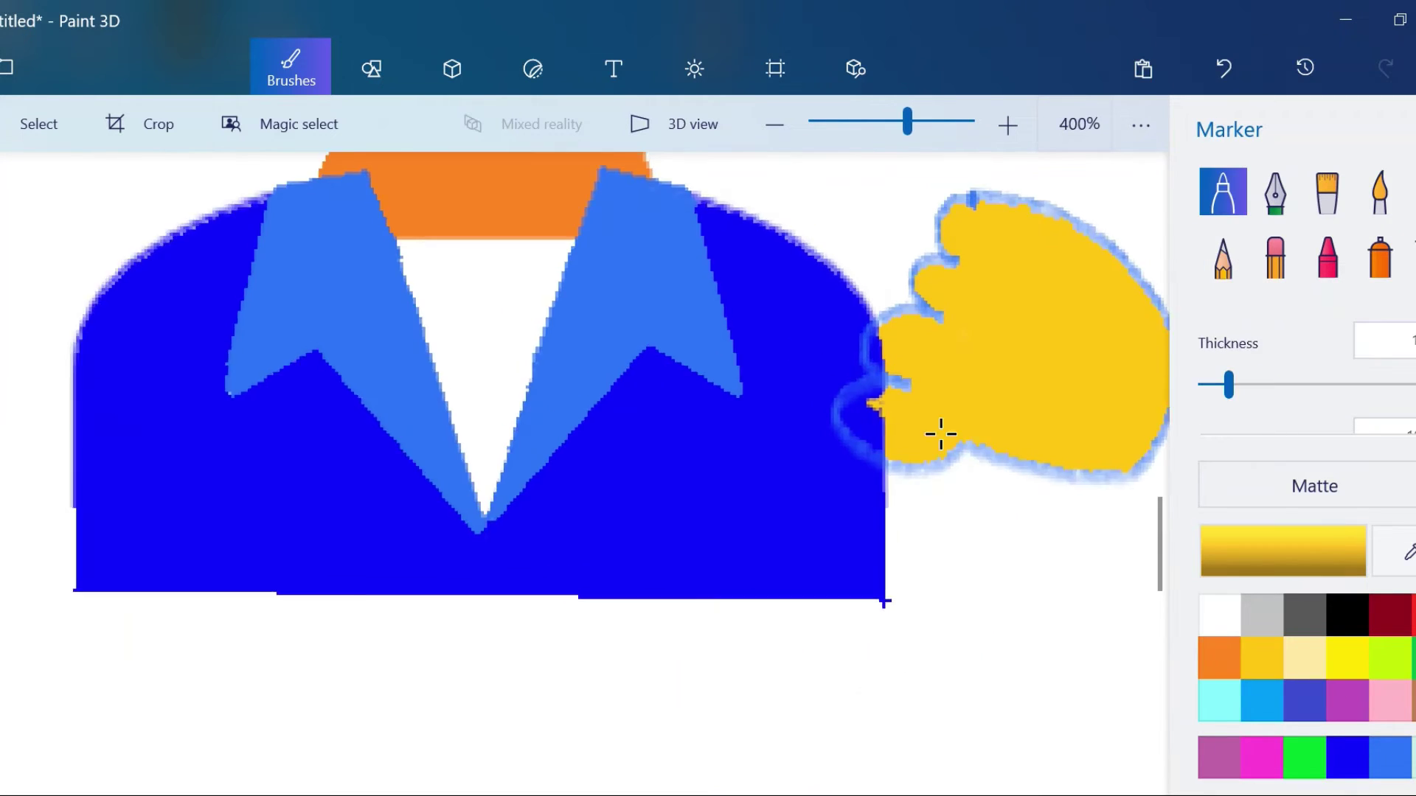
scroll(938, 433, up, 2)
drag(781, 413, 860, 357)
scroll(976, 319, down, 2)
scroll(976, 319, down, 1)
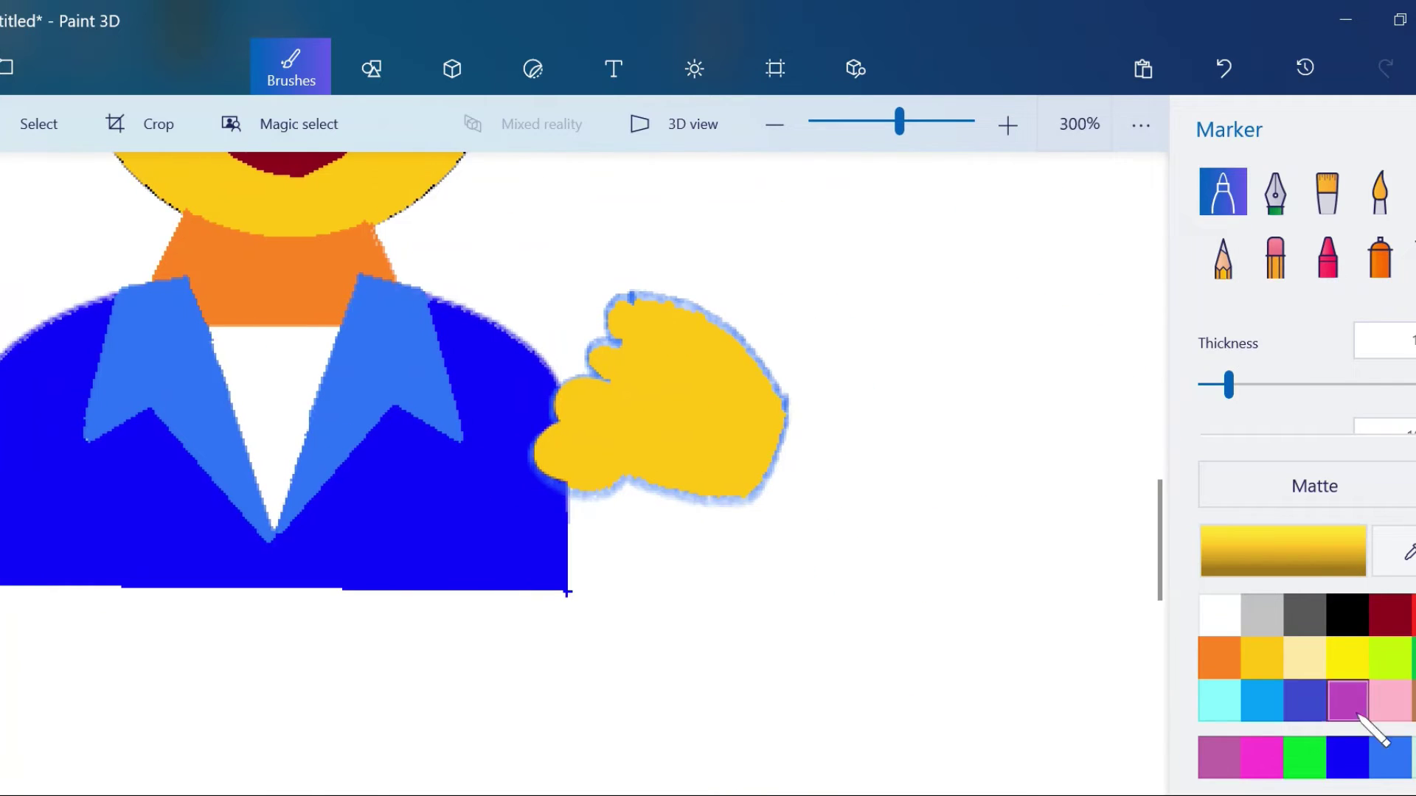
Step: Cover the fist's light blue outline with yellow using Fill and the Pencil
click(1409, 255)
click(1222, 256)
scroll(531, 427, up, 2)
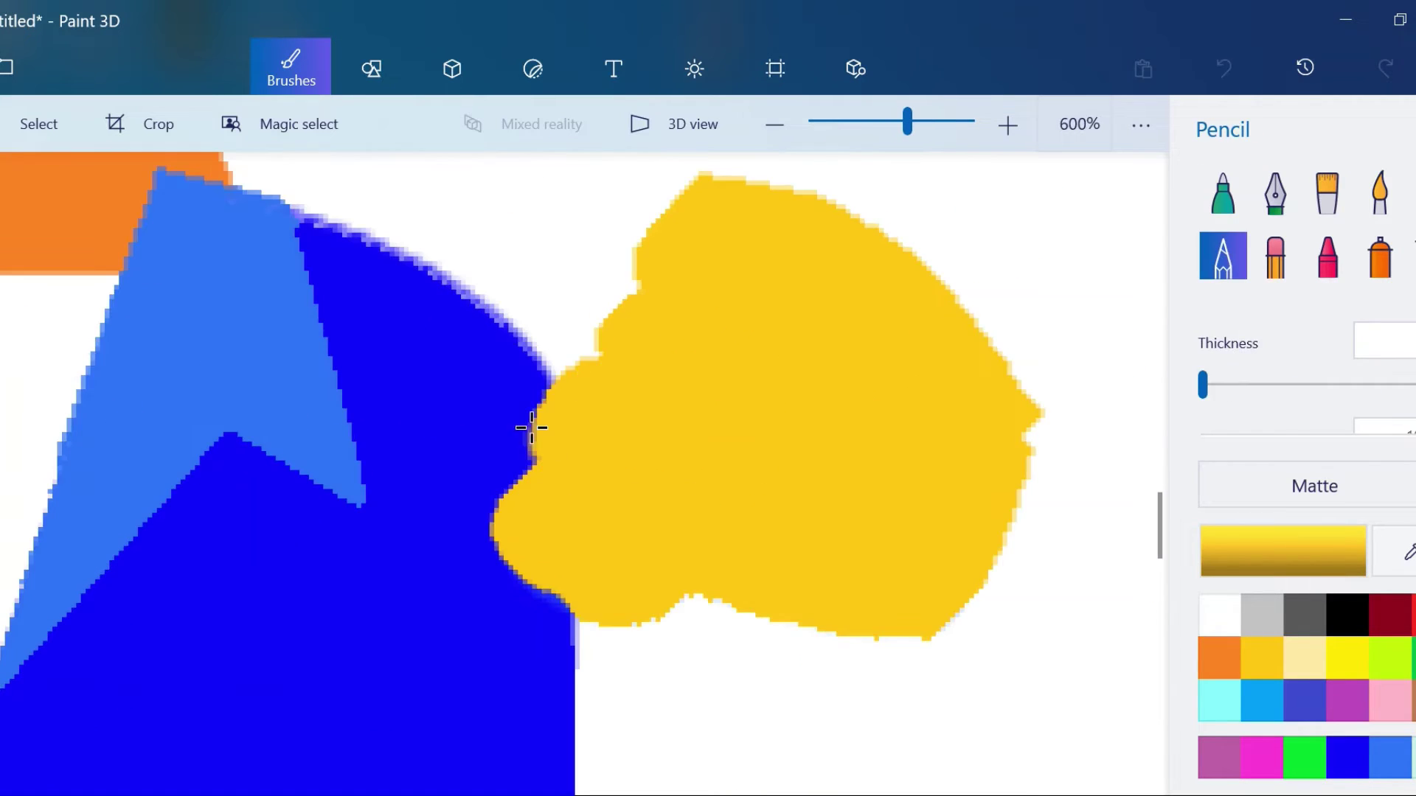
scroll(584, 470, down, 4)
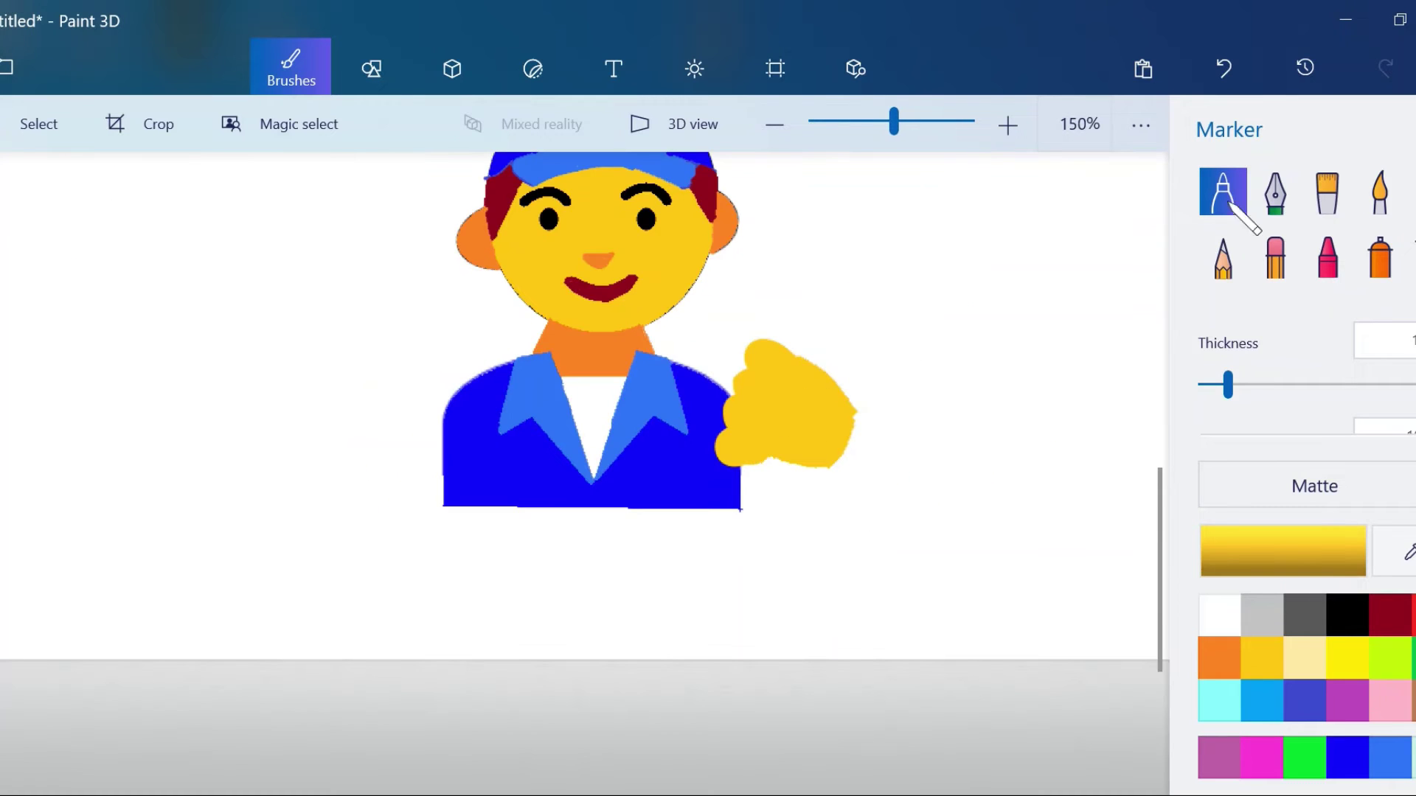
Step: Draw pairs of parallel slanted light blue lines below and above the fist as the wrench handle
click(372, 69)
mouse_move(765, 452)
mouse_down()
mouse_move(743, 508)
mouse_move(787, 319)
mouse_up()
drag(877, 254, 900, 223)
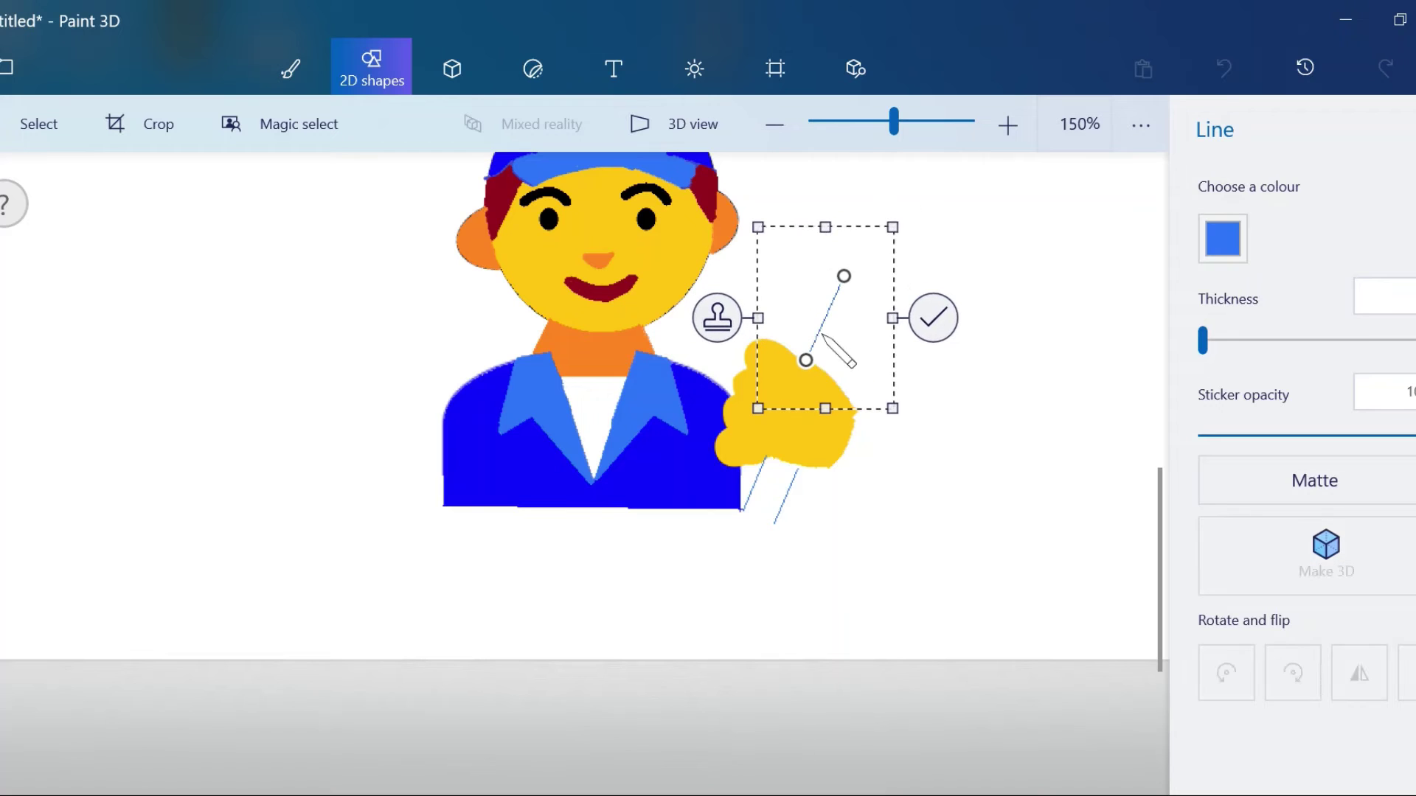
drag(825, 326, 851, 348)
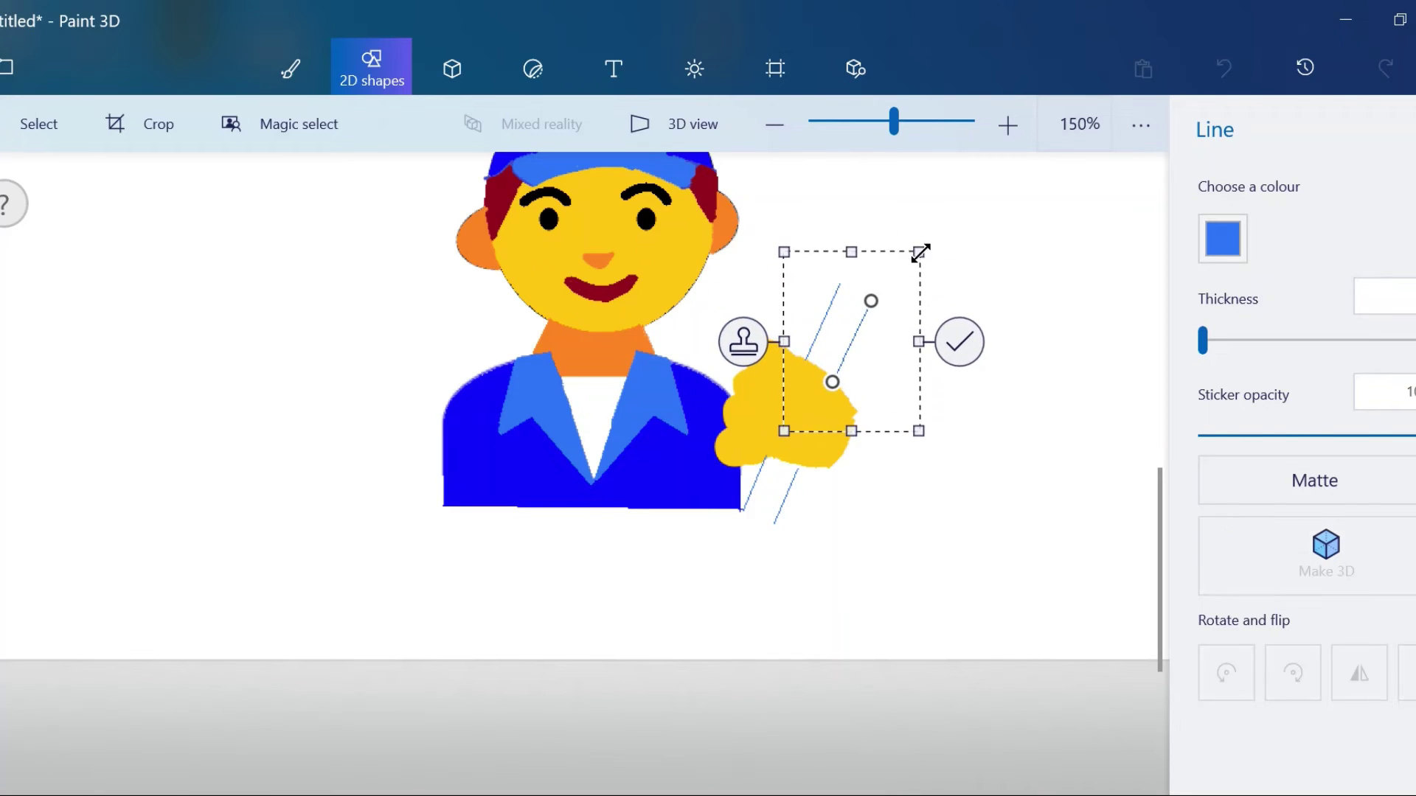
click(959, 341)
Step: Draw a circle at the upper end of the handle and a tilted square overlapping its upper right edge
drag(901, 284, 931, 305)
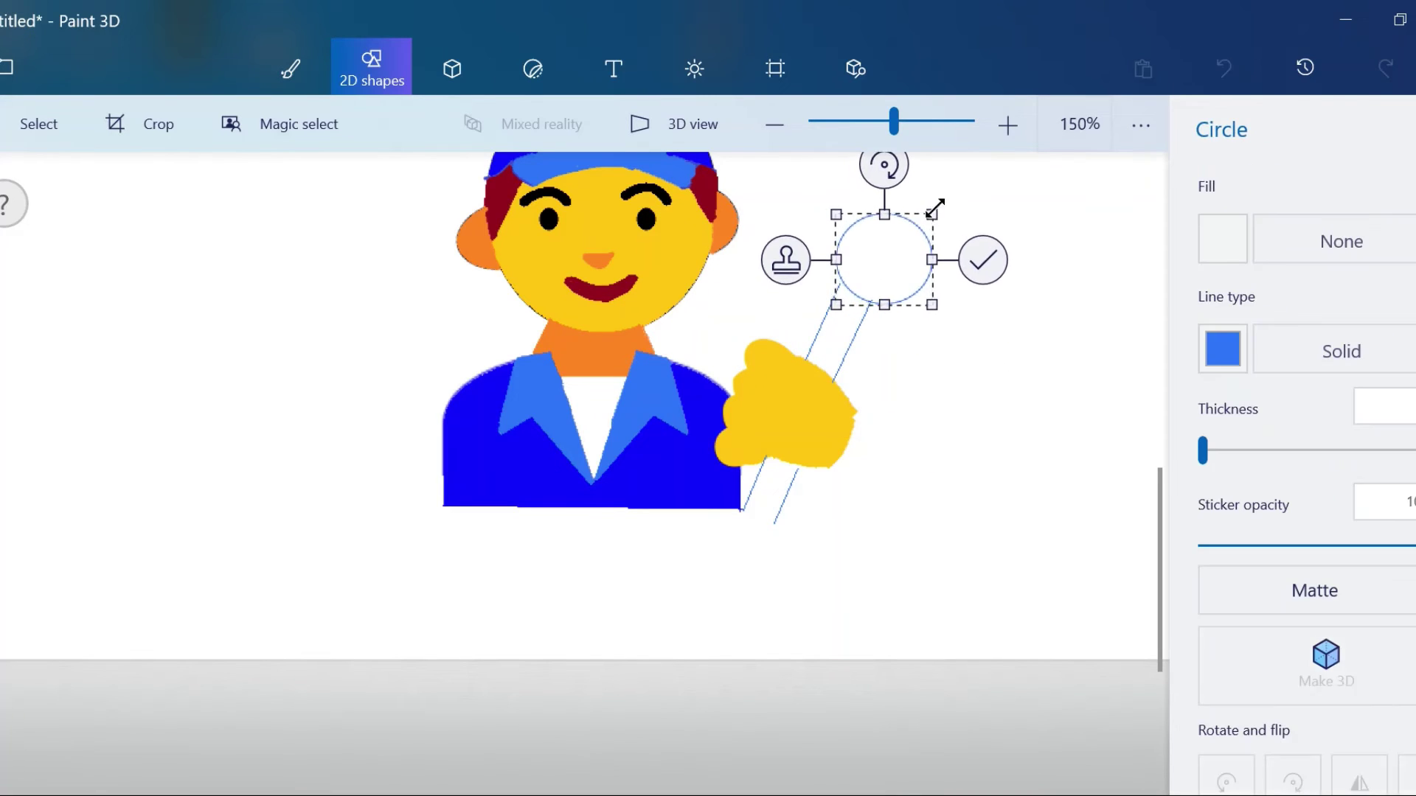
click(1040, 224)
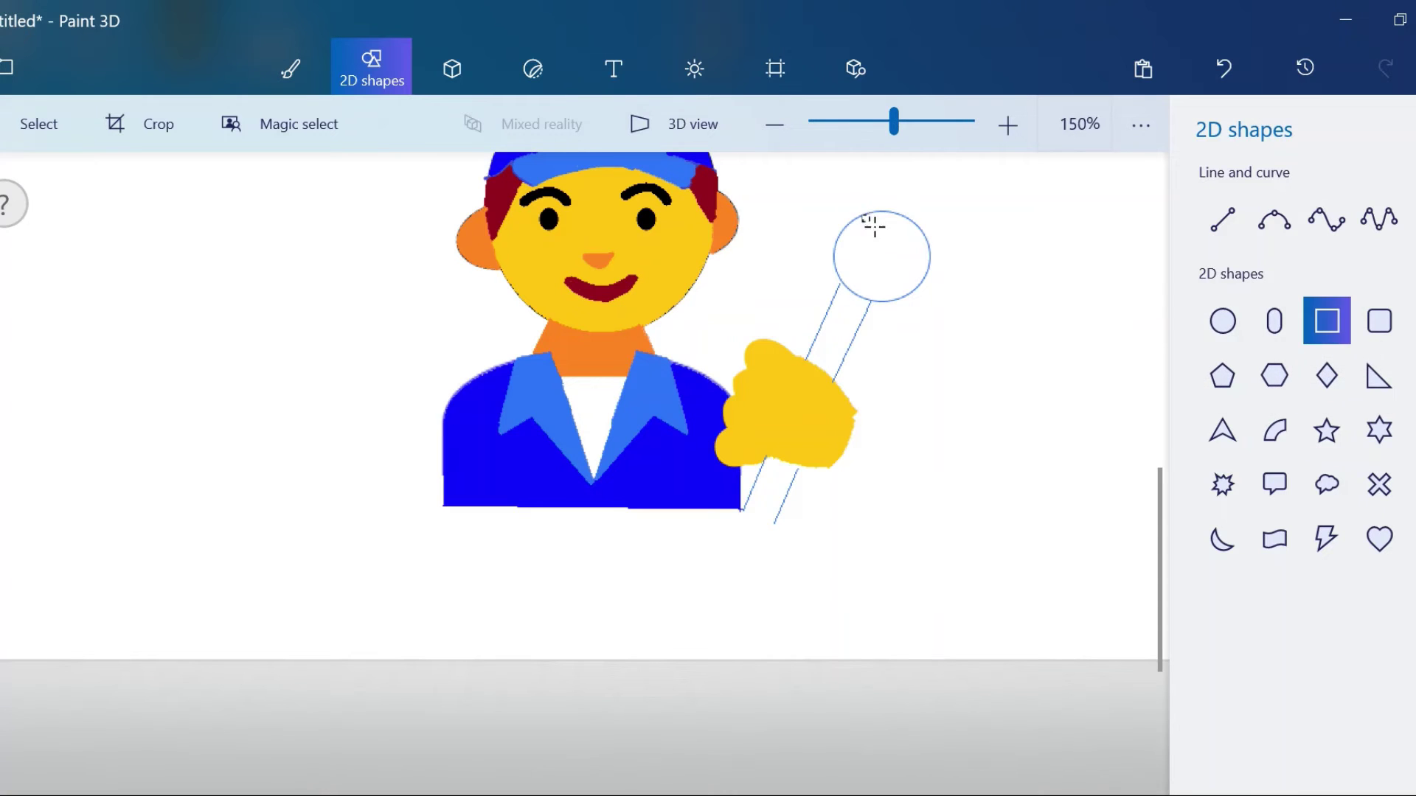
drag(873, 225, 914, 264)
drag(894, 159, 943, 162)
click(968, 286)
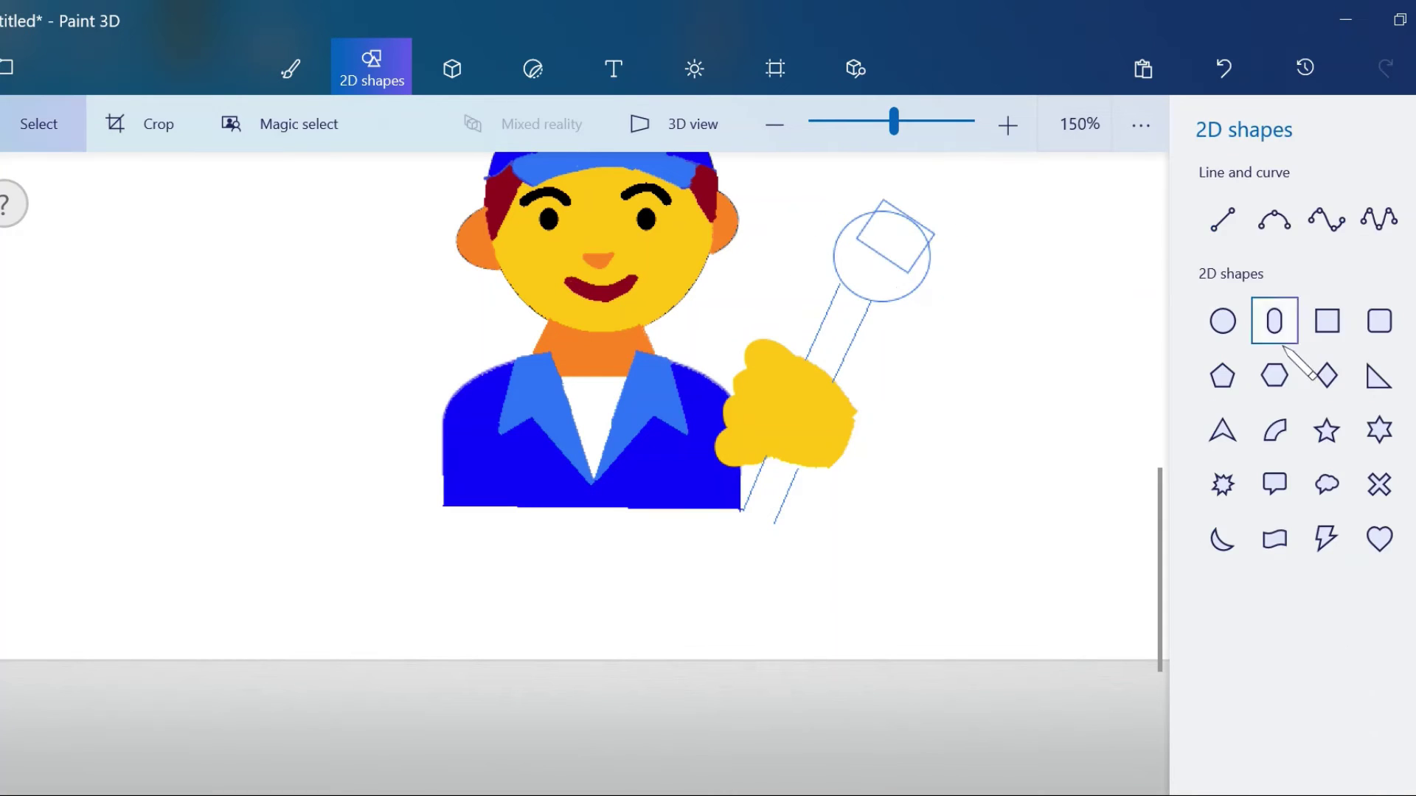
Step: Draw a small triangle, rotate it to point downward and fit it against the square inside the circle
click(1220, 420)
drag(888, 347, 963, 405)
drag(928, 302, 844, 306)
drag(915, 365, 869, 279)
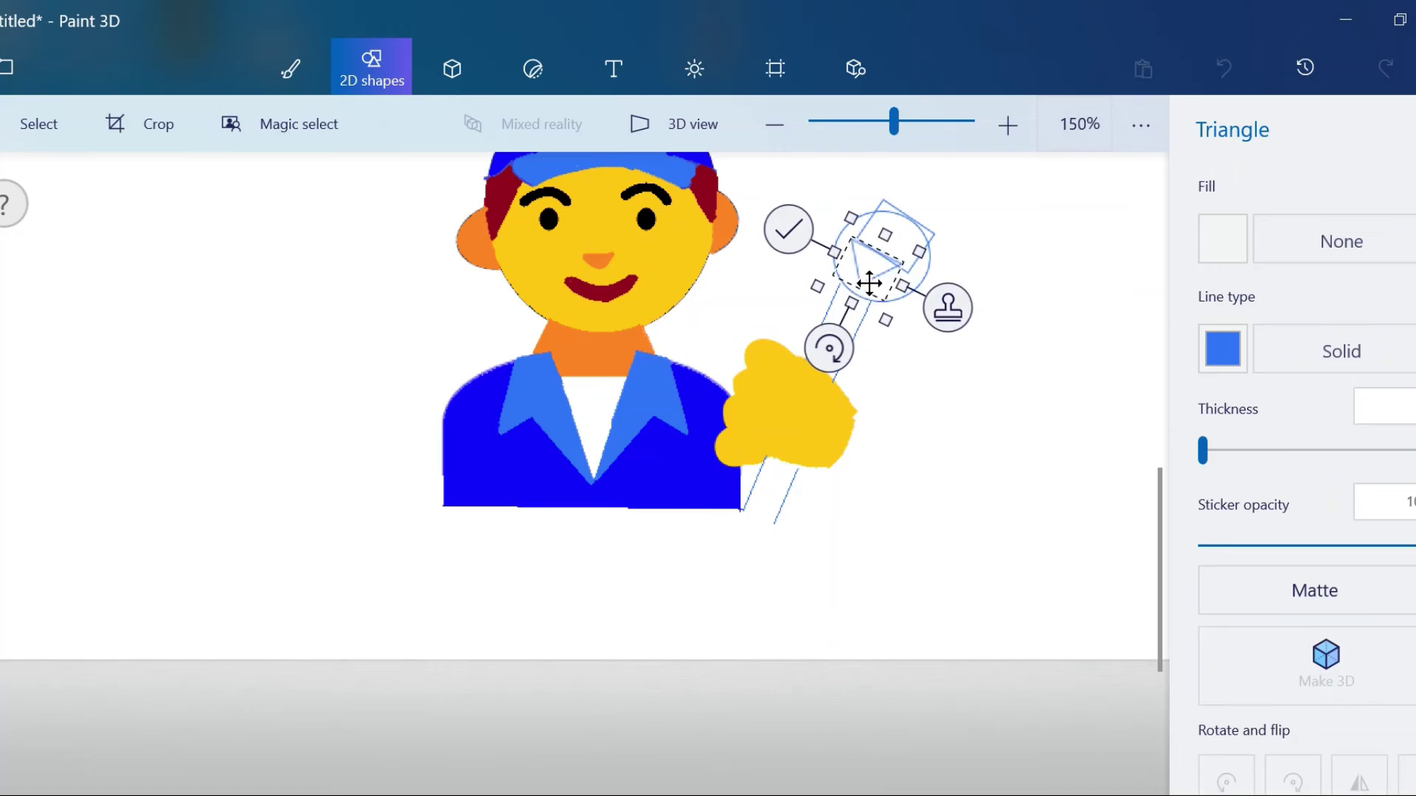
mouse_move(828, 345)
mouse_down()
mouse_move(818, 317)
mouse_move(825, 335)
mouse_up()
click(984, 263)
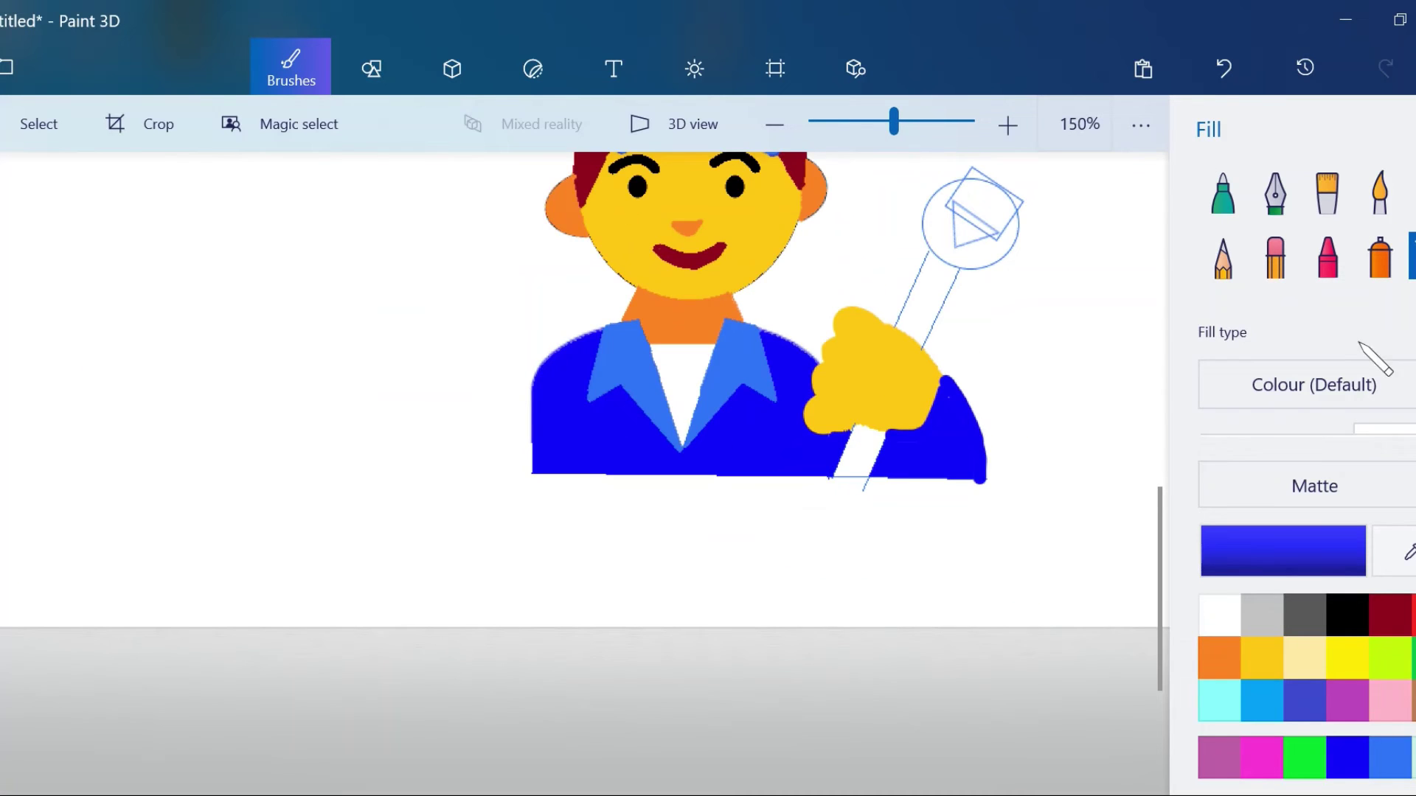
Step: Fill the handle below the fist dark grey and undo the grey Marker dot where the handle meets the wrench head
click(1304, 614)
click(881, 441)
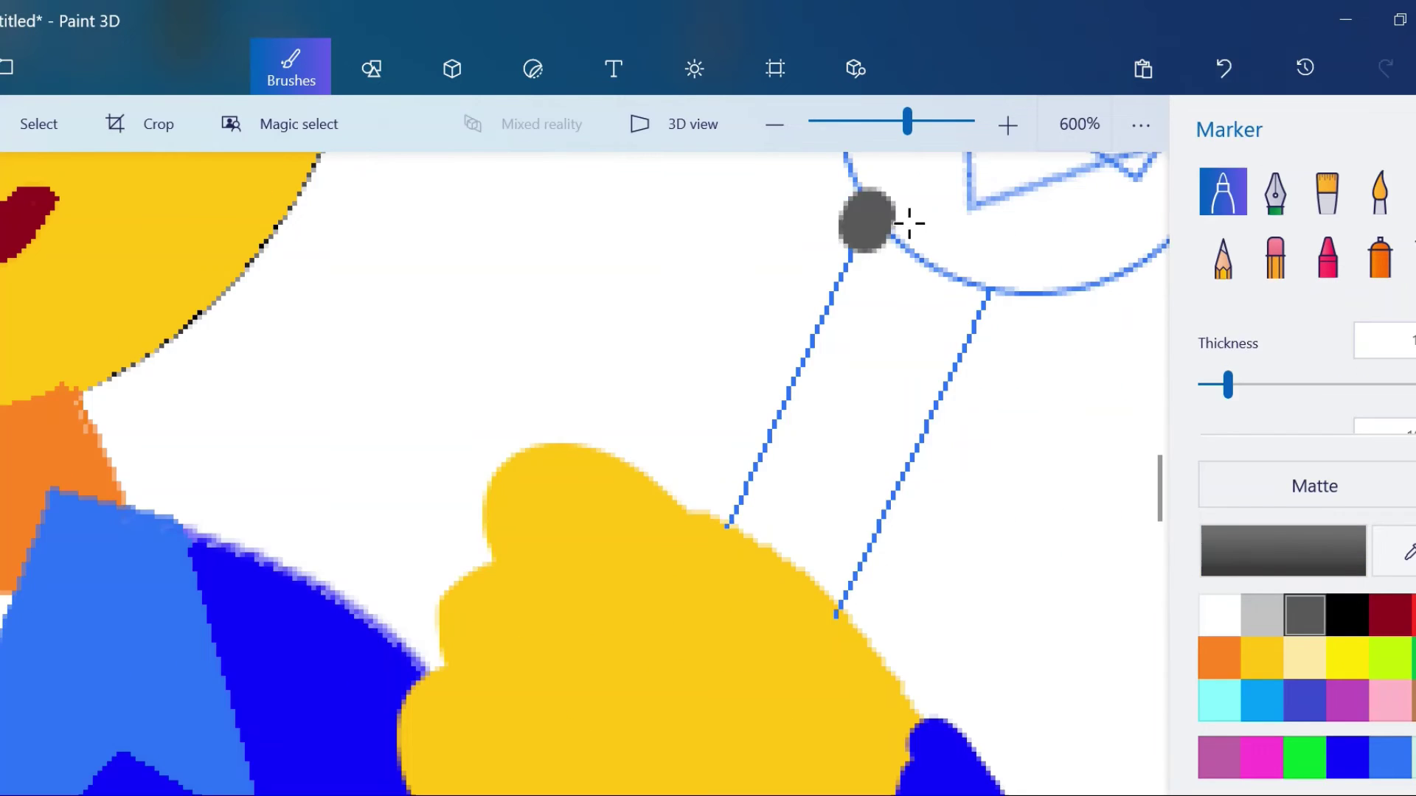
key(ctrl+z)
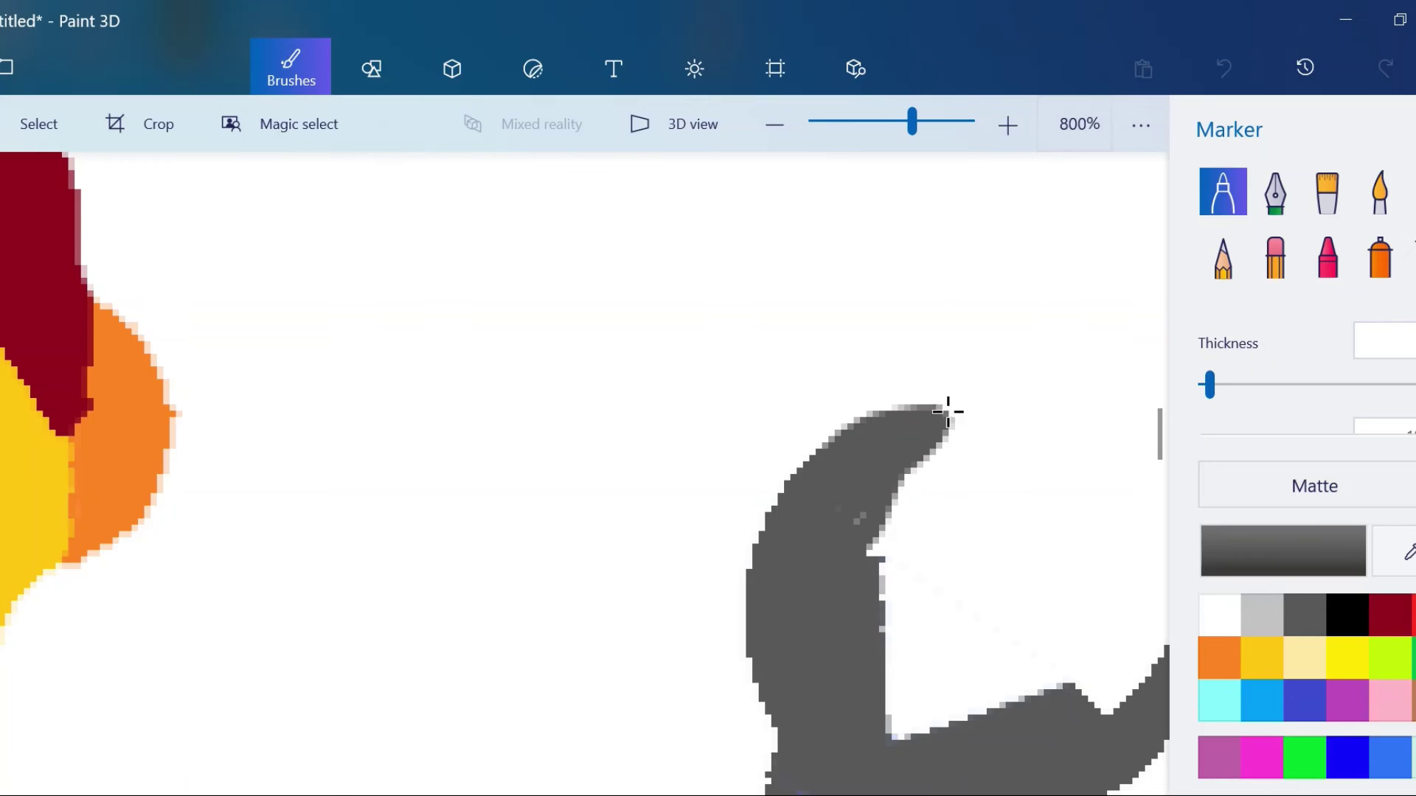
Step: Extend the wrench's jaw tips into rounded points with the dark grey Marker
drag(667, 567, 765, 418)
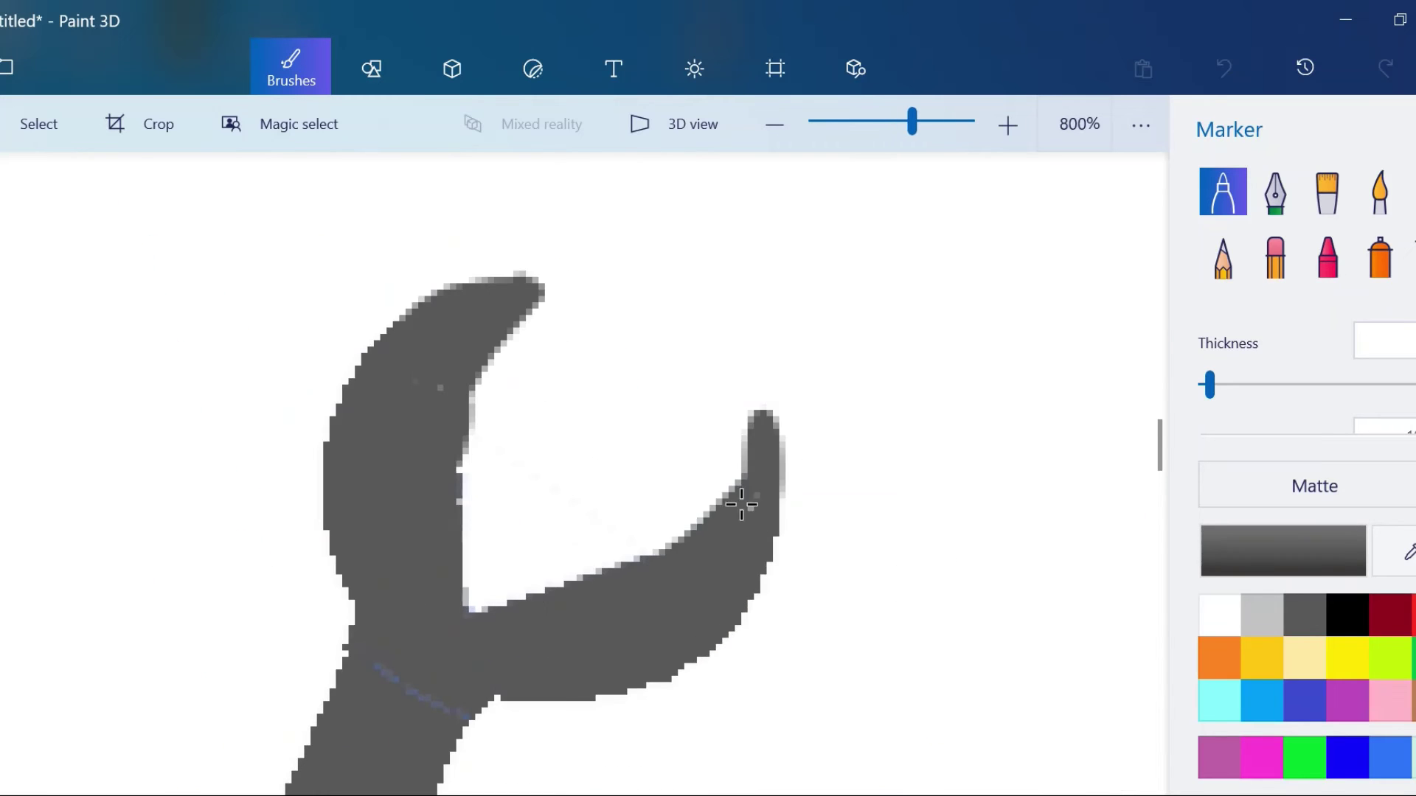
scroll(741, 504, down, 5)
scroll(759, 563, up, 4)
scroll(803, 531, down, 4)
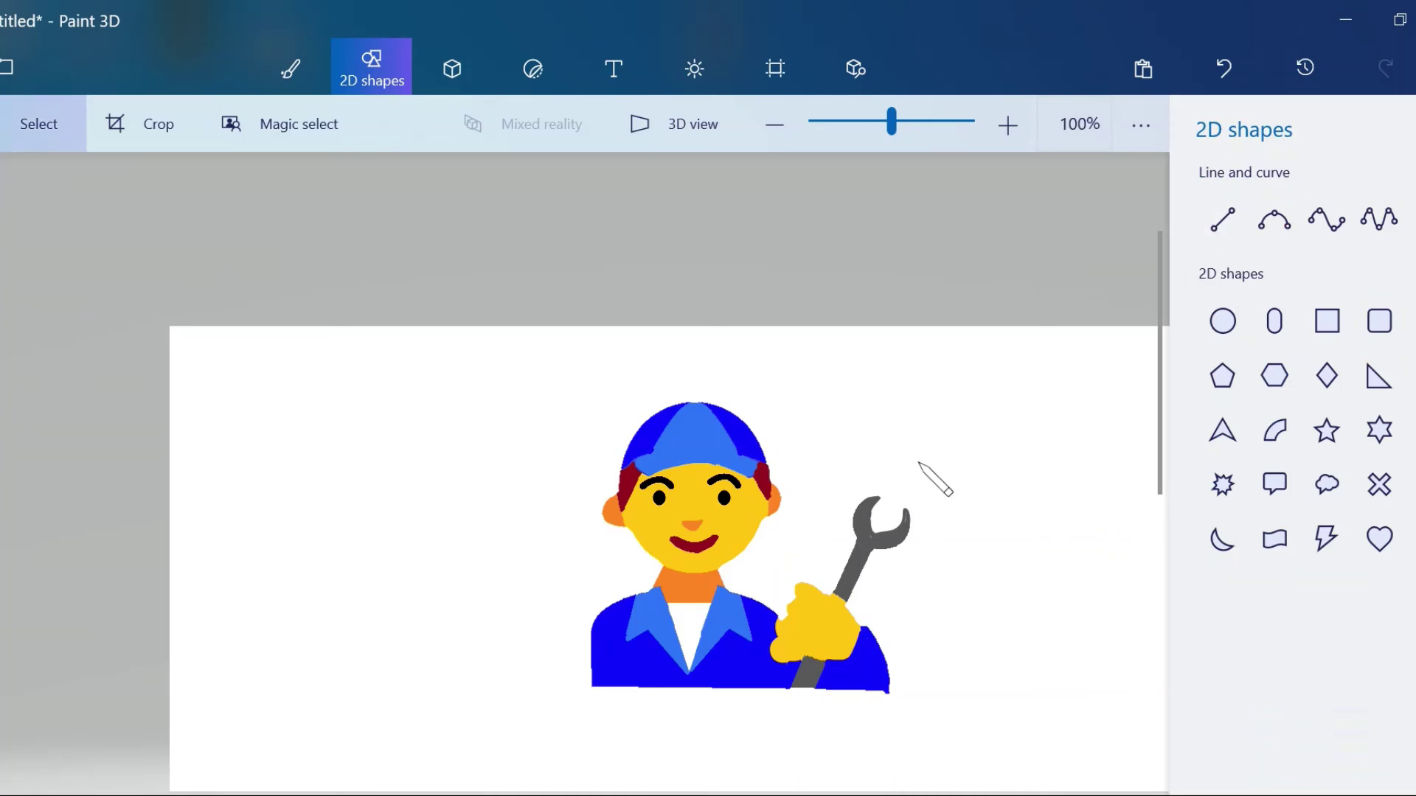
Step: Widen the wrench handle with a line along its right edge, fill the gap dark grey and inspect the wrench head
scroll(932, 474, up, 3)
scroll(1087, 526, up, 3)
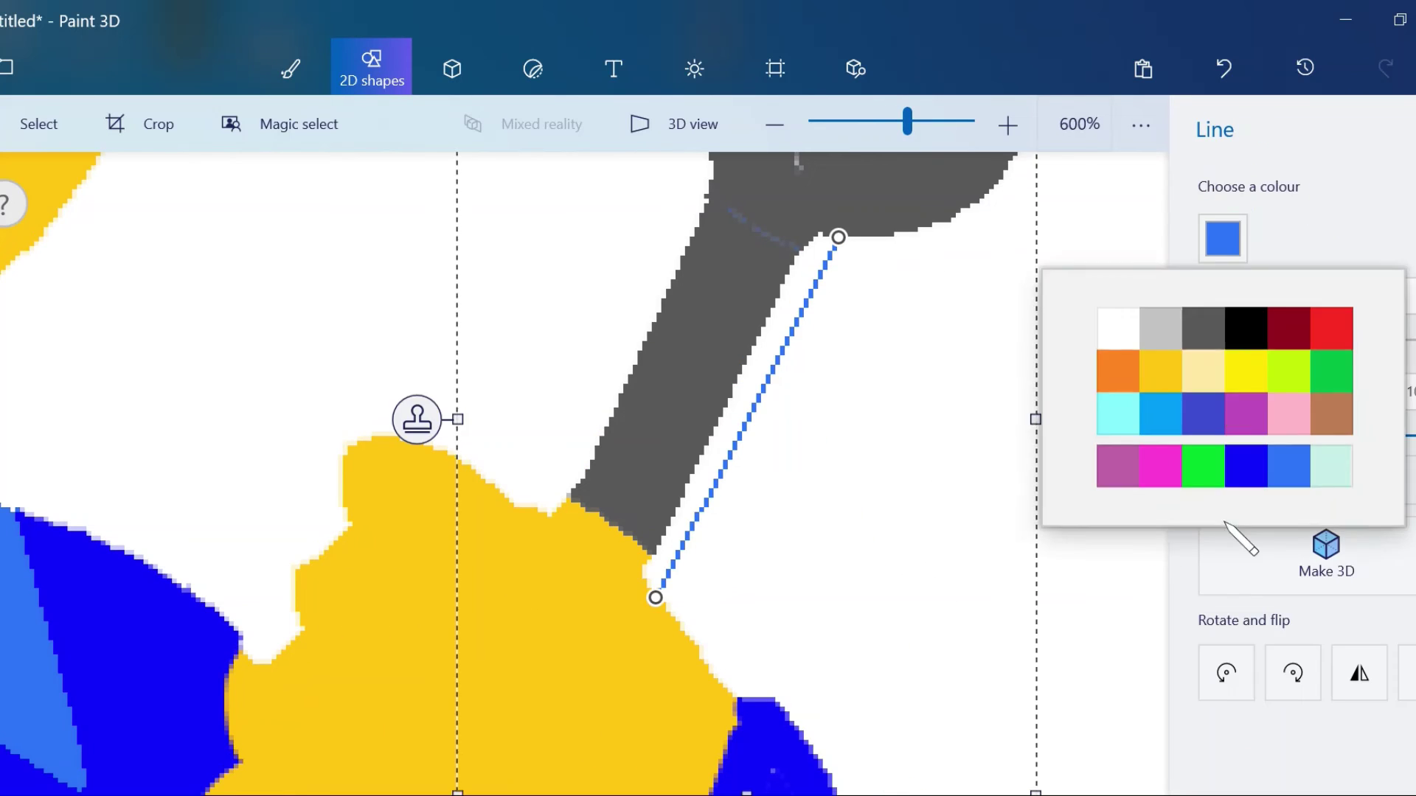
click(291, 69)
click(1410, 255)
click(747, 397)
scroll(900, 436, down, 4)
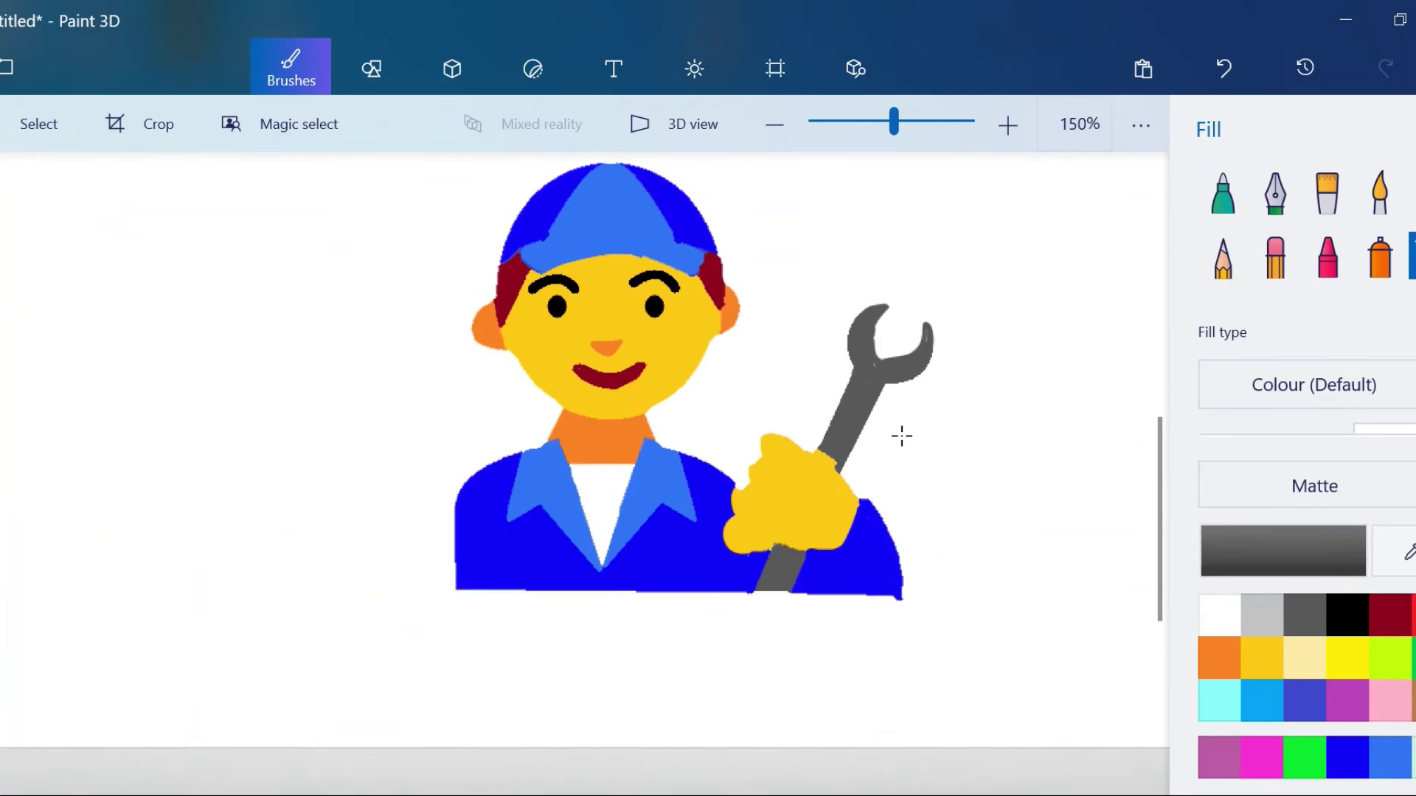
scroll(863, 388, up, 3)
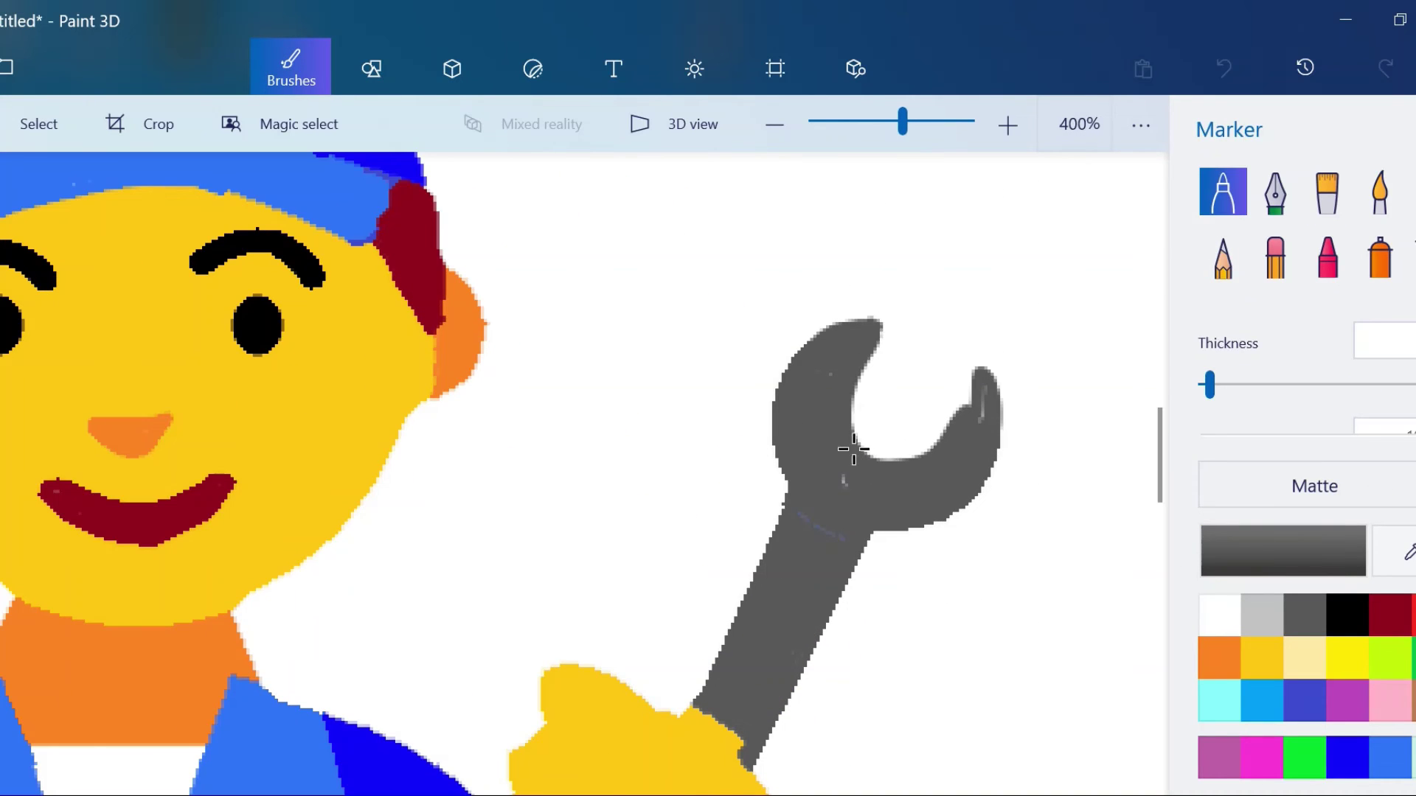
scroll(834, 383, down, 4)
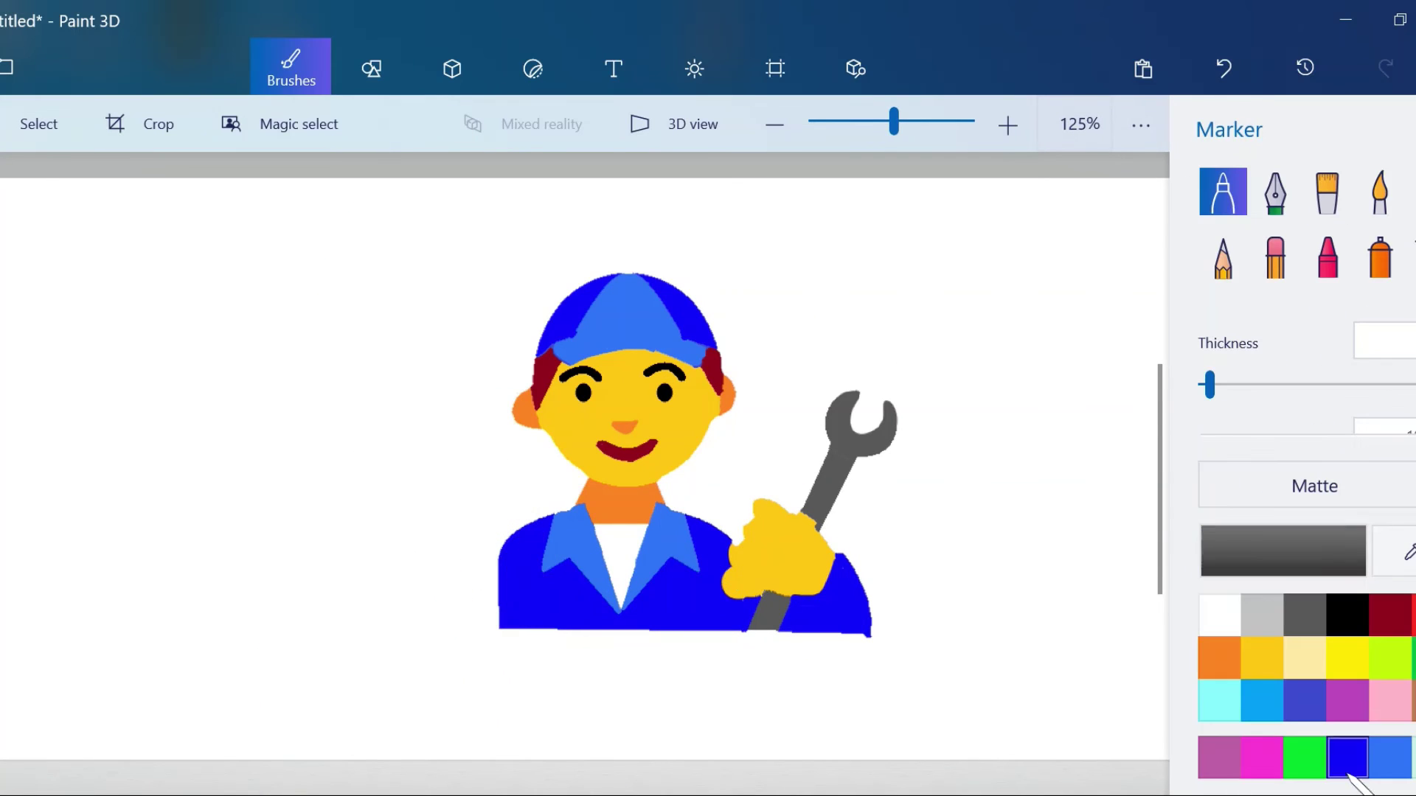
Step: Round out the jacket's outer left sleeve with a blue Marker outline and fill the added area blue
click(1347, 757)
scroll(618, 497, up, 3)
drag(529, 730, 546, 730)
click(1412, 258)
click(550, 590)
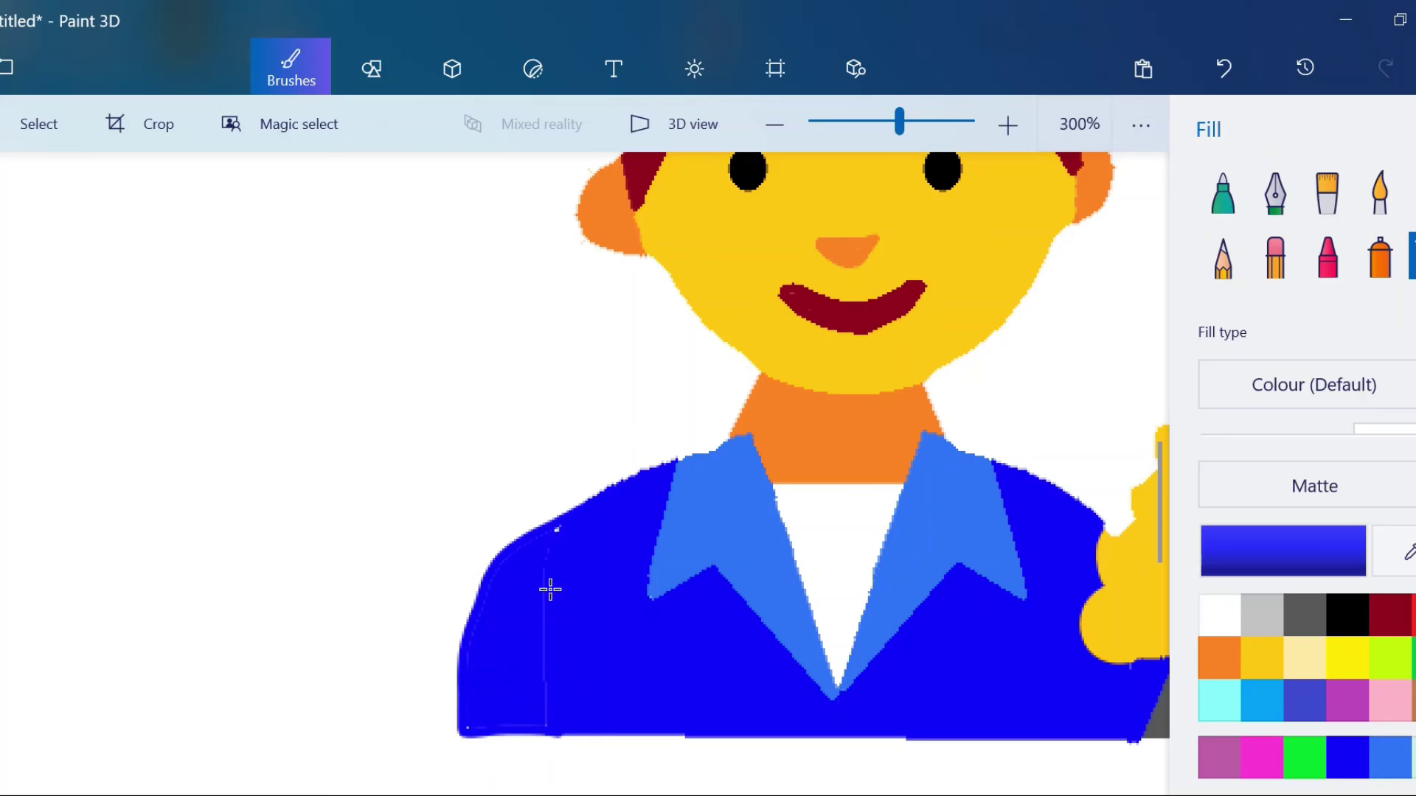
click(1222, 193)
scroll(550, 689, down, 3)
scroll(700, 428, down, 3)
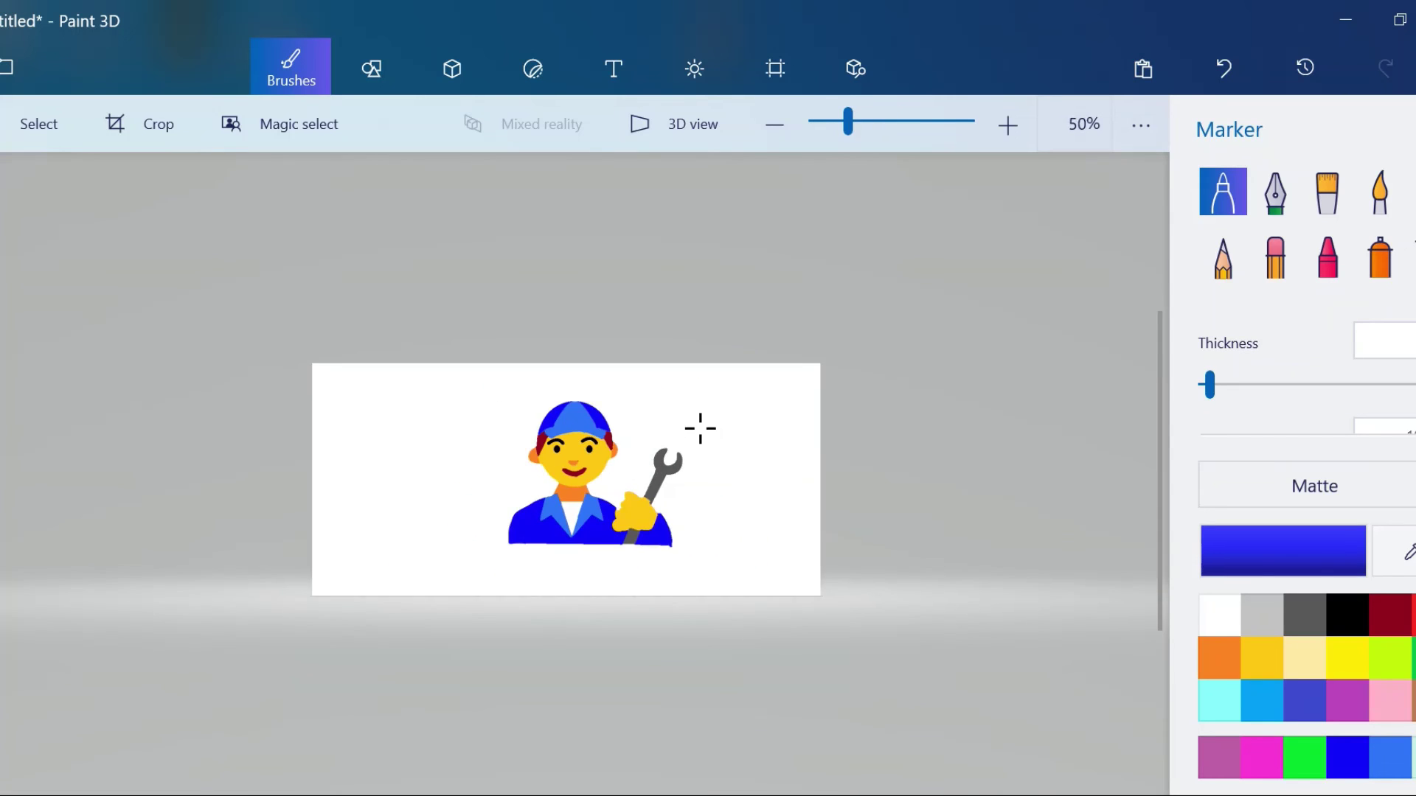
Step: Fill the background around the mechanic lime green, undo the stray fill on the face and preview the drawing in 3D view
click(707, 133)
click(653, 127)
click(1412, 259)
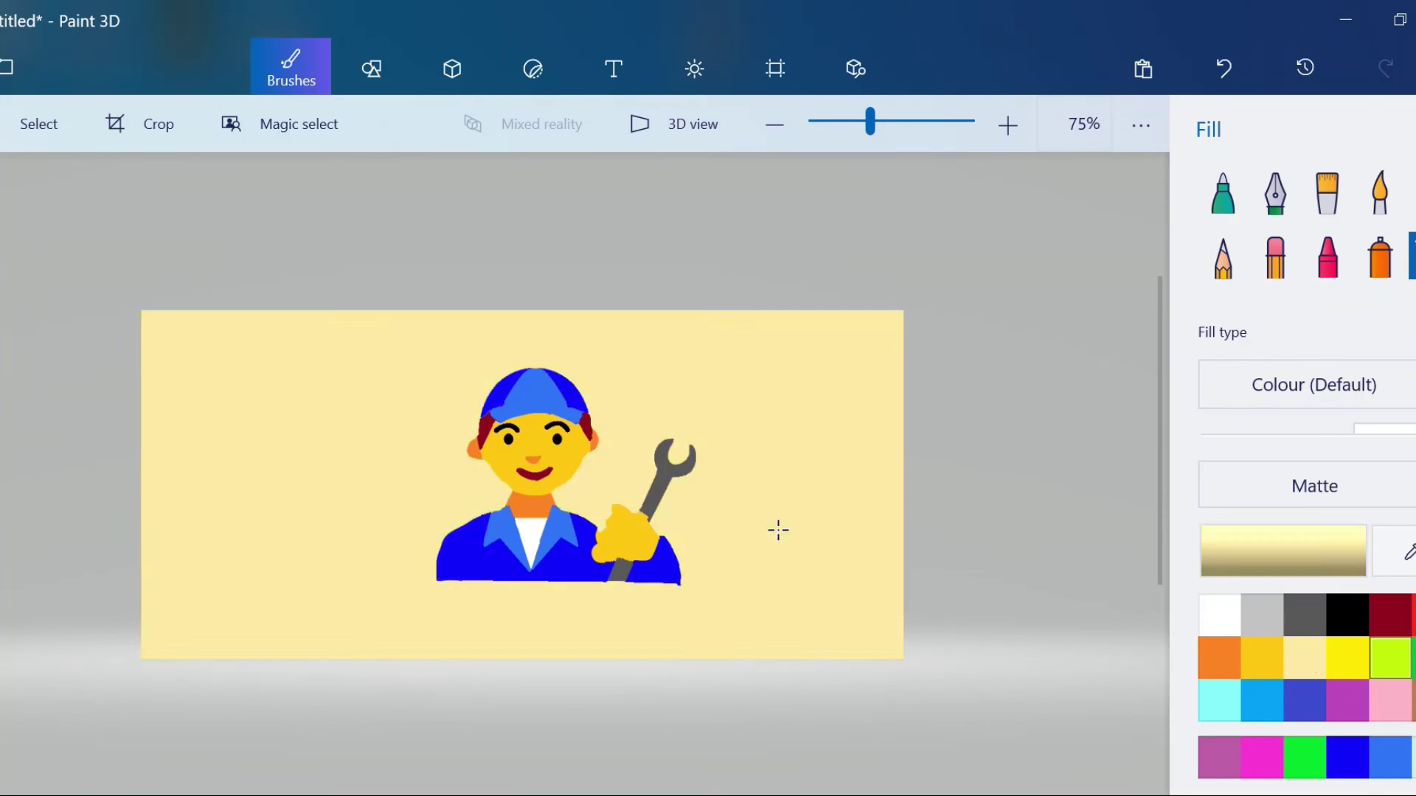
click(808, 496)
click(531, 457)
click(1224, 69)
click(653, 124)
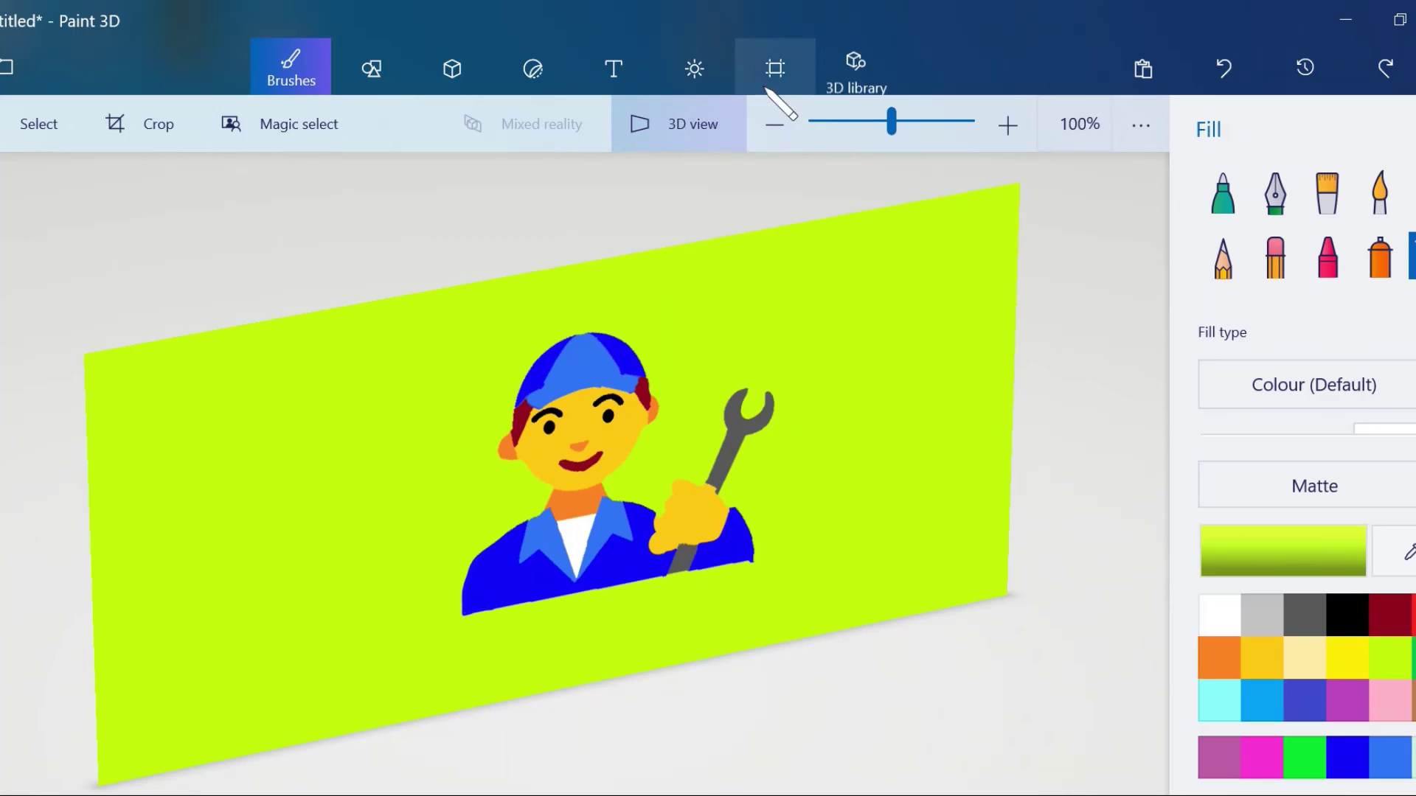
click(653, 124)
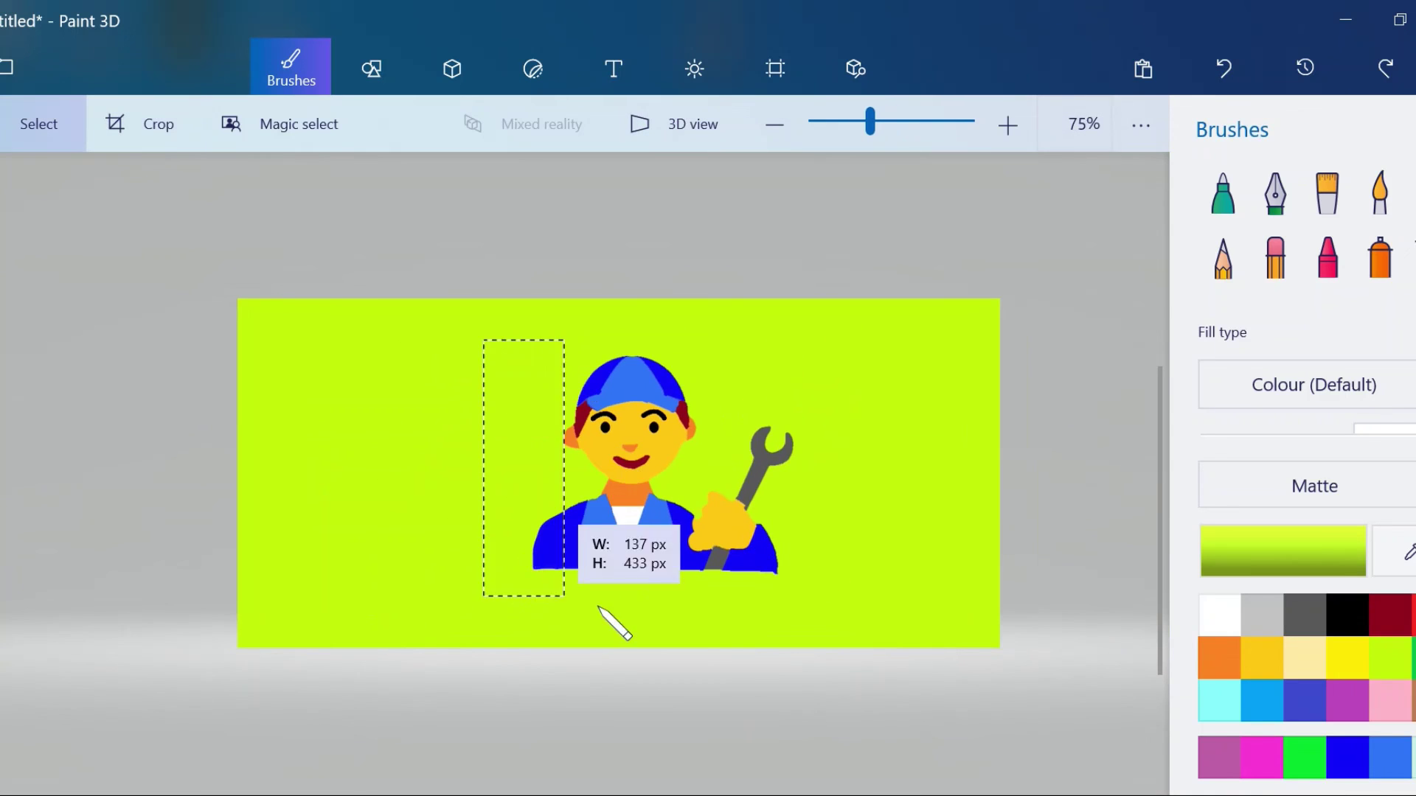
Step: Select and copy the mechanic, then place one smaller copy on each side of the original
drag(614, 623, 841, 590)
drag(701, 511, 409, 497)
key(ctrl+z)
key(ctrl+c)
key(ctrl+v)
drag(642, 347, 449, 424)
click(879, 506)
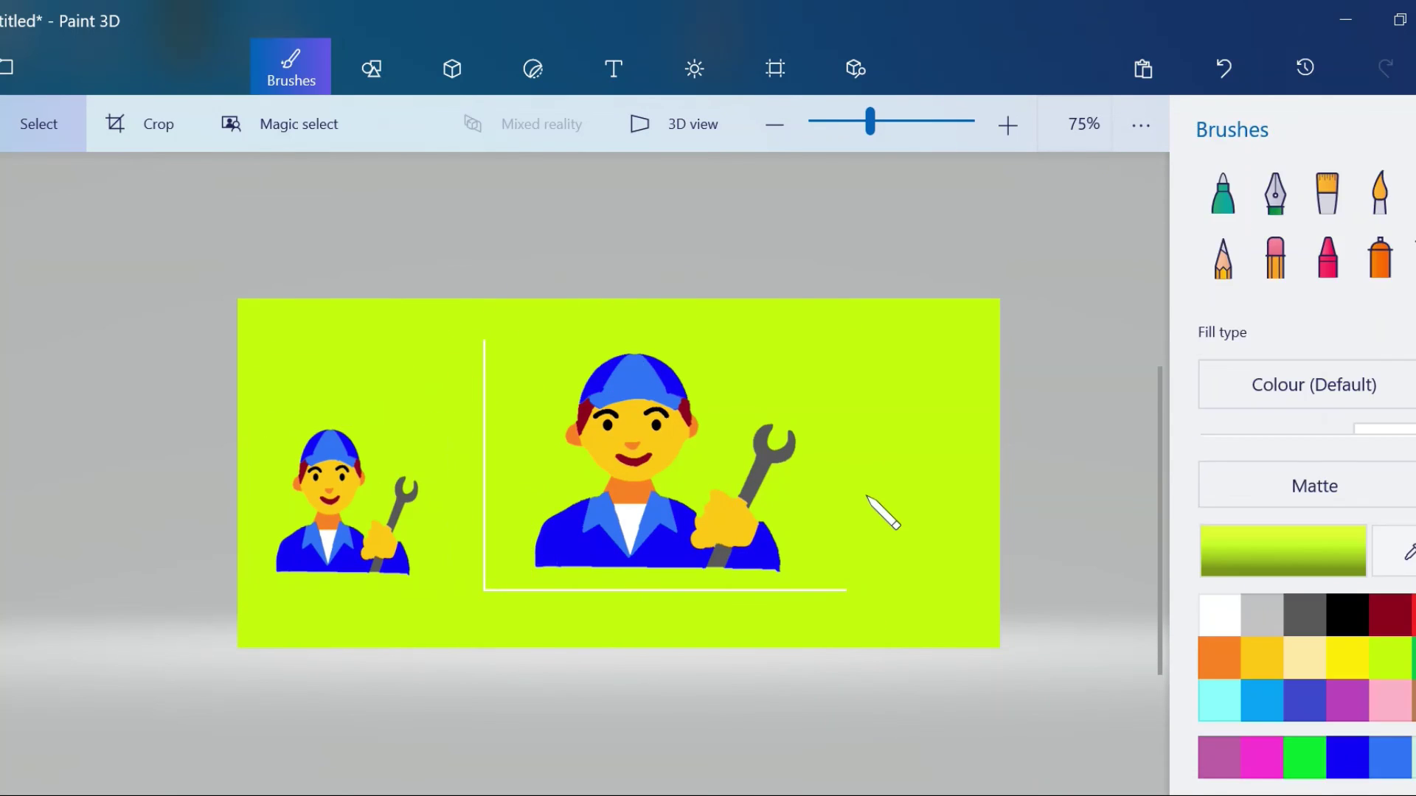
key(ctrl+v)
click(550, 446)
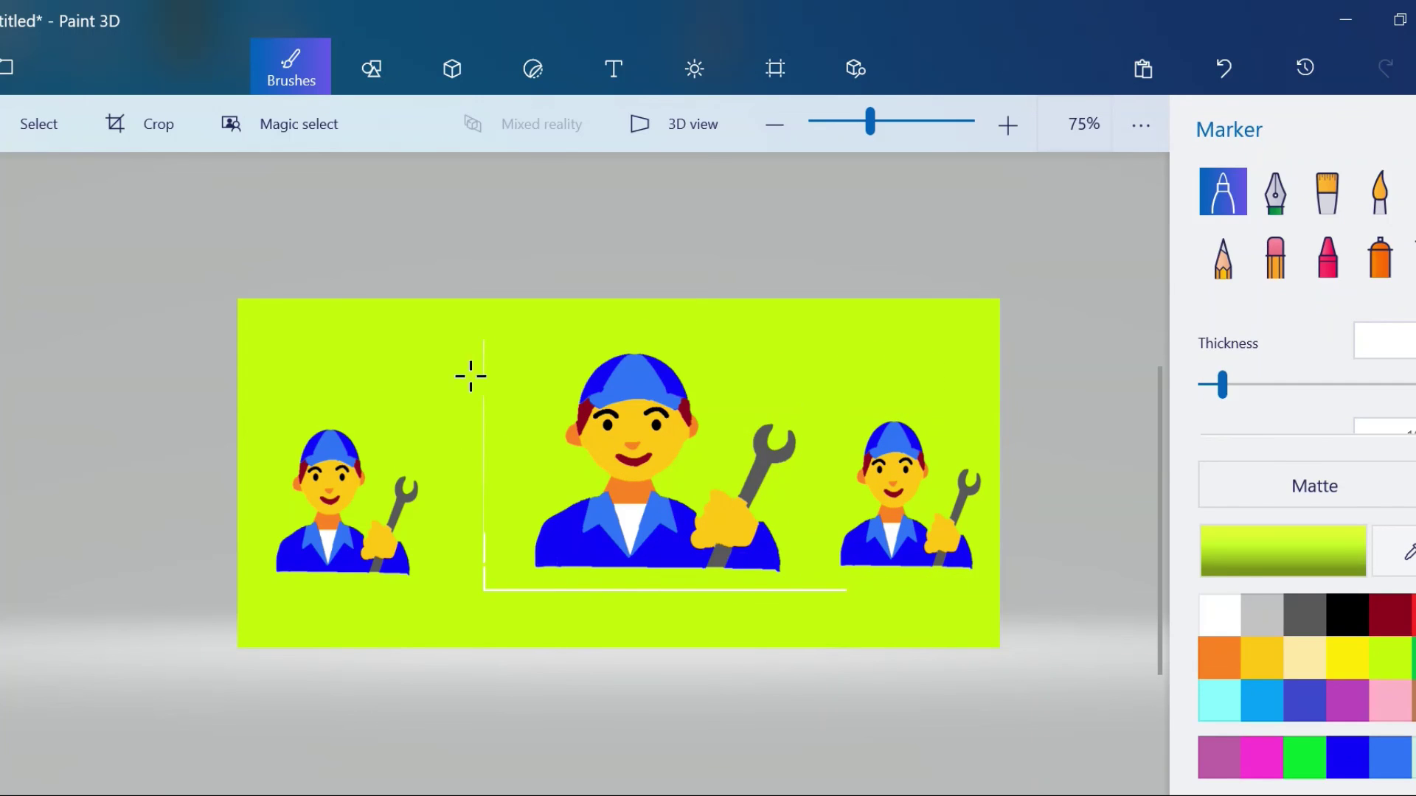